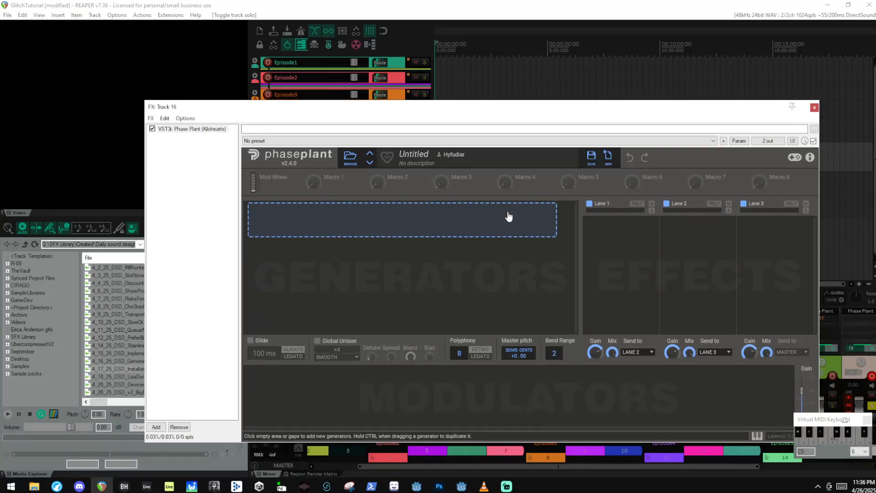
# Step: Add a Noise generator to the empty Phase Plant patch and set its seed to Random
pyautogui.click(508, 217)
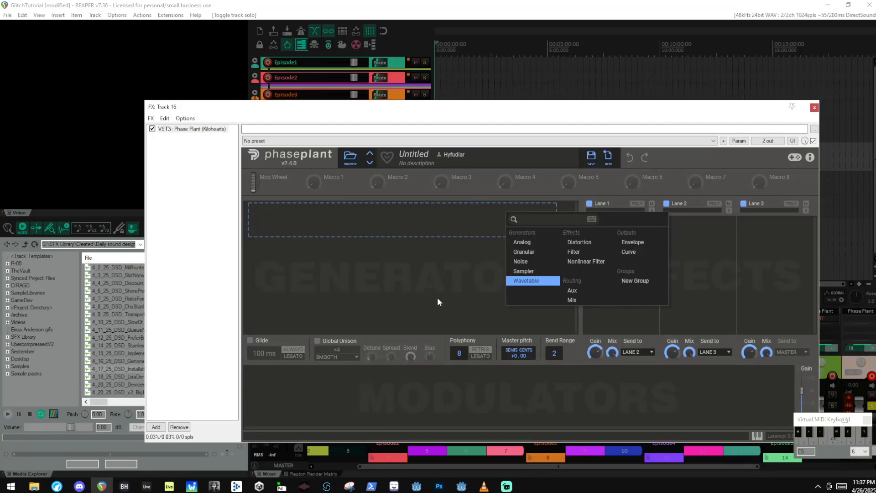
pyautogui.click(532, 261)
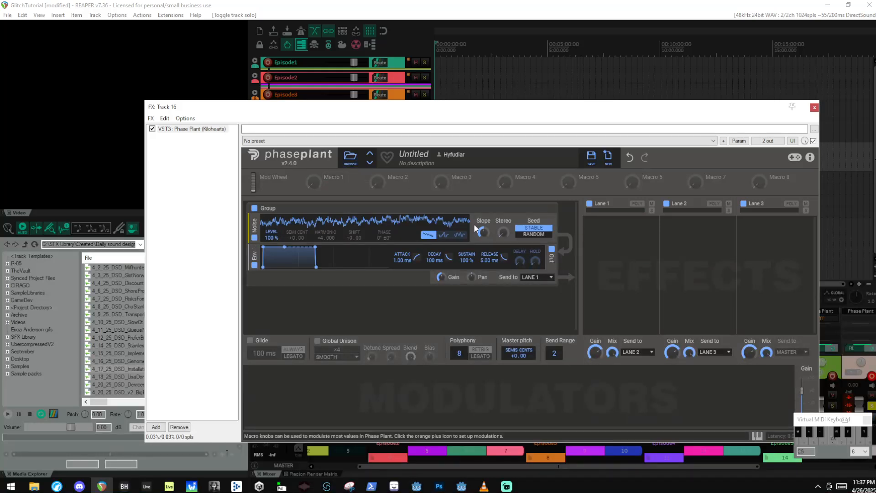
pyautogui.click(534, 234)
# Step: Cycle the noise generator through its key tracked stepped and smooth modes, and return it to the sloped noise mode
pyautogui.click(446, 236)
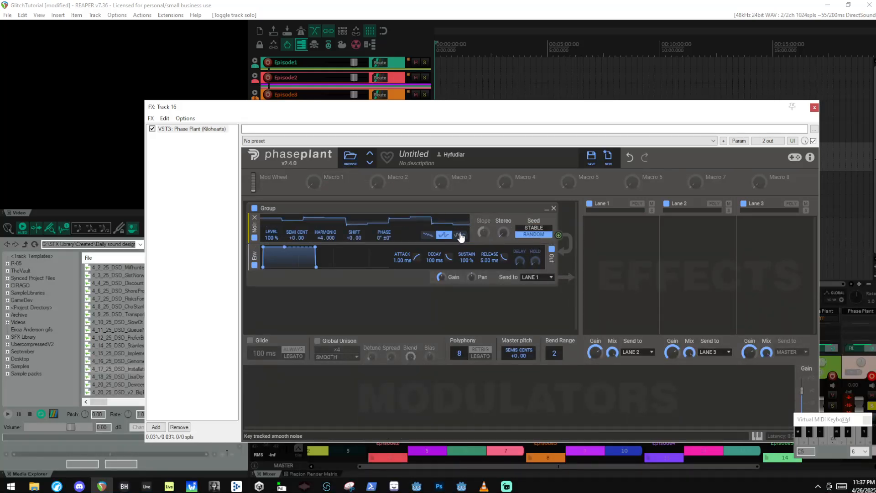
pyautogui.click(461, 236)
pyautogui.click(433, 236)
pyautogui.click(459, 235)
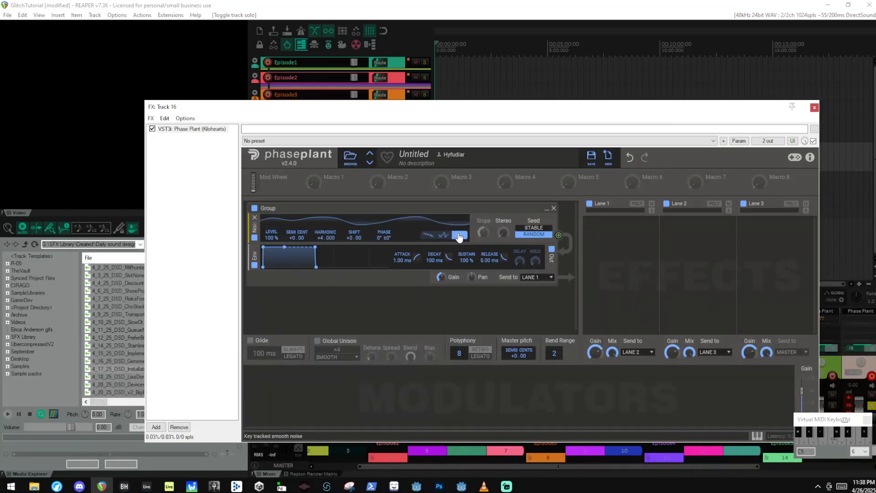
pyautogui.click(427, 235)
# Step: Audition the noise with the virtual MIDI keyboard and move the track's FX window higher to clear the mixer
pyautogui.click(360, 4)
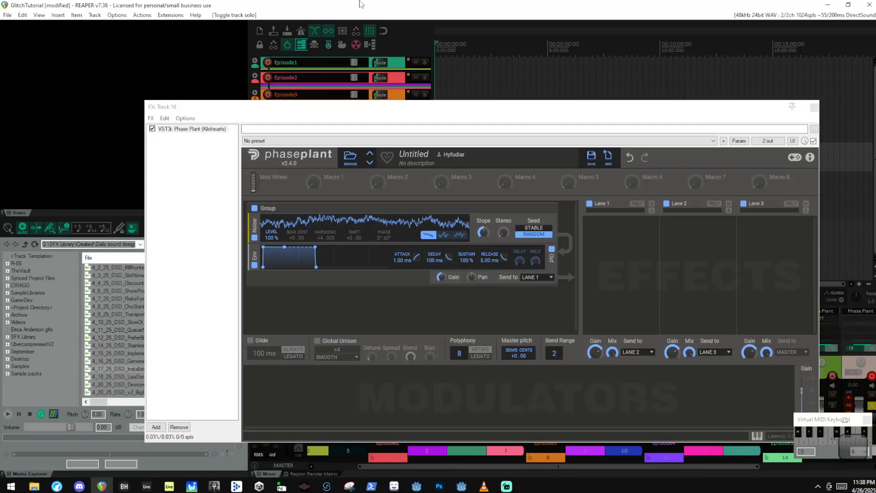
pyautogui.press('a')
pyautogui.press('a')
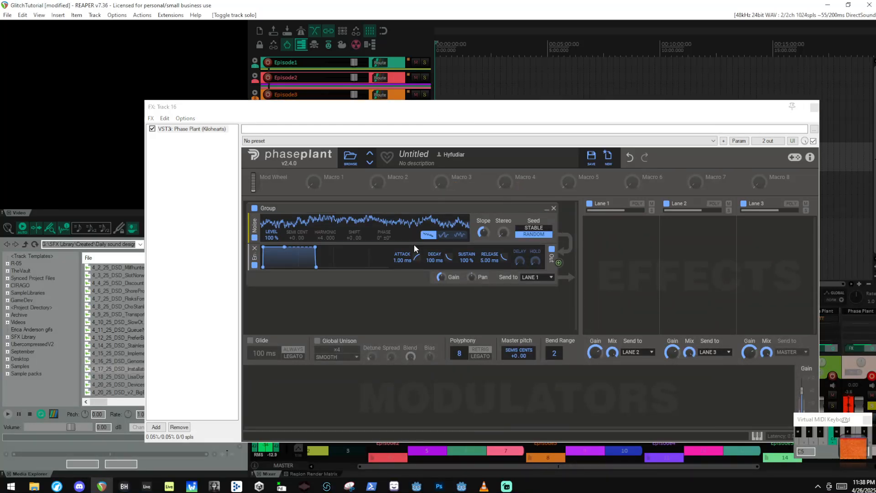
pyautogui.moveTo(390, 109); pyautogui.dragTo(409, 47)
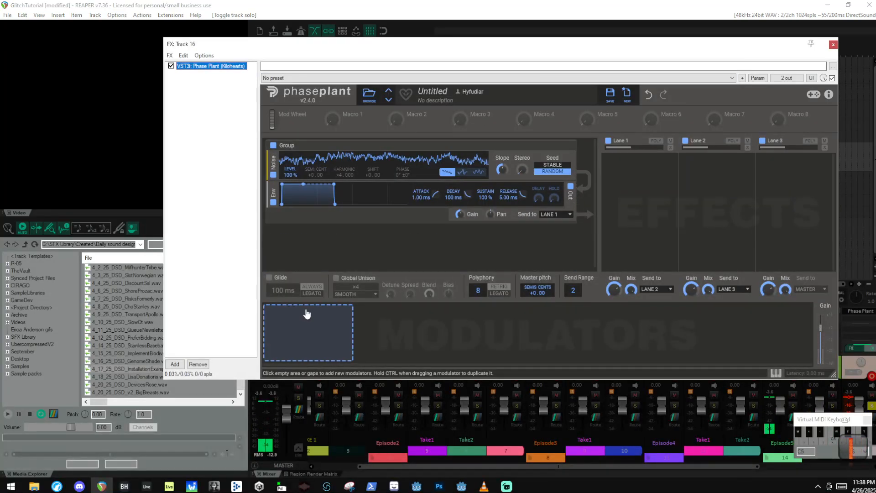
pyautogui.press('a')
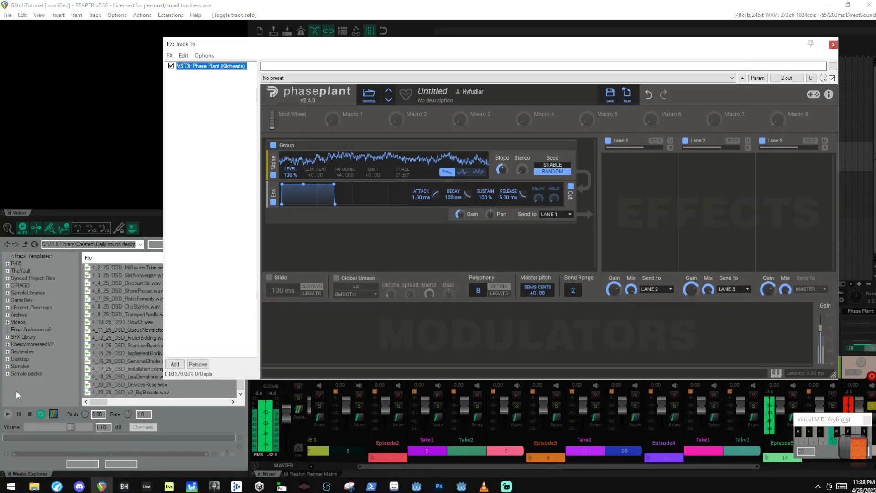
# Step: Lower the master track volume to -4.77 dB
pyautogui.hotkey('alt', 'Tab')
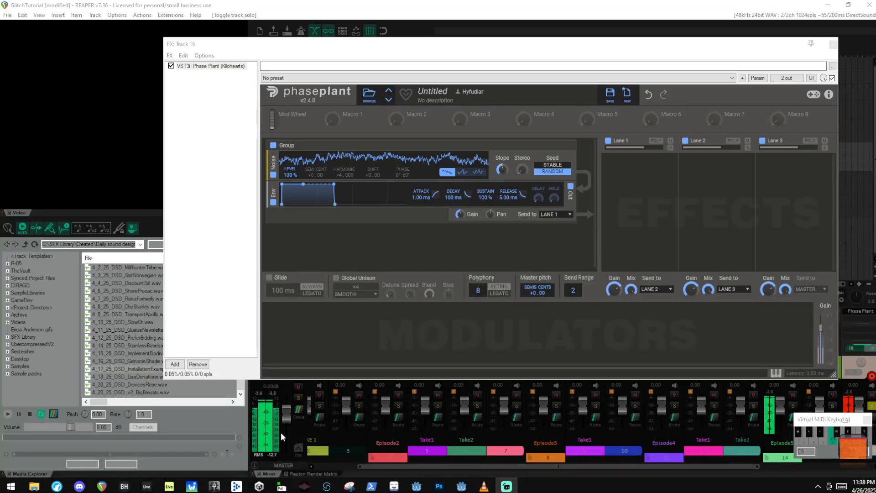
pyautogui.scroll(-10, 292, 428)
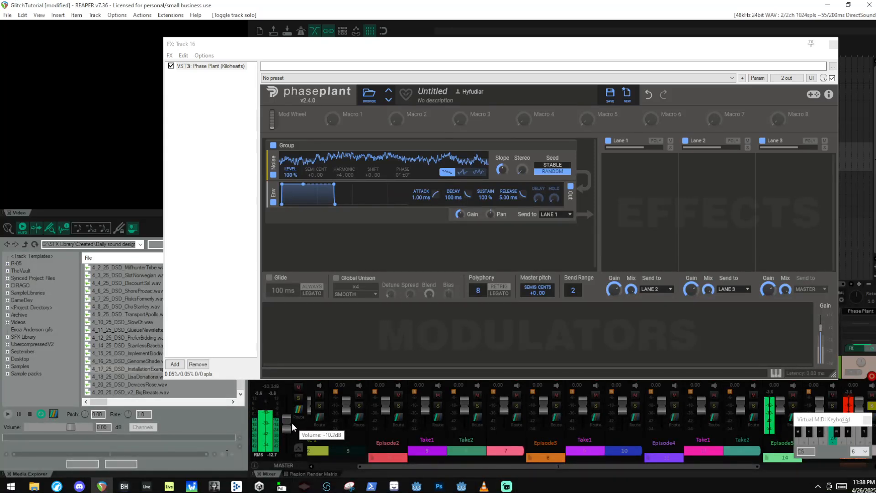
pyautogui.scroll(2, 292, 422)
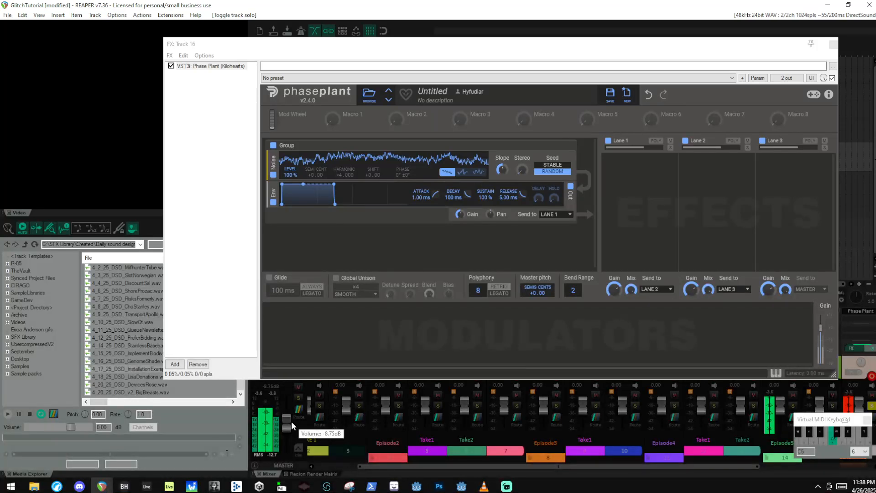
pyautogui.scroll(1, 291, 421)
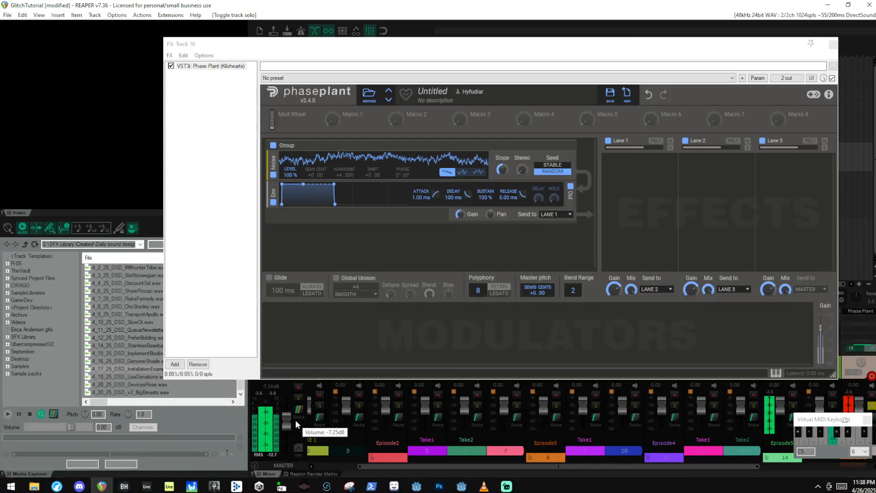
pyautogui.scroll(1, 294, 420)
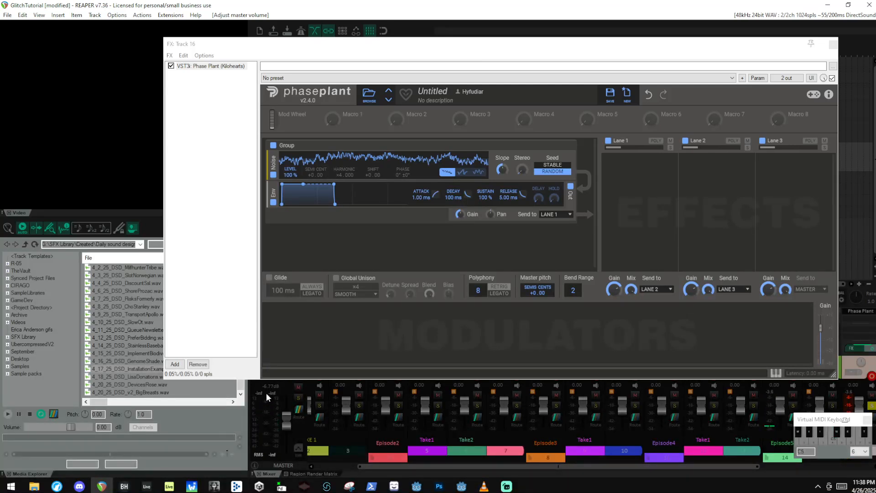
# Step: Flatten the noise slope to white noise while a note sounds, and place the Wave Candy spectrogram clear of the slope control
pyautogui.press('a')
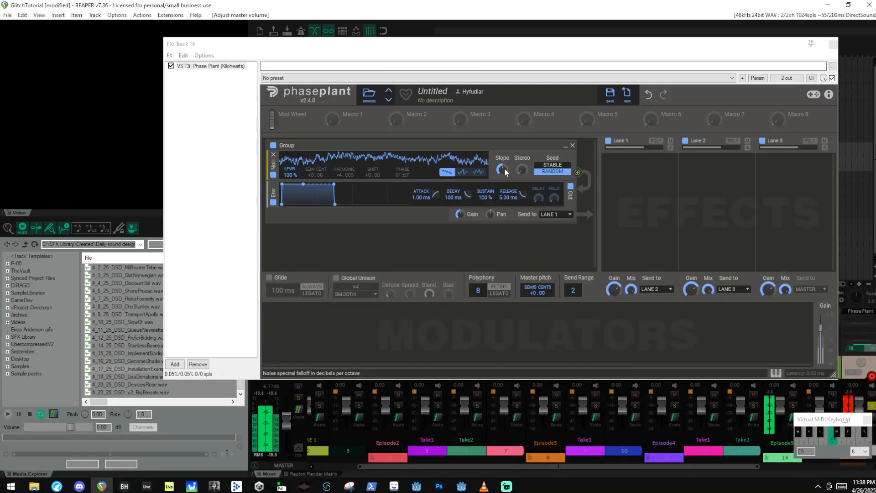
pyautogui.moveTo(502, 170); pyautogui.dragTo(503, 210)
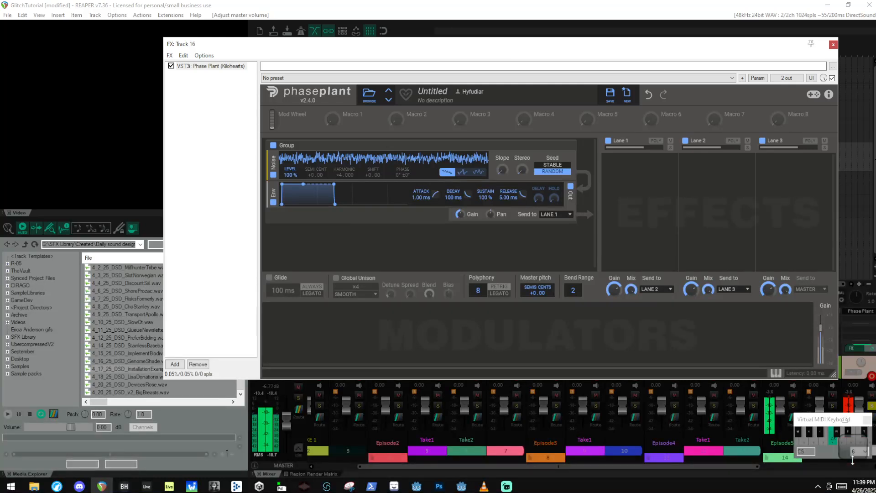
pyautogui.click(852, 459)
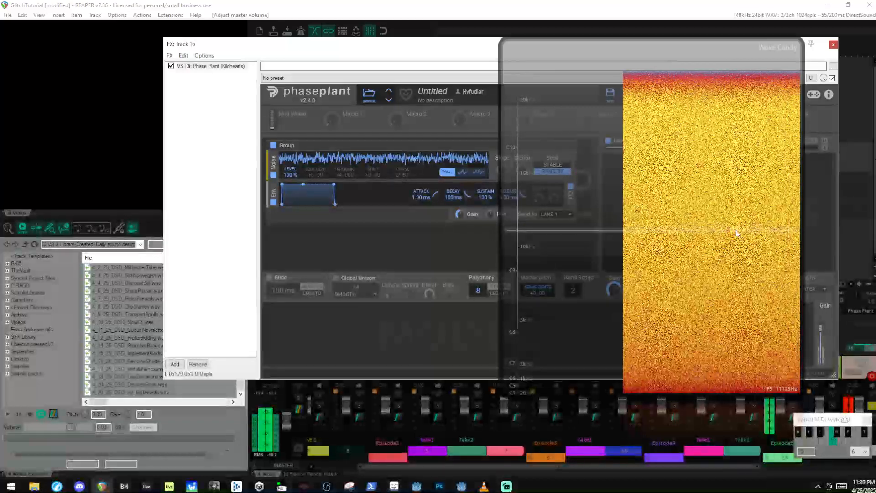
pyautogui.moveTo(637, 61); pyautogui.dragTo(241, 72)
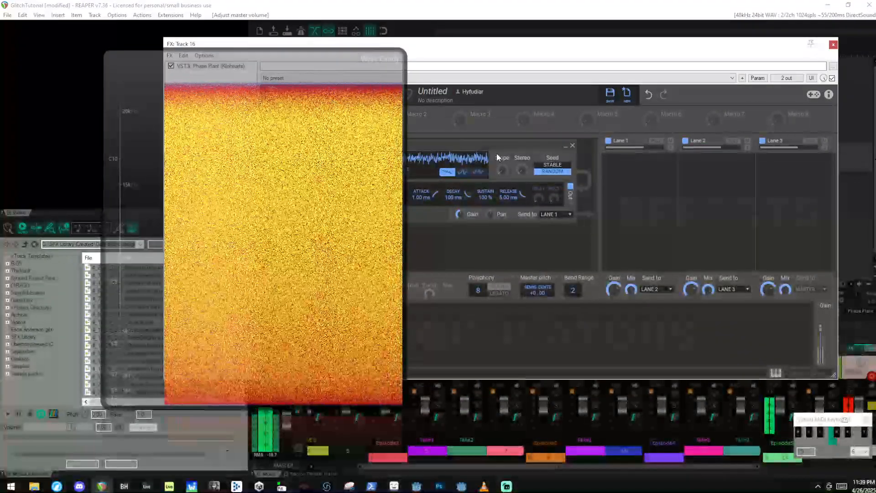
# Step: Try a noise slope of about 2.0 dB/oct against the spectrogram with repeated notes, and reset the slope
pyautogui.moveTo(502, 170)
pyautogui.mouseDown()
pyautogui.moveTo(502, 155)
pyautogui.moveTo(502, 168)
pyautogui.mouseUp()
pyautogui.press('a')
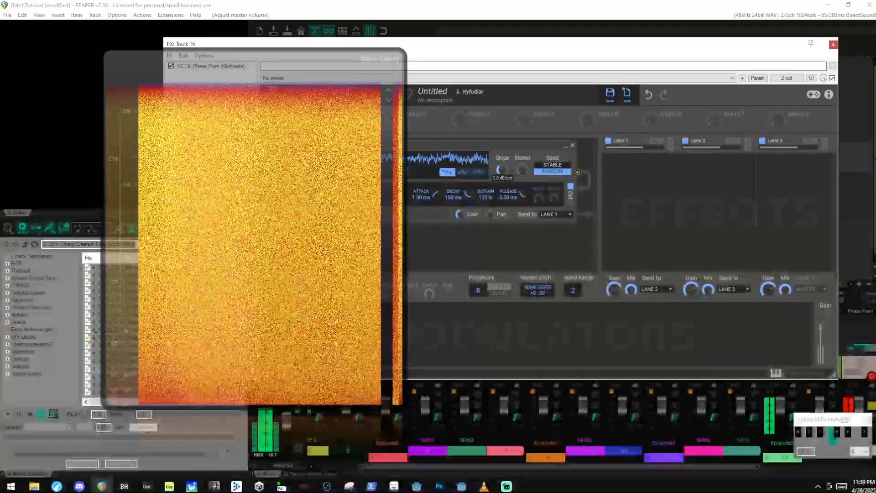
pyautogui.press('a')
pyautogui.press('a')
pyautogui.press('a')
pyautogui.doubleClick(501, 170)
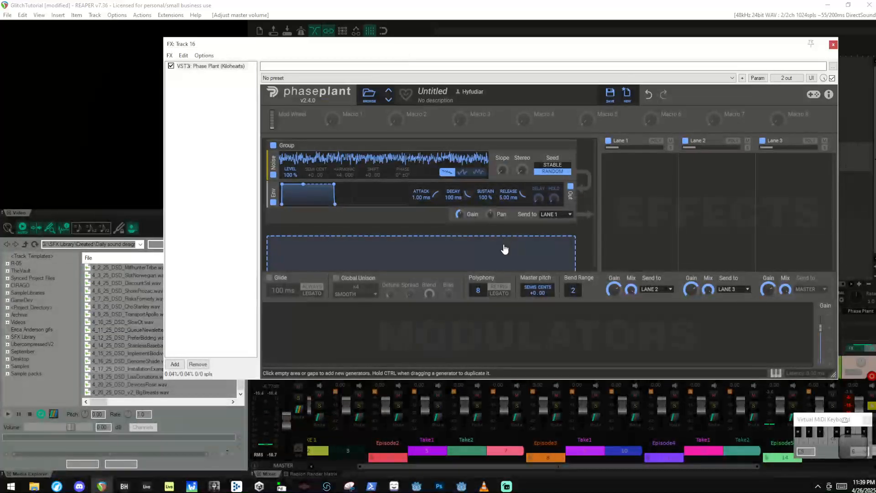
# Step: Switch to key tracked stepped noise, try tuning it down to -31 semitones while a note plays, and reset the tuning
pyautogui.click(469, 172)
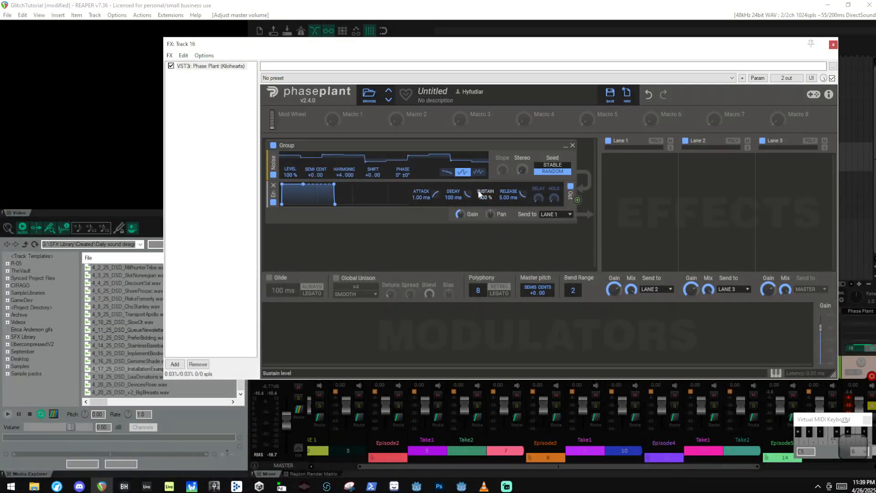
pyautogui.press('a')
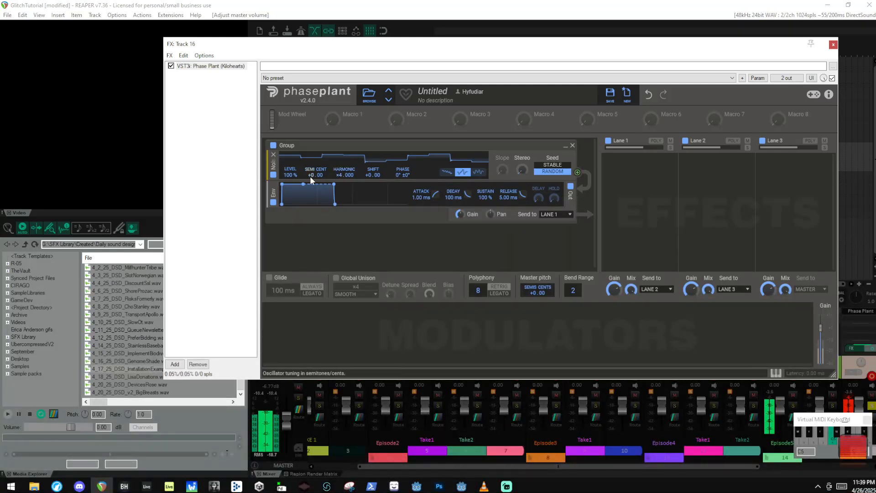
pyautogui.moveTo(316, 174); pyautogui.dragTo(315, 230)
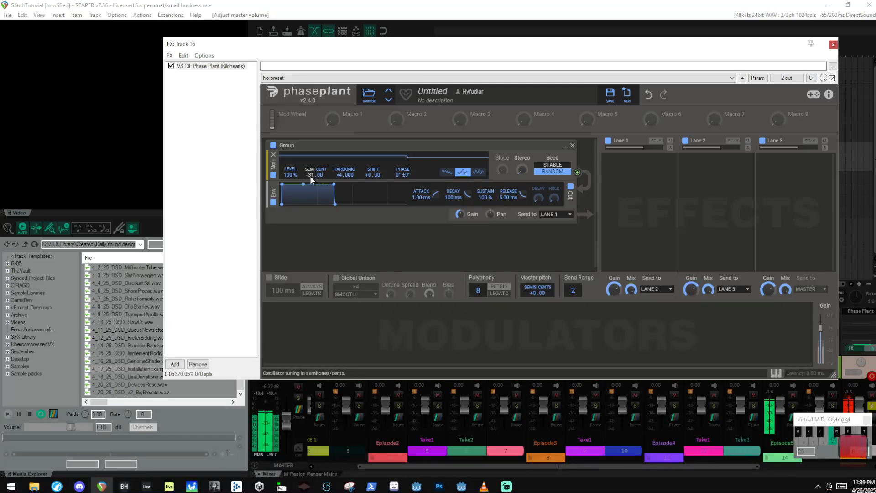
pyautogui.doubleClick(310, 174)
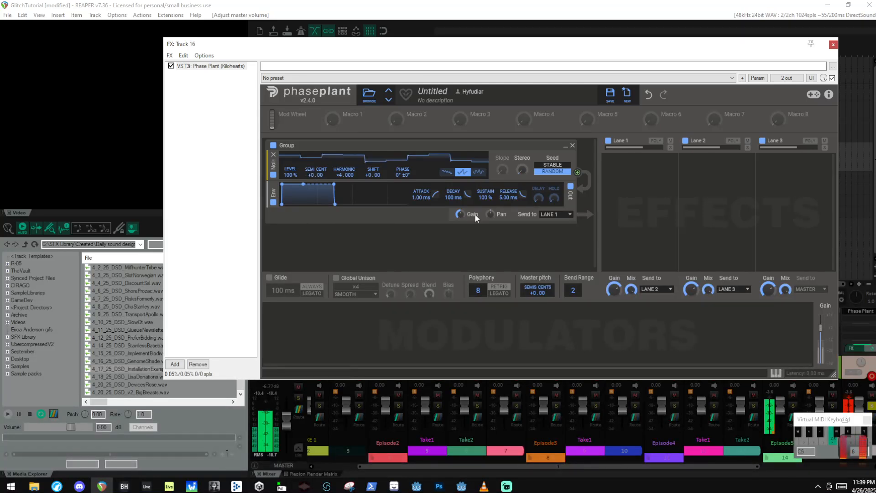
# Step: Compare the smooth, stepped and sloped noise modes on a sounding note, and tune the smooth noise to -19 semitones
pyautogui.click(478, 172)
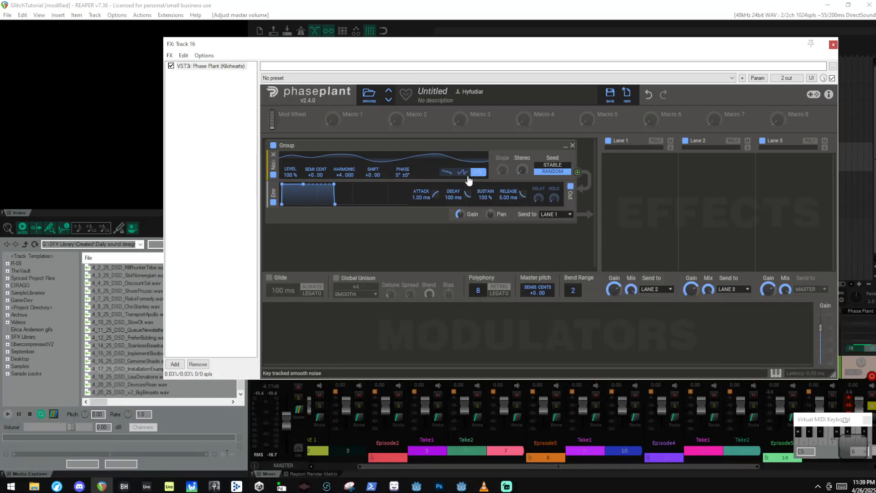
pyautogui.press('a')
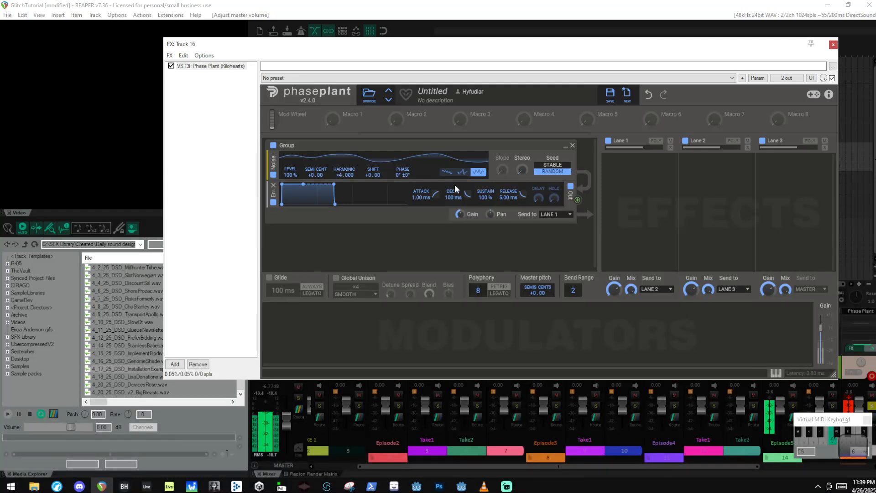
pyautogui.click(463, 176)
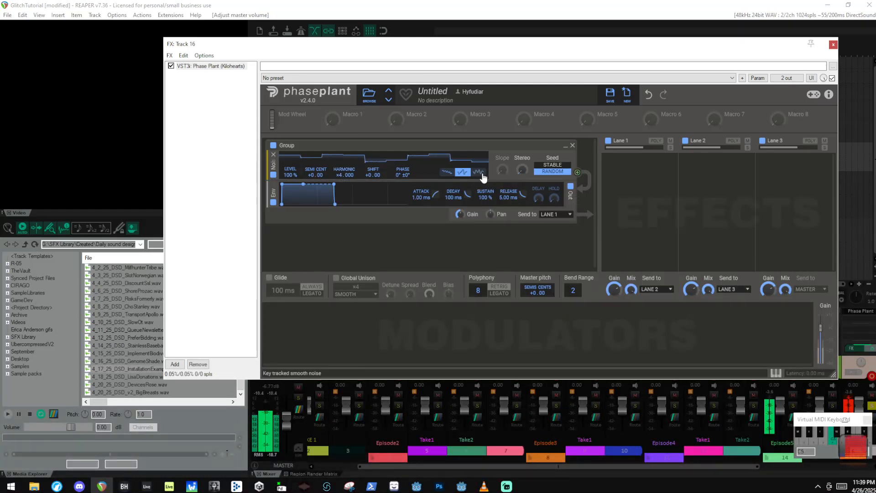
pyautogui.click(478, 175)
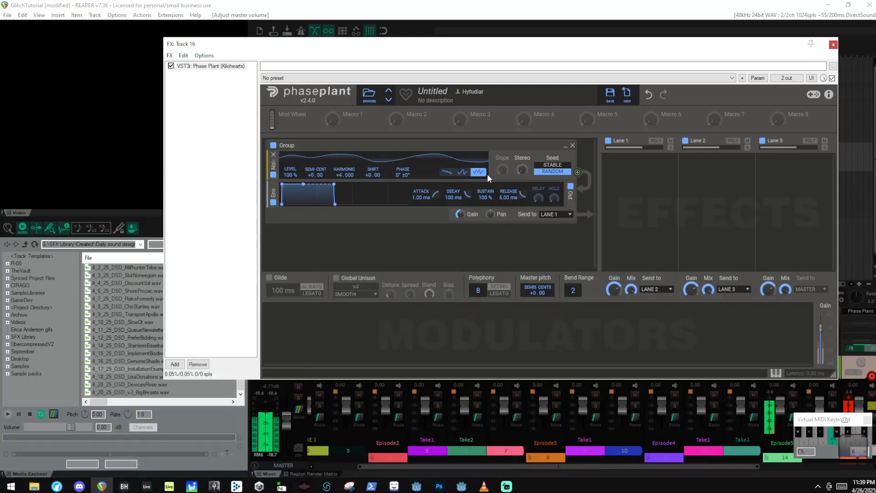
pyautogui.click(463, 176)
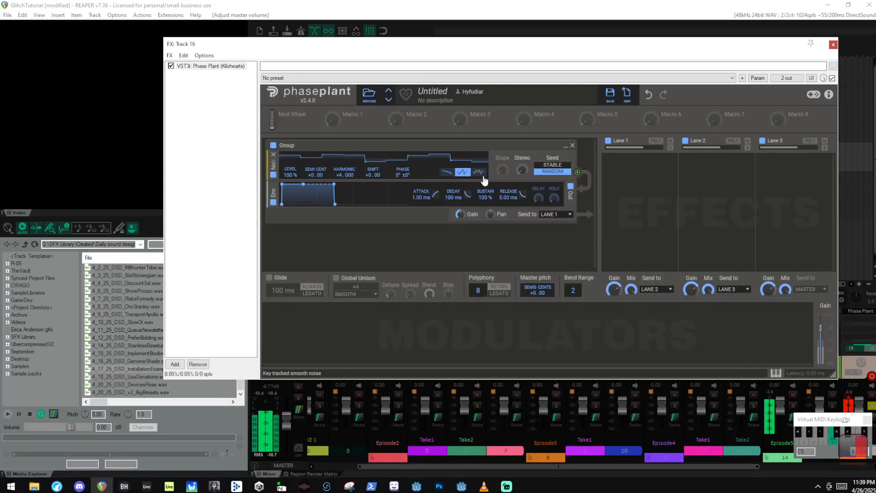
pyautogui.click(477, 174)
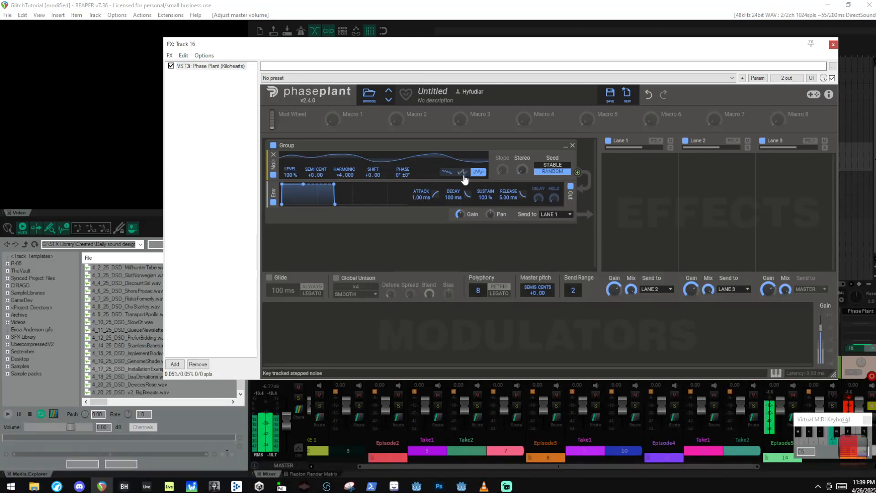
pyautogui.click(450, 173)
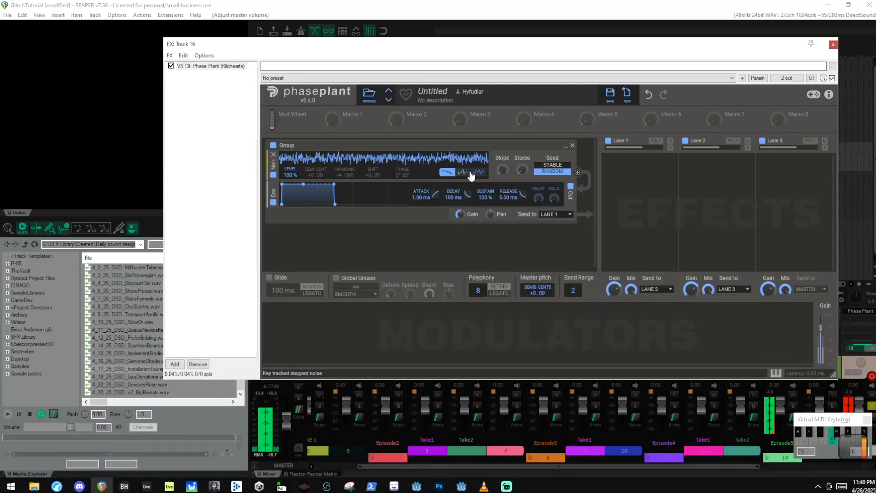
pyautogui.click(480, 175)
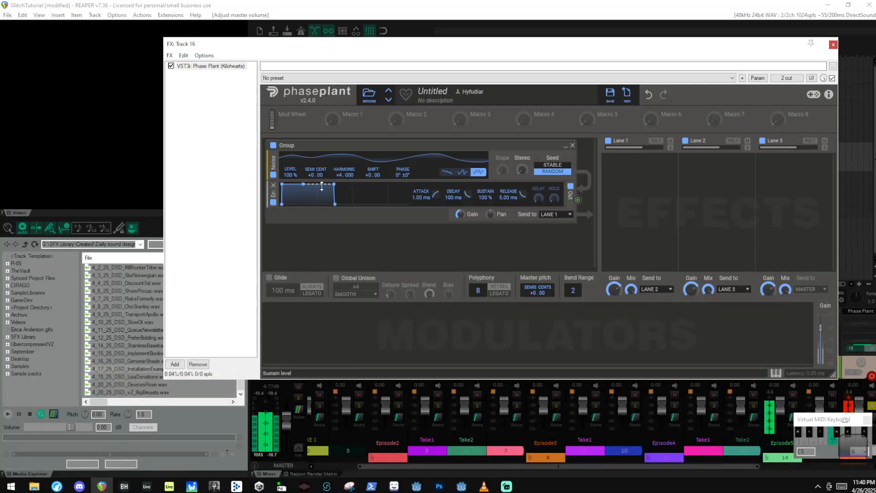
pyautogui.moveTo(310, 175)
pyautogui.mouseDown()
pyautogui.moveTo(311, 137)
pyautogui.moveTo(311, 181)
pyautogui.mouseUp()
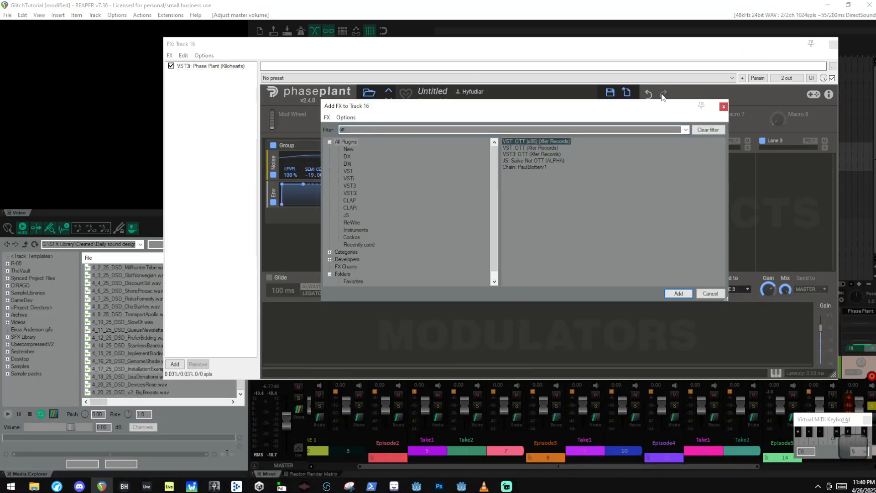
# Step: Add the VST3 OTT (Xfer Records) effect after Phase Plant, and set the key tracked stepped noise's tuning to -15 semitones
pyautogui.doubleClick(544, 154)
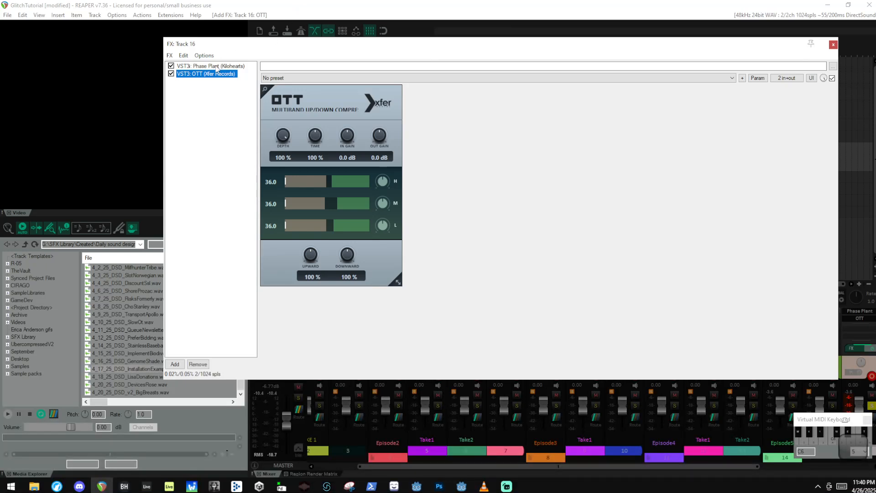
pyautogui.click(217, 66)
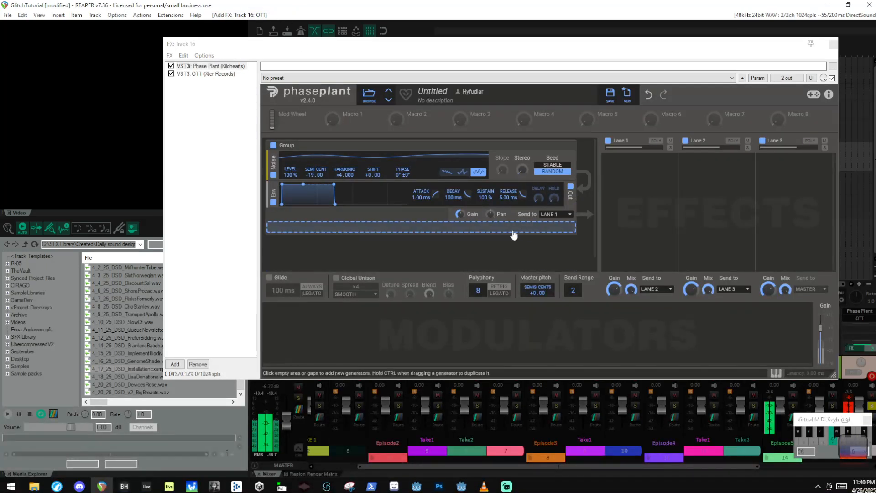
pyautogui.moveTo(313, 174); pyautogui.dragTo(314, 167)
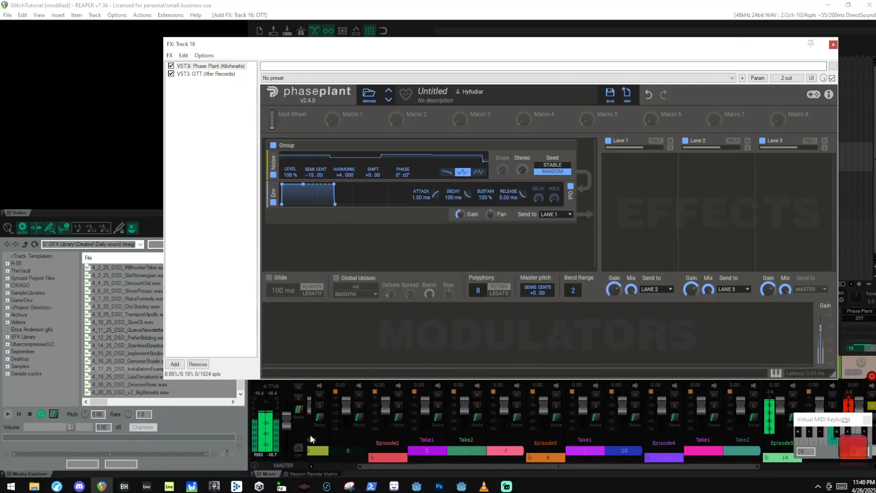
# Step: Set the master volume to about -0.89 dB, try the smooth noise at -32 semitones, and reset its tuning
pyautogui.moveTo(286, 425); pyautogui.dragTo(291, 412)
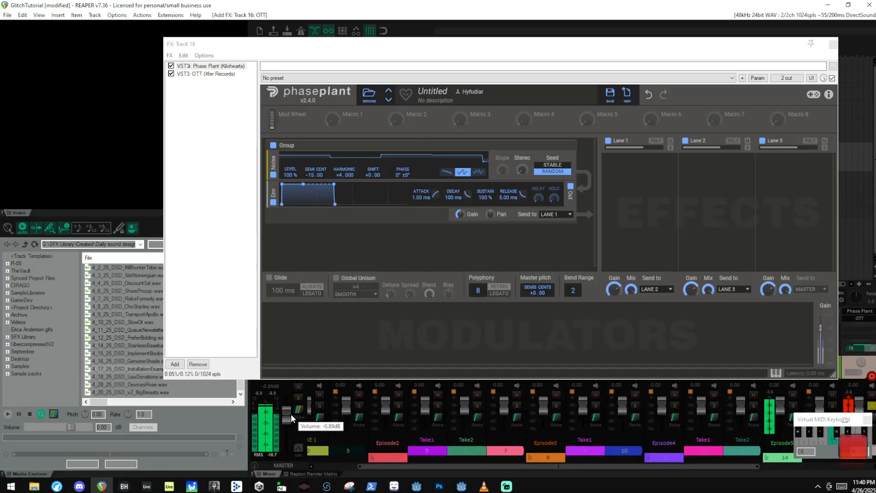
pyautogui.click(478, 172)
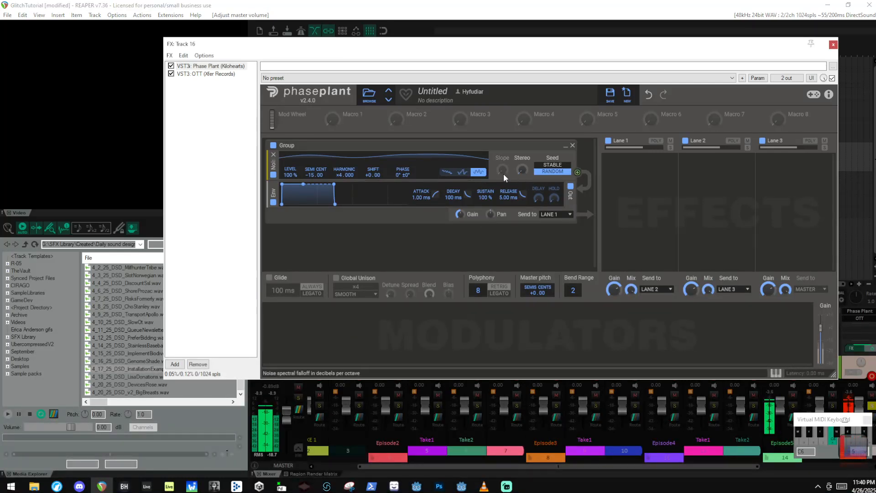
pyautogui.moveTo(315, 177); pyautogui.dragTo(315, 182)
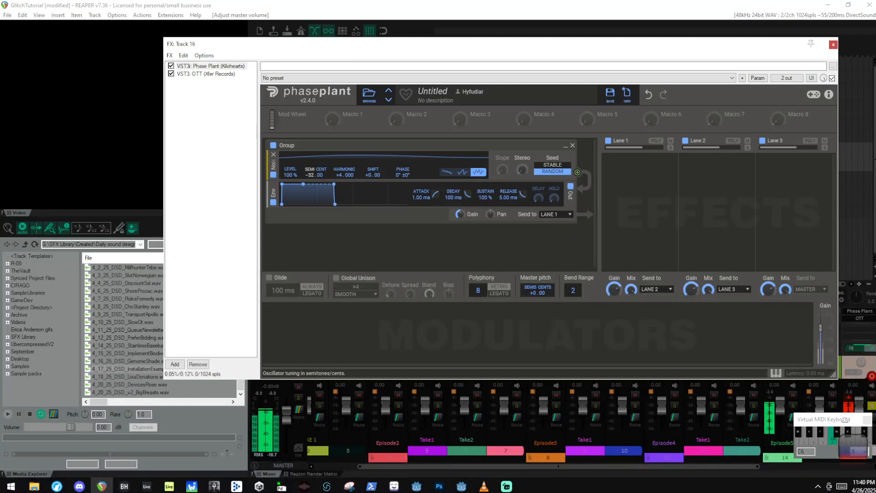
pyautogui.doubleClick(310, 177)
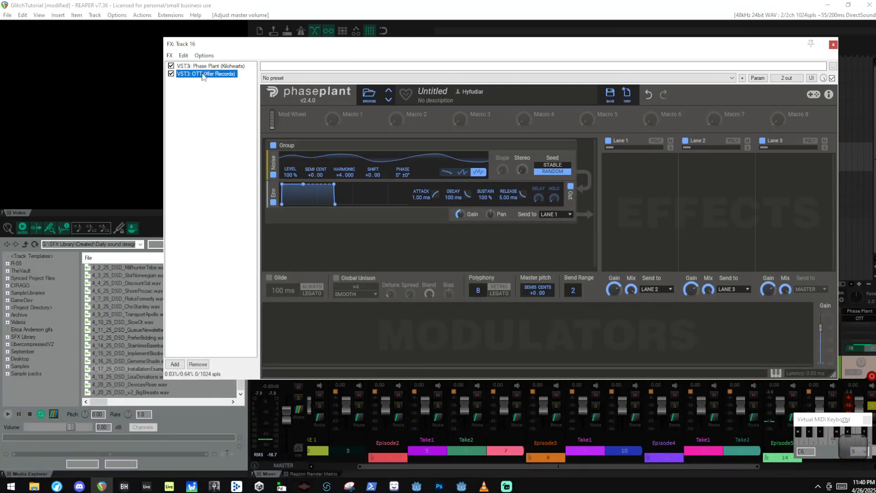
# Step: Remove the OTT effect from the track and return the noise generator to the sloped mode
pyautogui.press('Delete')
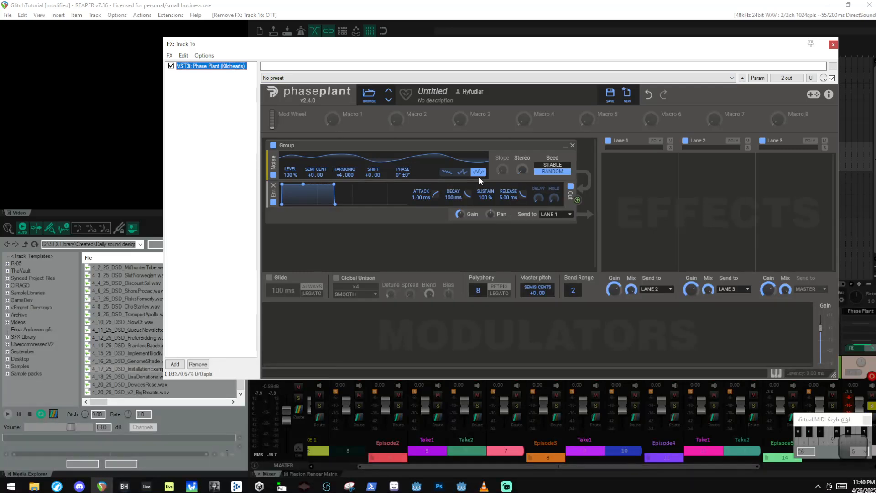
pyautogui.click(446, 172)
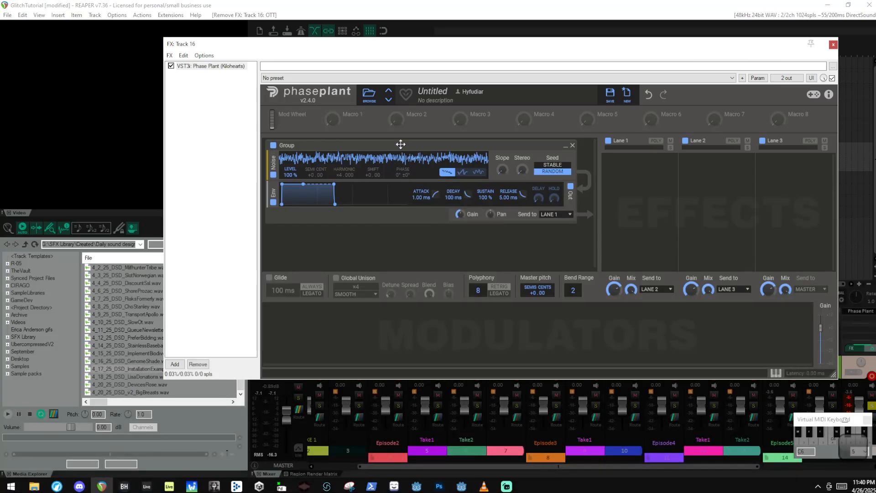
# Step: Duplicate the noise group twice, setting the second group to stepped noise and the third to smooth noise
pyautogui.moveTo(400, 144)
pyautogui.mouseDown()
pyautogui.moveTo(420, 251)
pyautogui.moveTo(406, 157)
pyautogui.mouseUp()
pyautogui.hotkey('ctrl', 'd')
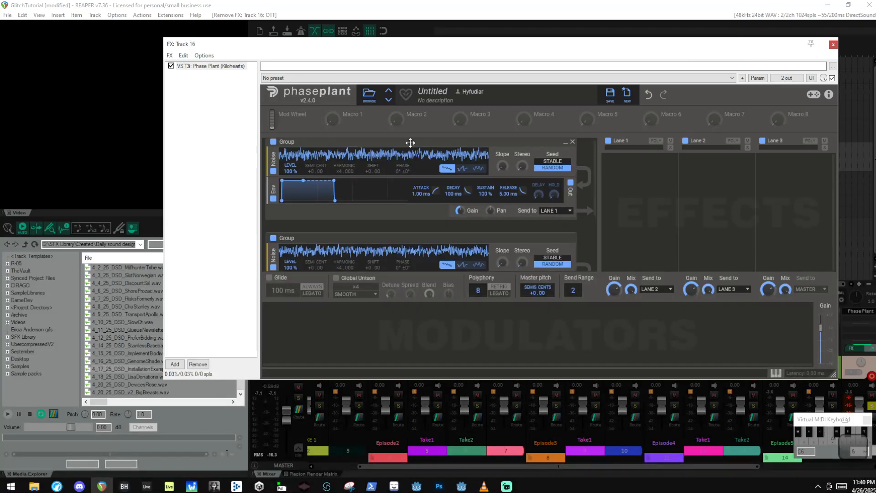
pyautogui.scroll(1, 425, 169)
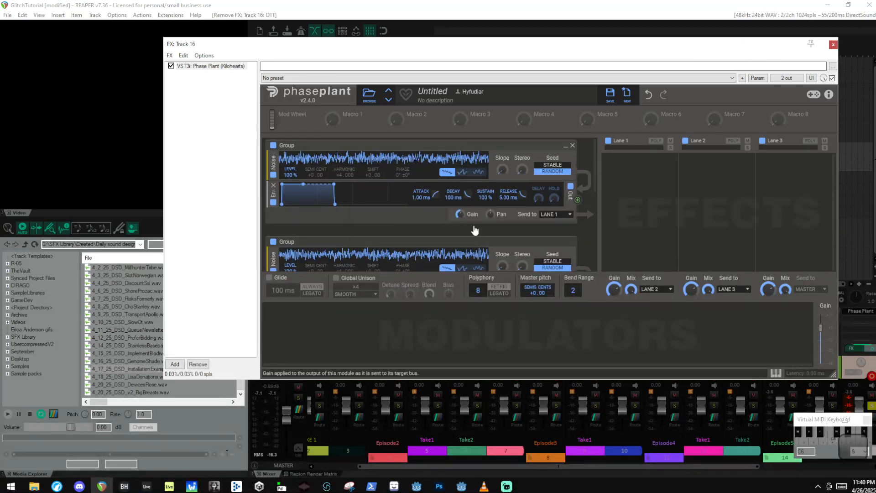
pyautogui.scroll(-1, 475, 231)
pyautogui.scroll(1, 458, 237)
pyautogui.scroll(-2, 471, 234)
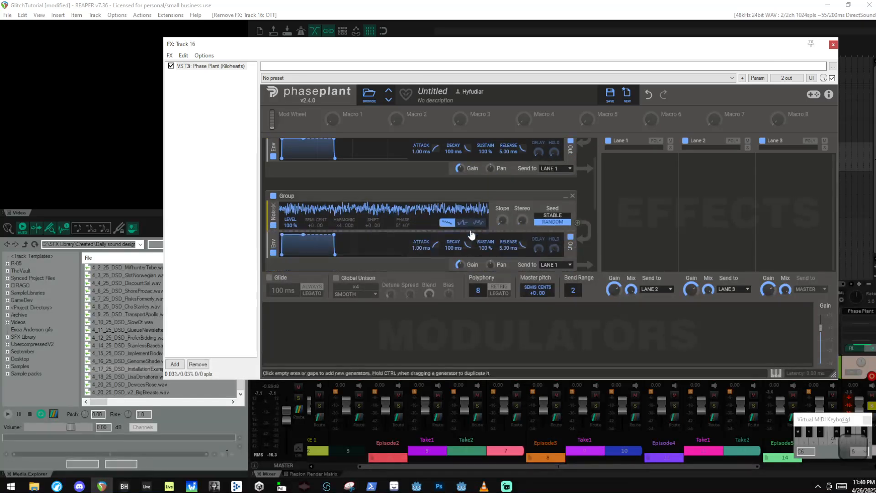
pyautogui.scroll(-1, 469, 224)
pyautogui.scroll(1, 484, 209)
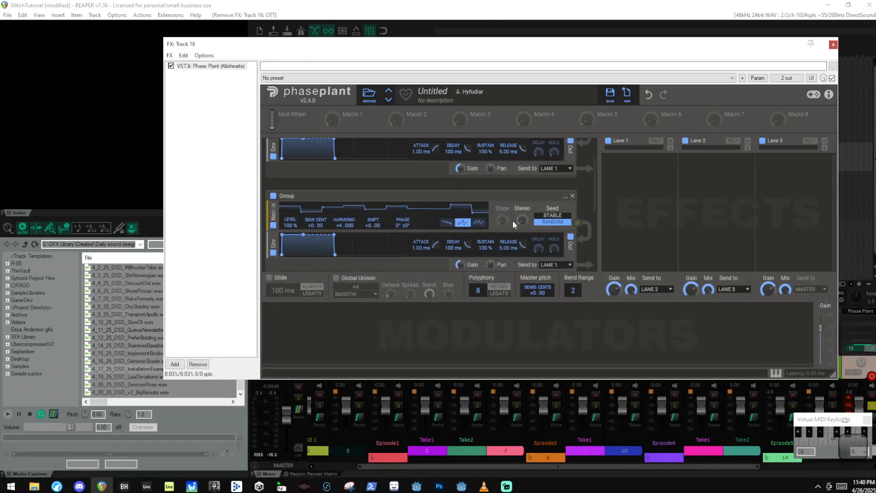
pyautogui.scroll(-2, 512, 220)
pyautogui.click(557, 216)
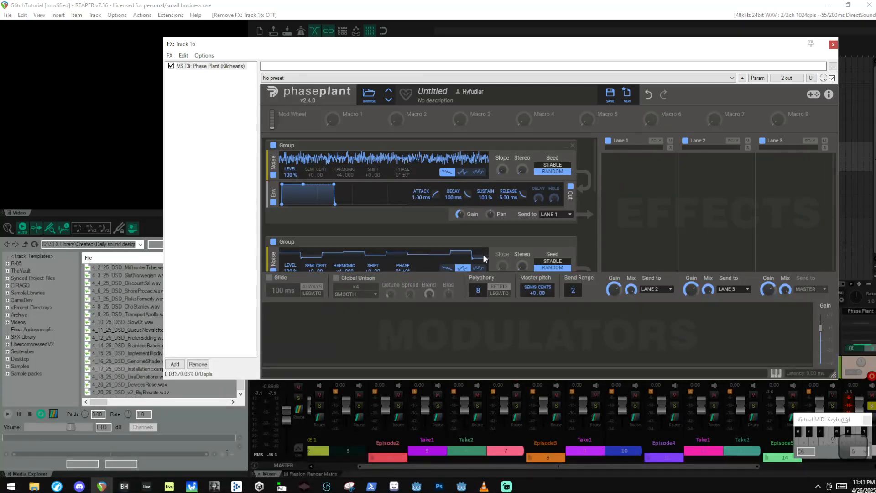
# Step: Route the stepped noise group to Lane 2 and the smooth one to Lane 3, and send Lanes 1 and 2 to Master
pyautogui.scroll(-2, 554, 209)
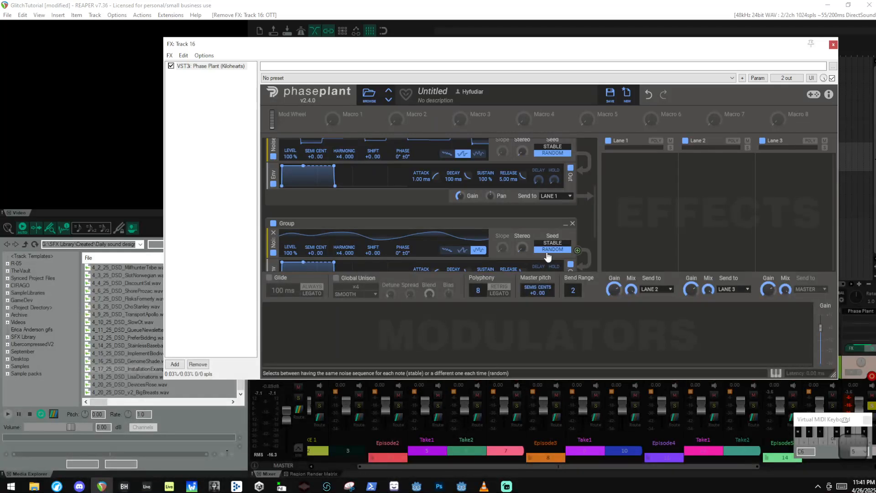
pyautogui.click(558, 196)
pyautogui.click(558, 205)
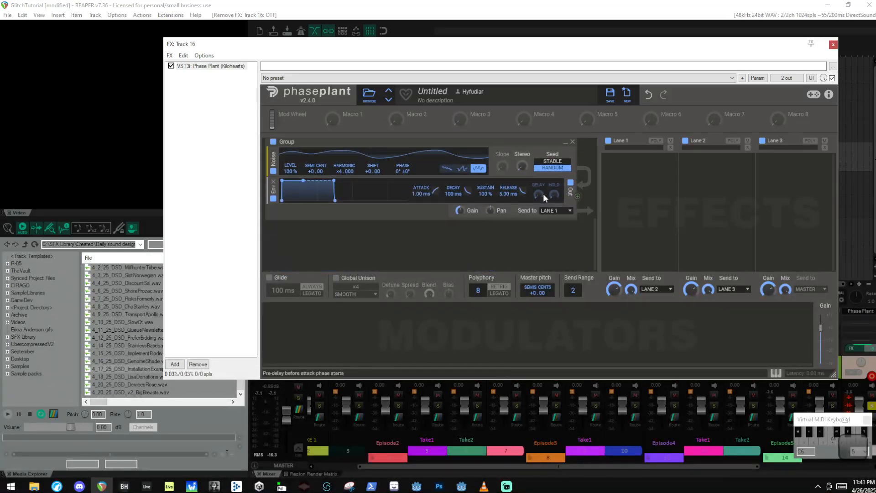
pyautogui.click(565, 214)
pyautogui.click(557, 227)
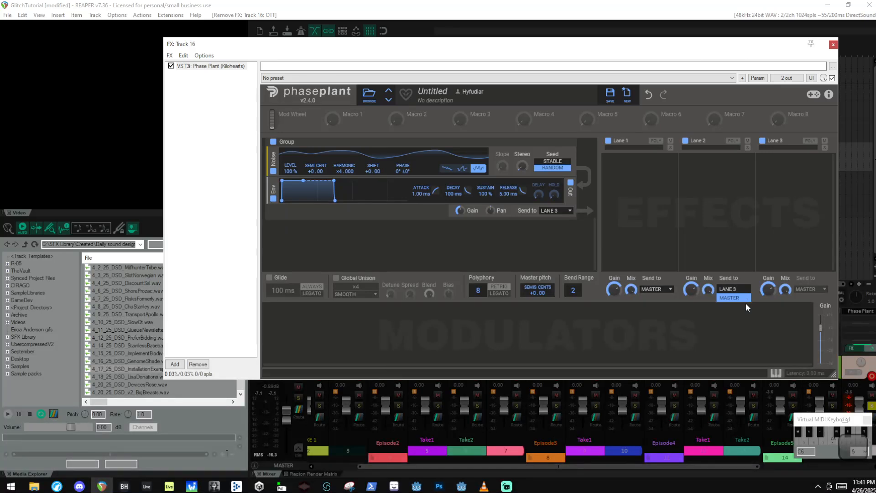
# Step: Play a test note through all three noise groups and lower the master volume to about -10.8 dB
pyautogui.click(543, 5)
pyautogui.press('a')
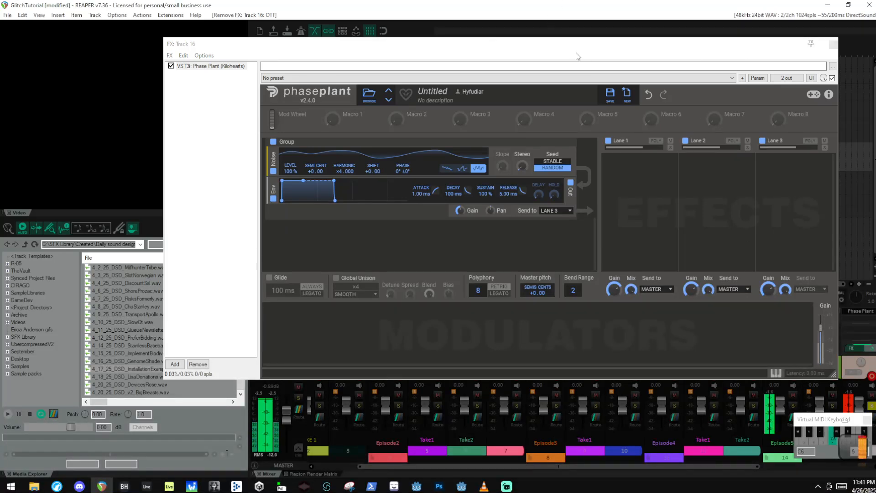
pyautogui.moveTo(280, 420)
pyautogui.mouseDown()
pyautogui.moveTo(287, 435)
pyautogui.moveTo(291, 429)
pyautogui.mouseUp()
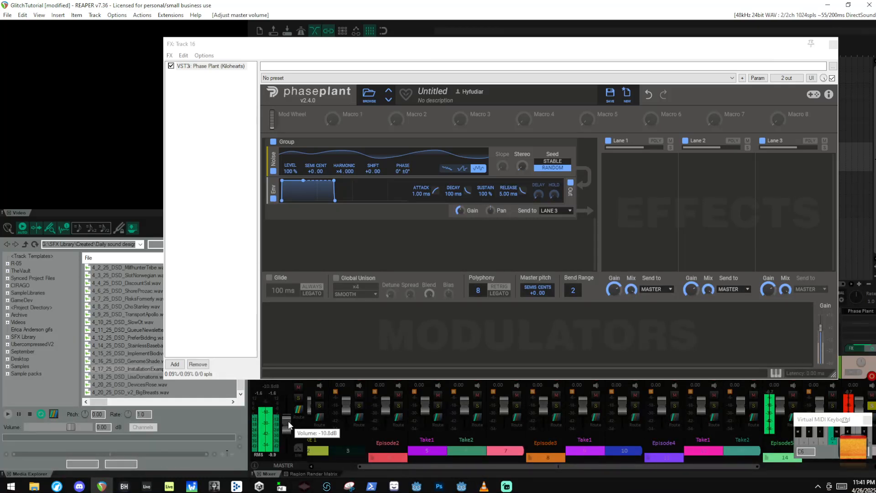
# Step: Play repeated notes to audition the sloped, stepped and smooth noise groups layered together
pyautogui.scroll(5, 539, 192)
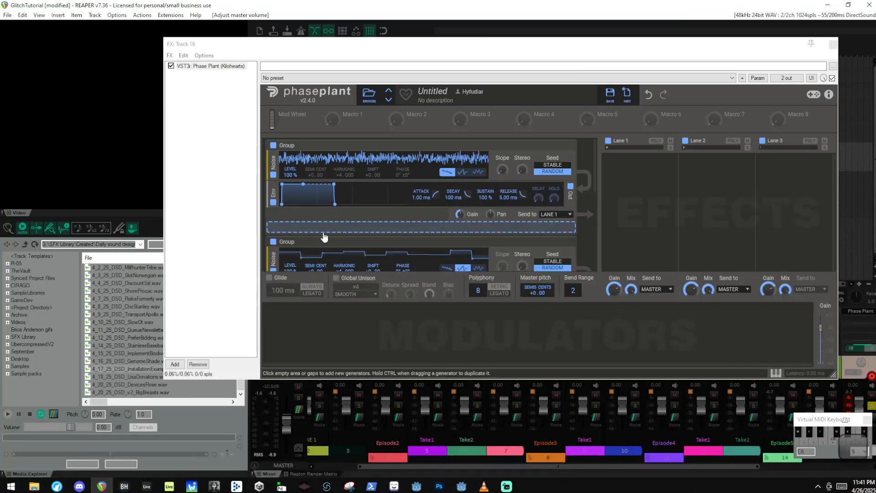
pyautogui.press('a')
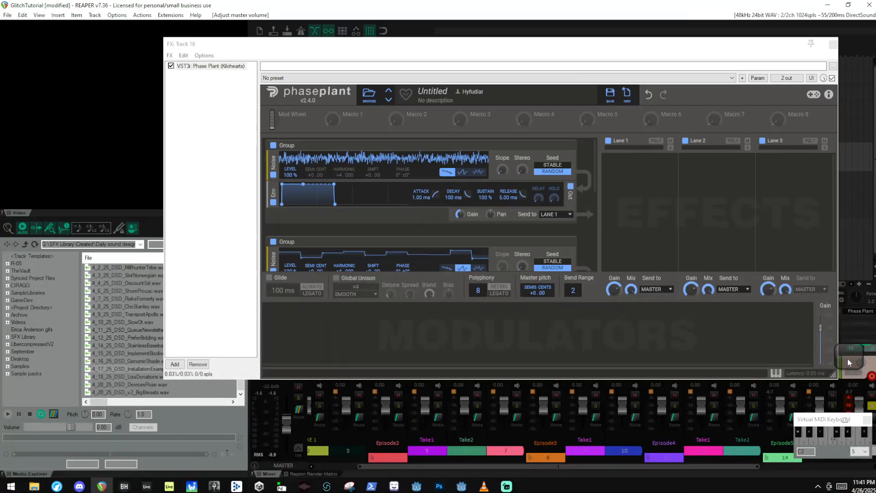
pyautogui.press('a')
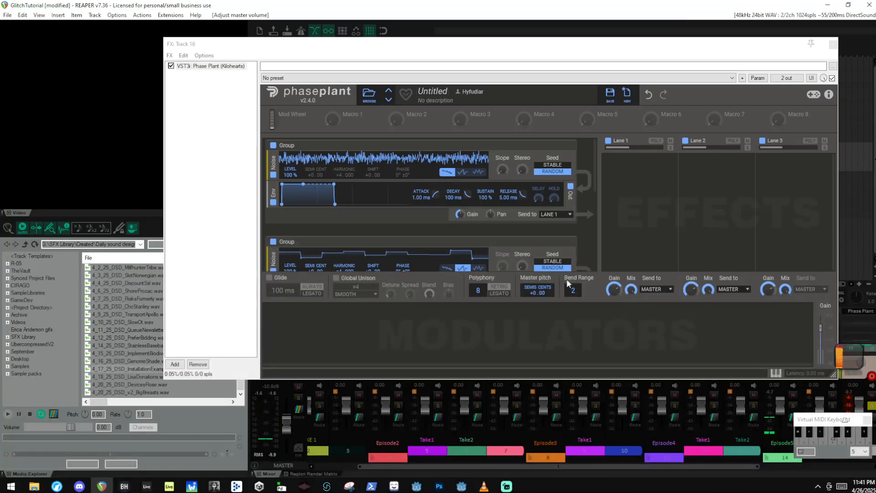
pyautogui.scroll(-2, 322, 196)
pyautogui.press('a')
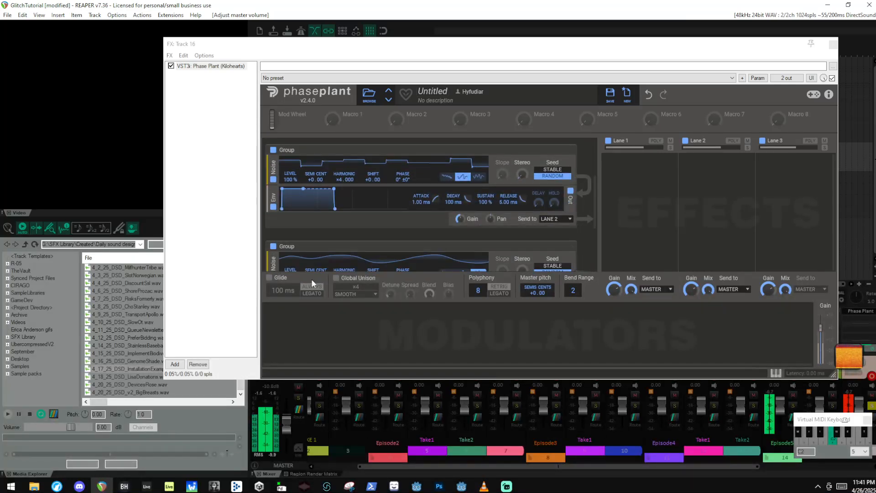
pyautogui.scroll(-1, 313, 259)
pyautogui.press('a')
pyautogui.scroll(3, 469, 183)
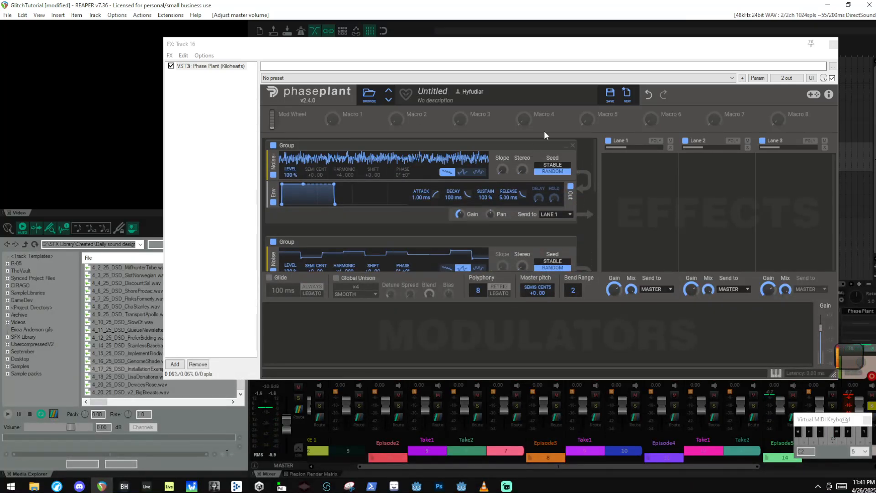
# Step: Solo Lane 1 and play a note to hear the sloped noise group alone
pyautogui.click(670, 148)
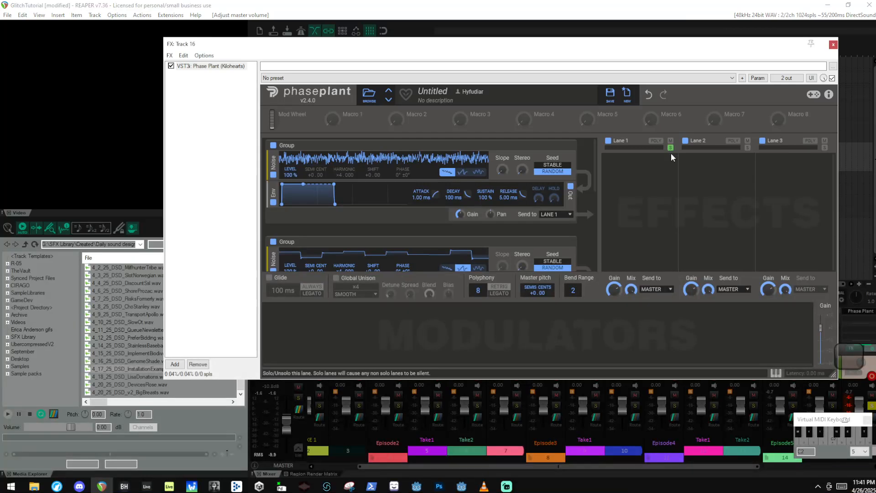
pyautogui.press('a')
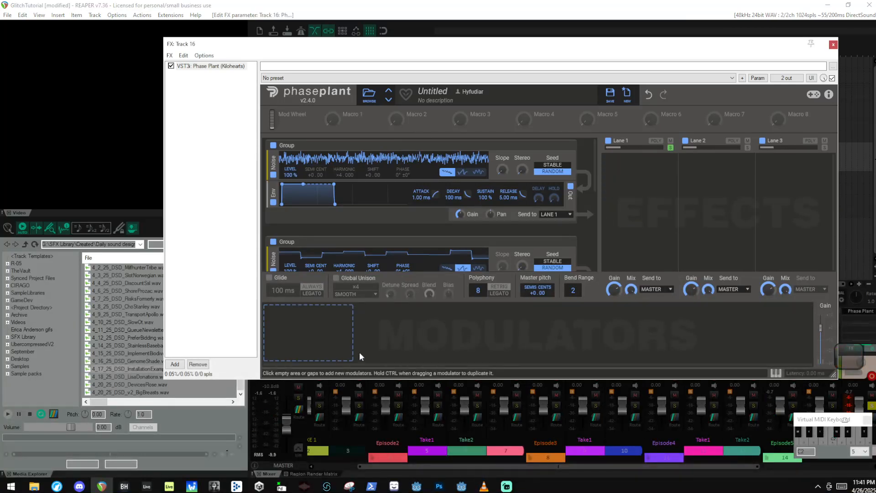
# Step: Add a Random modulator with a 3.555 Hz rate, 100% jitter and unipolar output
pyautogui.click(349, 342)
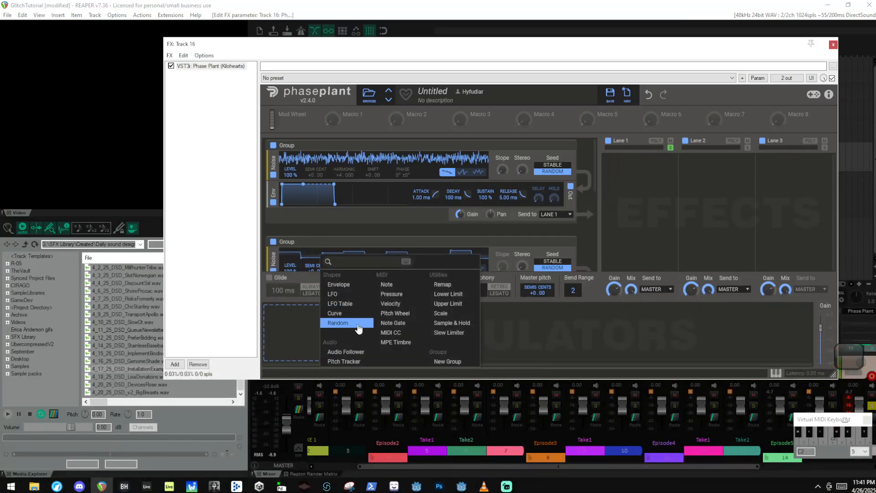
pyautogui.click(338, 323)
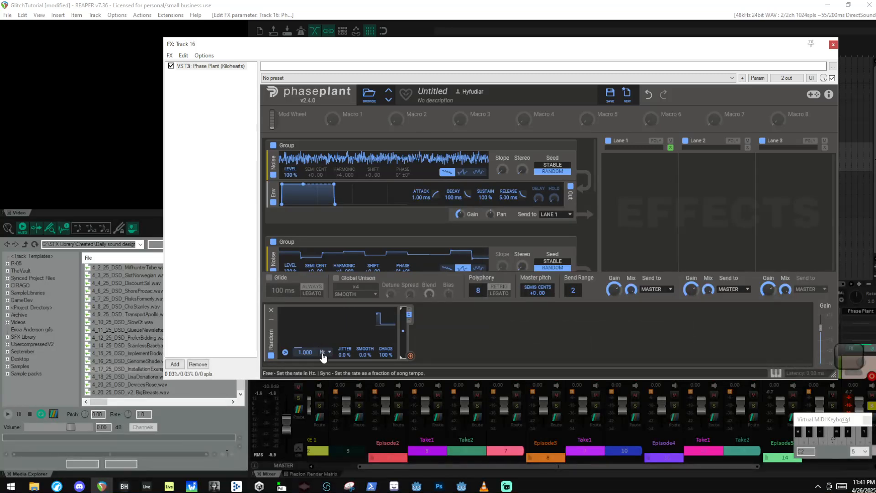
pyautogui.moveTo(345, 352); pyautogui.dragTo(344, 283)
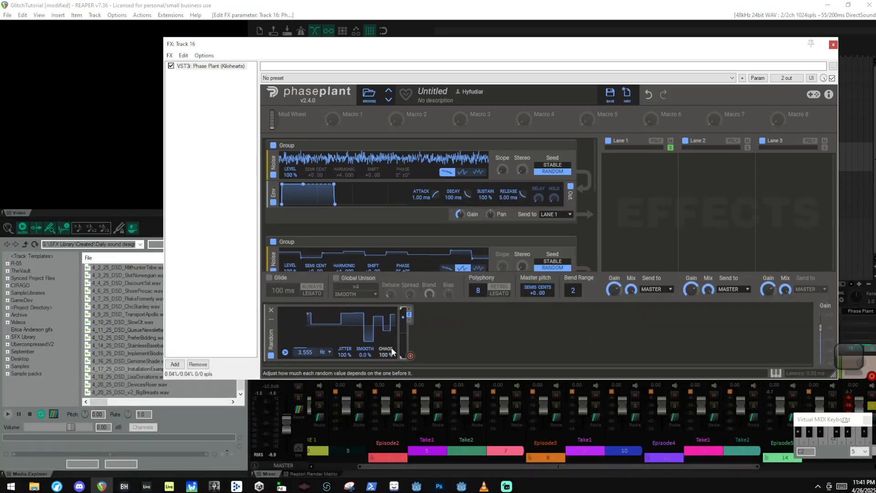
pyautogui.click(409, 309)
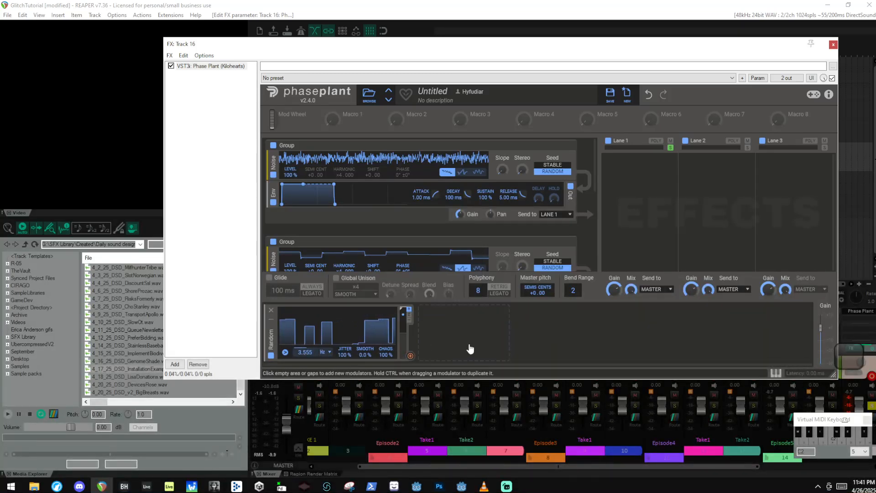
# Step: Add a Remap modulator after the Random modulator and load its 50% Chance shape
pyautogui.click(469, 352)
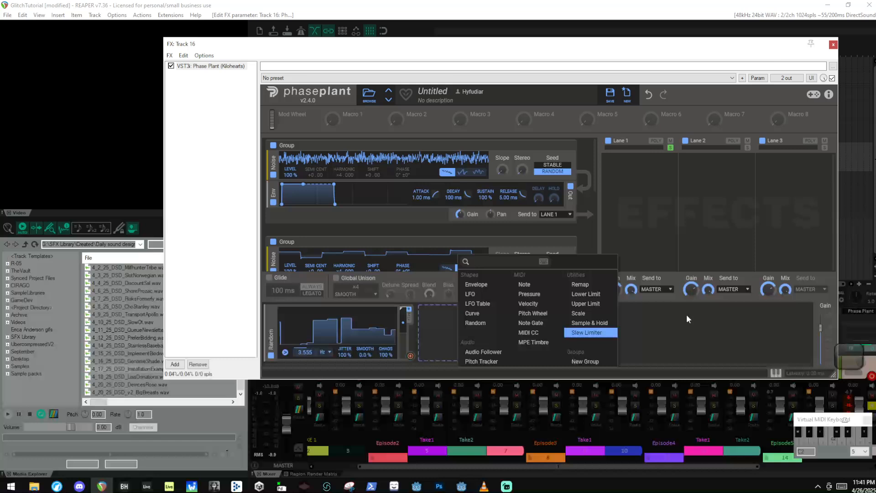
pyautogui.click(580, 284)
pyautogui.click(469, 344)
pyautogui.click(707, 207)
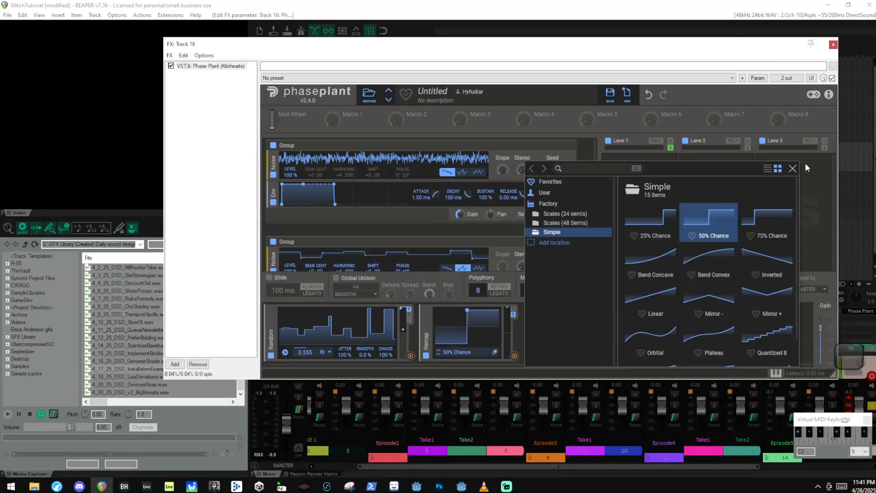
pyautogui.click(792, 168)
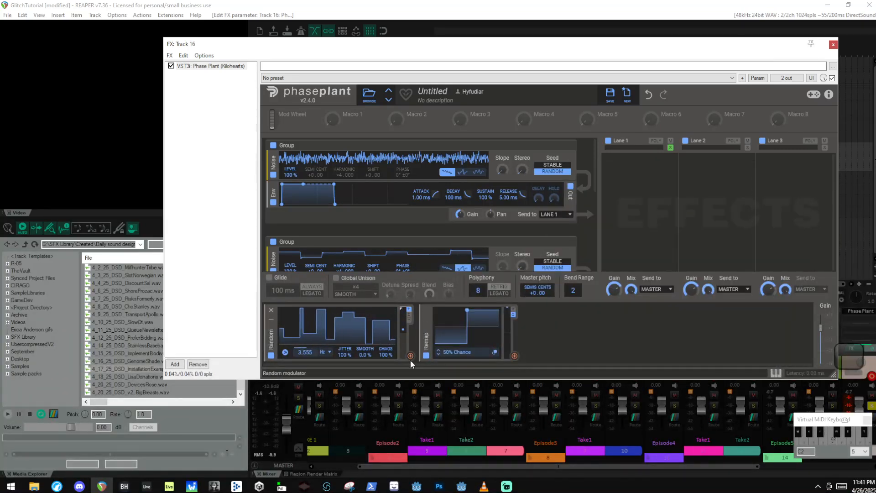
# Step: Drive the Remap from the Random modulator, and modulate the sloped noise group's gain with the Remap from a base of -inf dB
pyautogui.moveTo(410, 356); pyautogui.dragTo(467, 205)
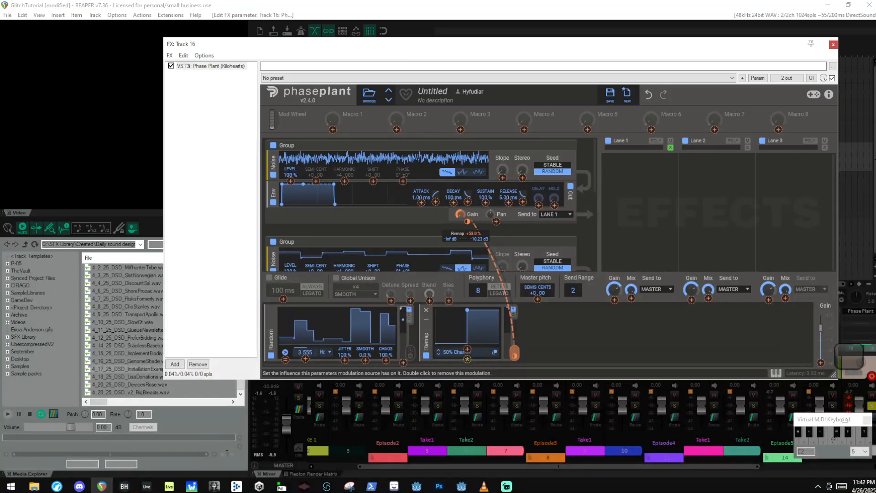
pyautogui.moveTo(594, 381); pyautogui.dragTo(511, 346)
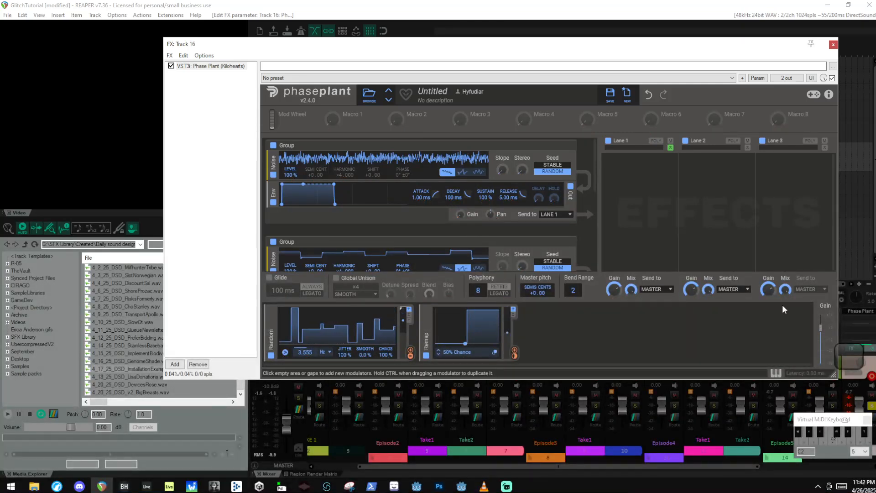
# Step: Add a second Random modulator at 0 Hz triggered by the Remap, assign it to the sloped noise's slope, and duplicate the modulator
pyautogui.click(545, 340)
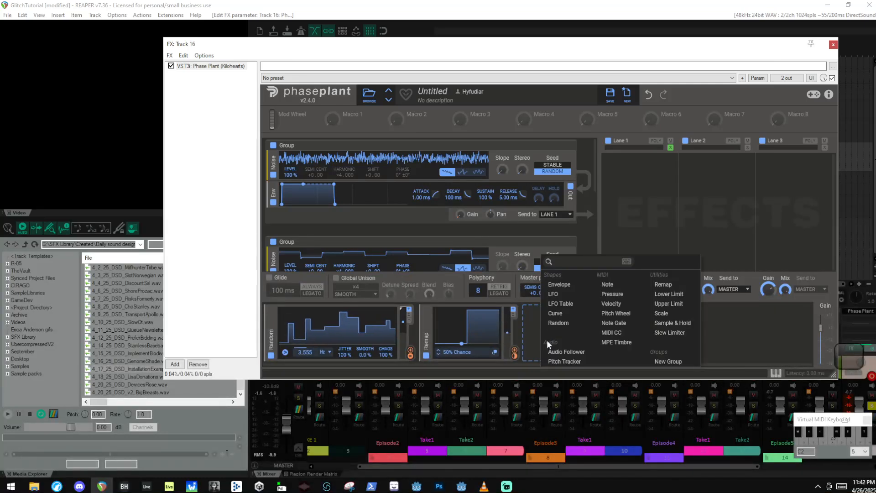
pyautogui.click(566, 323)
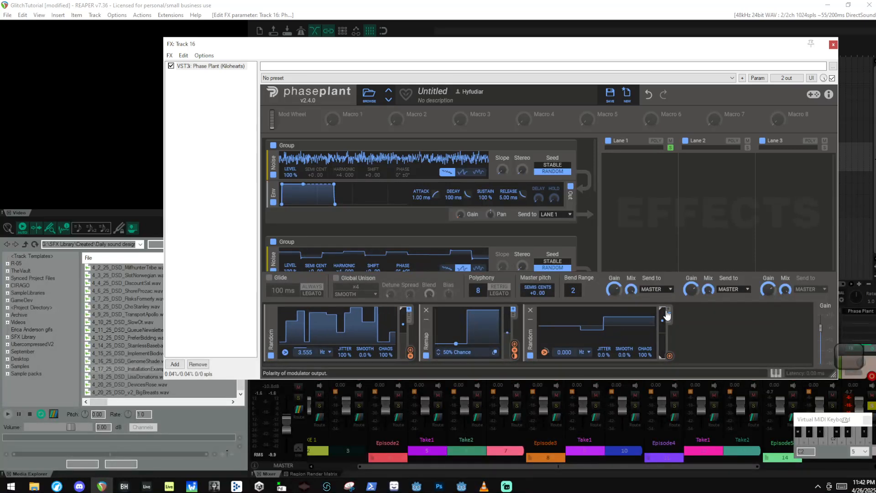
pyautogui.moveTo(669, 356); pyautogui.dragTo(502, 170)
pyautogui.moveTo(532, 333); pyautogui.dragTo(530, 338)
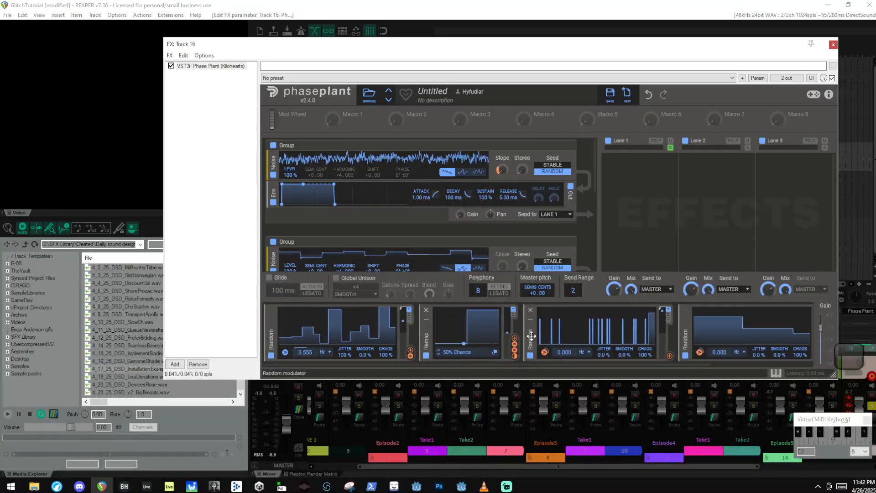
# Step: Assign the duplicated 0 Hz Random modulator to the sloped noise's stereo amount
pyautogui.moveTo(669, 356); pyautogui.dragTo(523, 178)
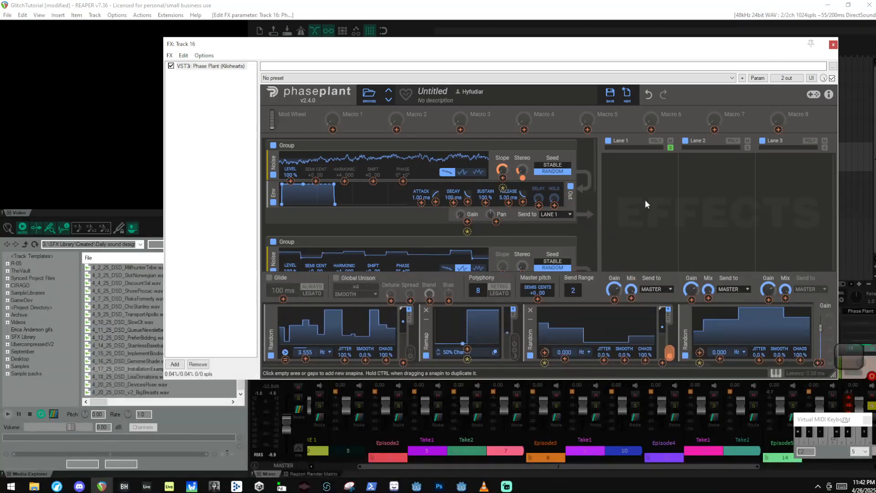
pyautogui.scroll(-2, 356, 343)
pyautogui.scroll(2, 548, 342)
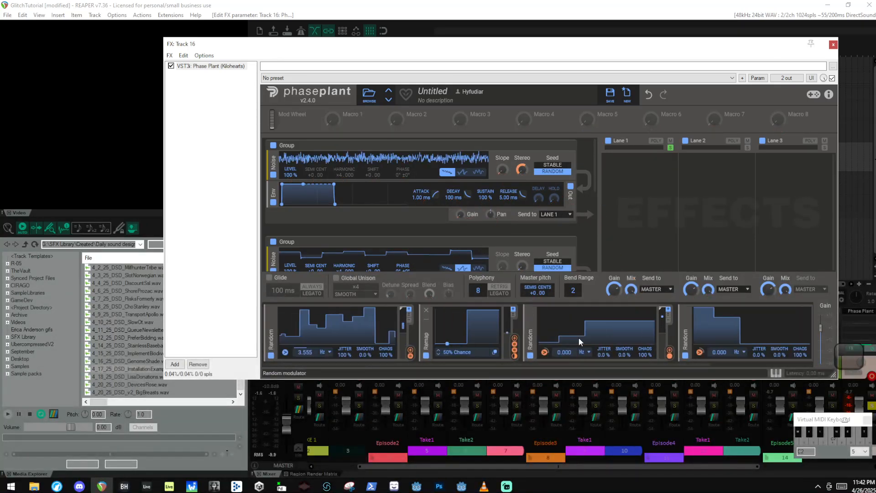
# Step: Add a new modulator group and move the Remap and all three Random modulators into it in their existing order
pyautogui.scroll(-3, 576, 343)
pyautogui.scroll(1, 675, 333)
pyautogui.click(758, 337)
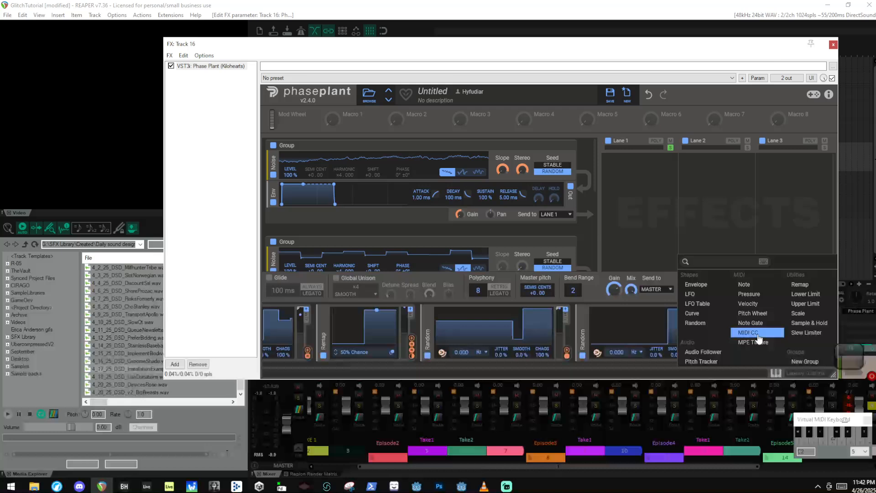
pyautogui.click(815, 363)
pyautogui.moveTo(583, 334); pyautogui.dragTo(762, 336)
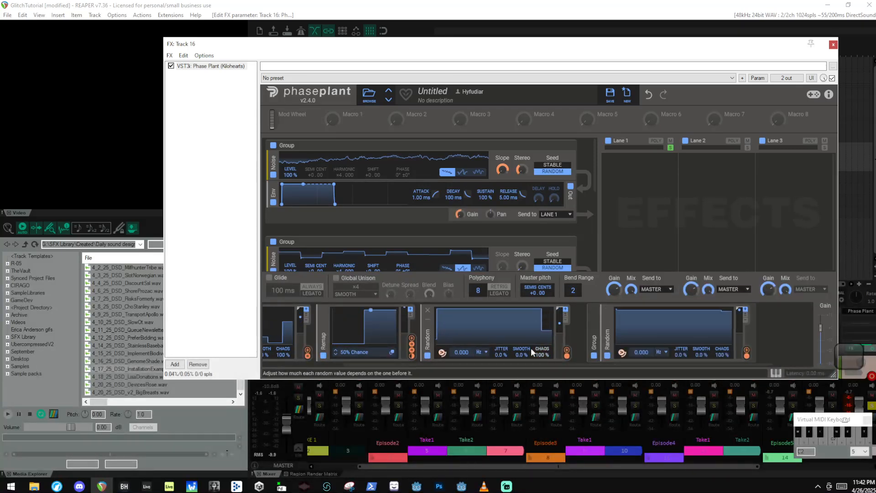
pyautogui.moveTo(427, 335); pyautogui.dragTo(607, 335)
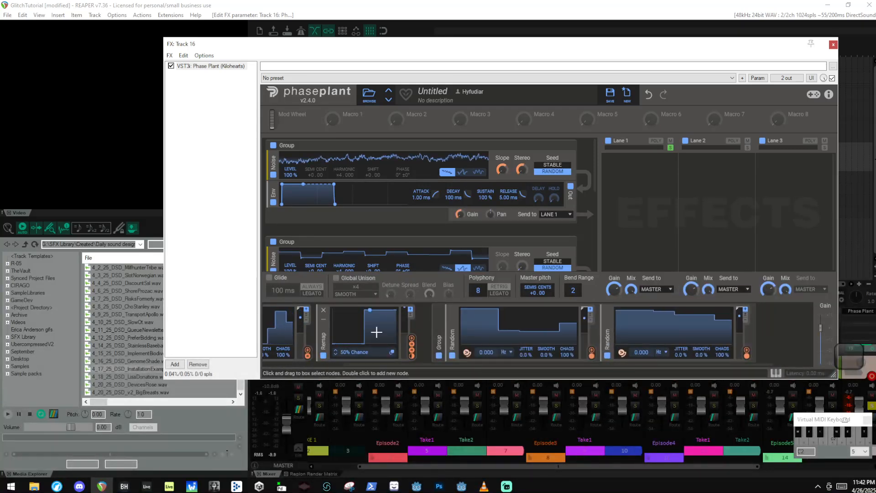
pyautogui.moveTo(399, 338); pyautogui.dragTo(459, 339)
pyautogui.scroll(4, 306, 338)
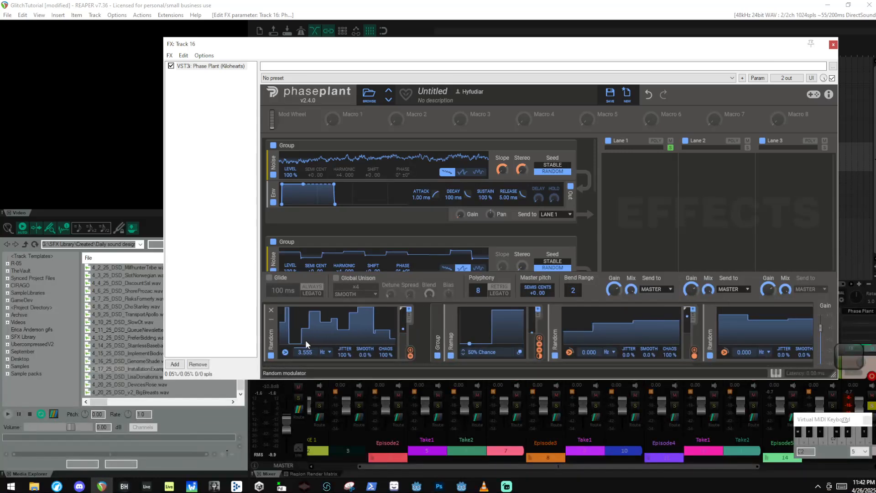
pyautogui.moveTo(270, 339); pyautogui.dragTo(446, 351)
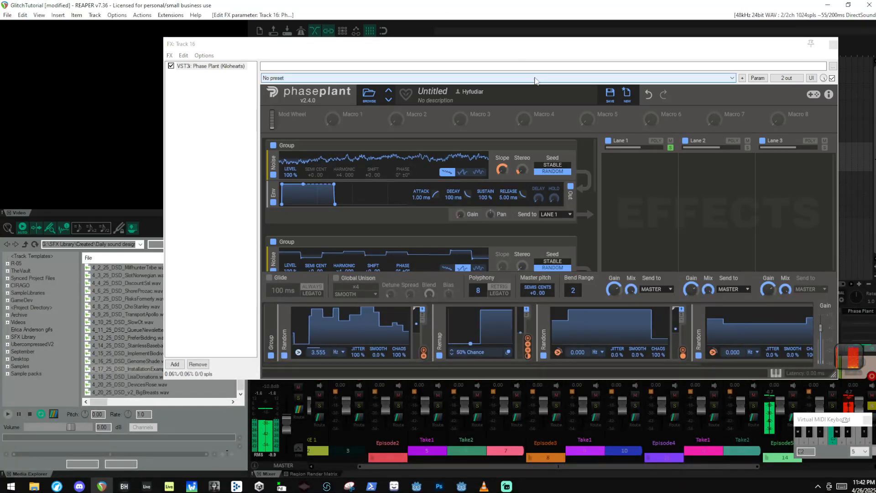
# Step: Raise the rate of the first Random modulator in the group to 20.25 Hz
pyautogui.moveTo(318, 352)
pyautogui.mouseDown()
pyautogui.moveTo(318, 328)
pyautogui.moveTo(313, 352)
pyautogui.mouseUp()
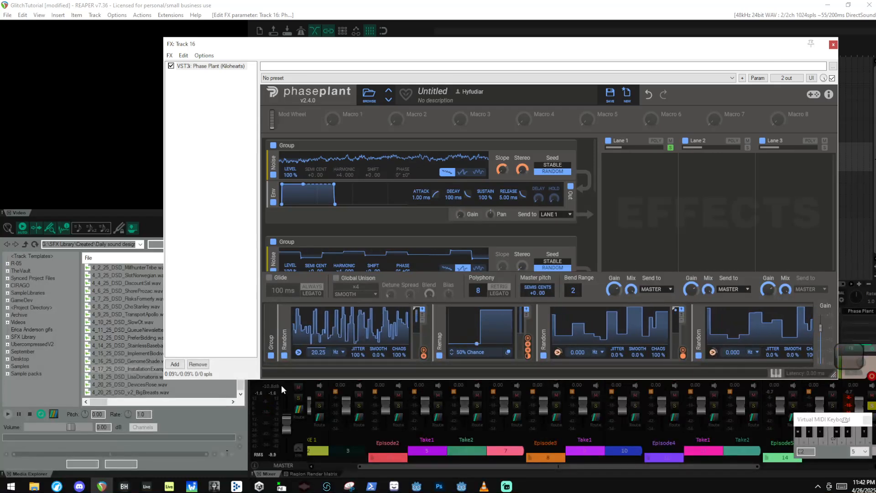
pyautogui.hscroll(5, 365, 324)
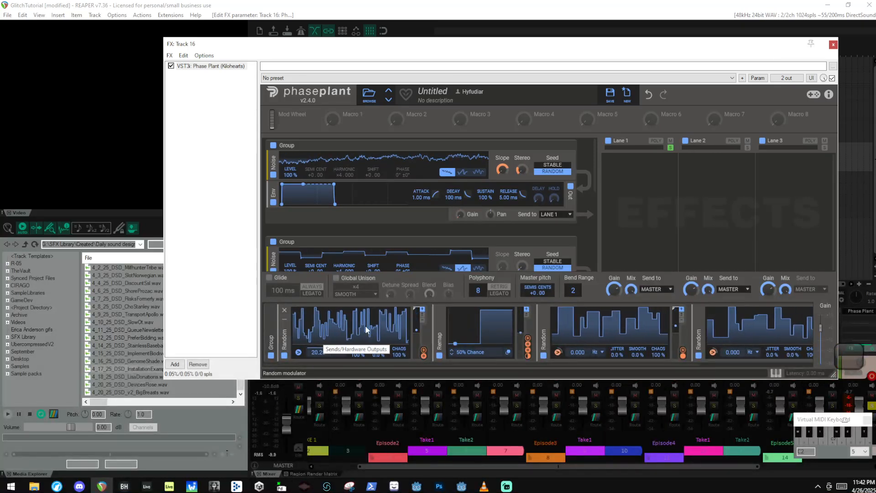
pyautogui.hscroll(-3, 456, 333)
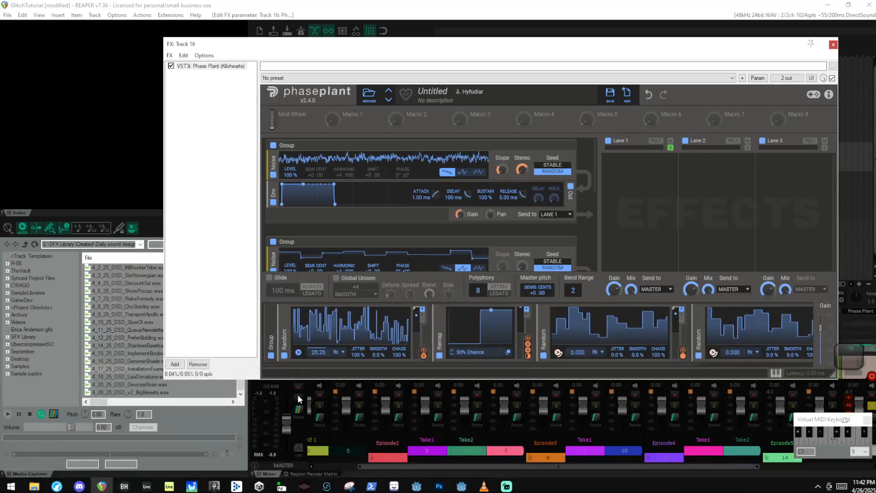
pyautogui.hscroll(-2, 362, 358)
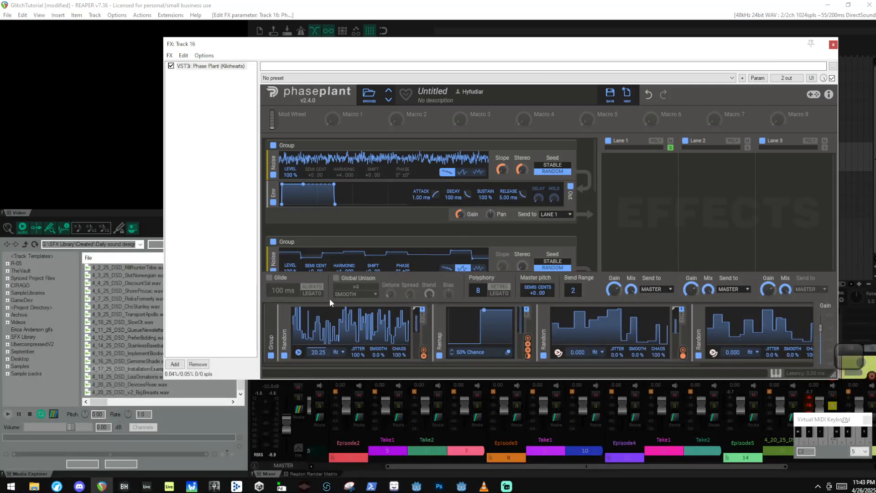
# Step: Duplicate the complete modulator group twice, placing the copies after the original
pyautogui.moveTo(269, 332); pyautogui.dragTo(799, 342)
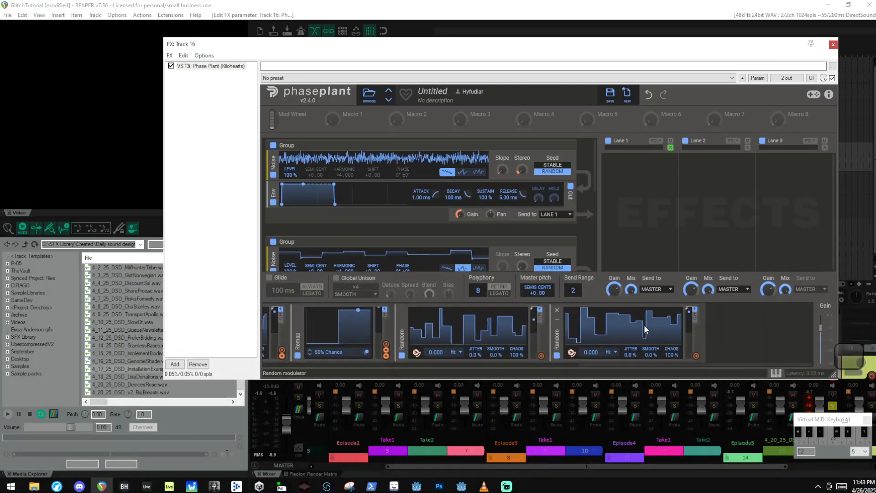
pyautogui.scroll(5, 656, 316)
pyautogui.scroll(-3, 669, 320)
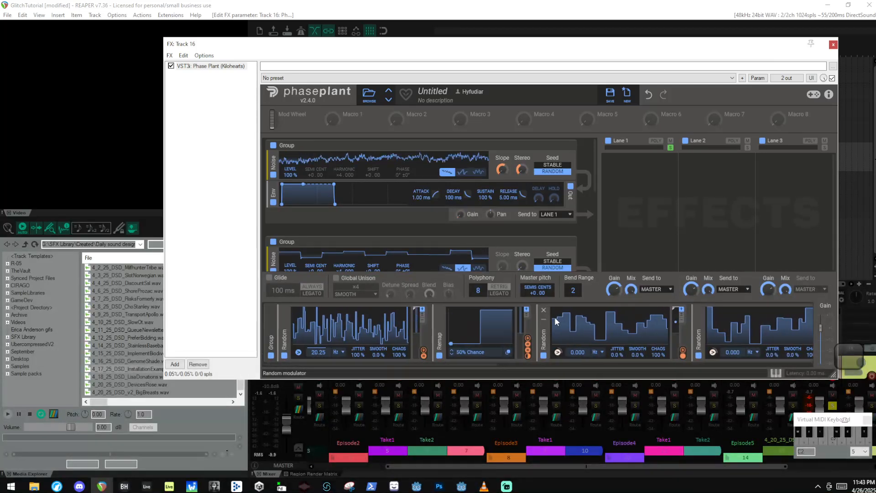
pyautogui.moveTo(489, 362); pyautogui.dragTo(707, 392)
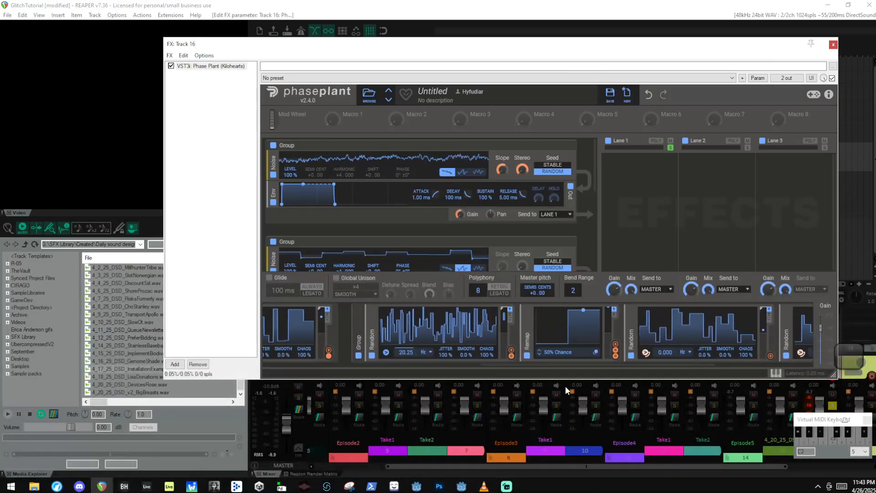
pyautogui.moveTo(360, 331); pyautogui.dragTo(794, 330)
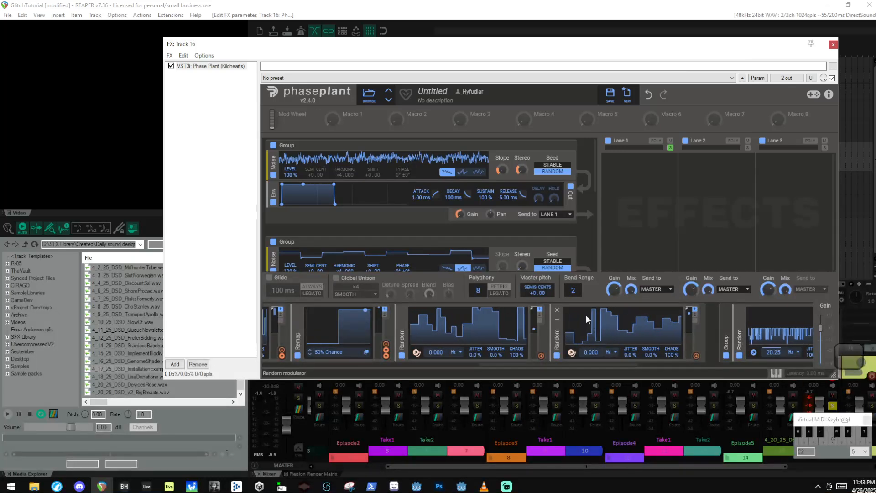
# Step: Solo Lane 2 and modulate the stepped noise group's gain with a duplicated group's Remap, starting from minimum base gain
pyautogui.scroll(4, 565, 318)
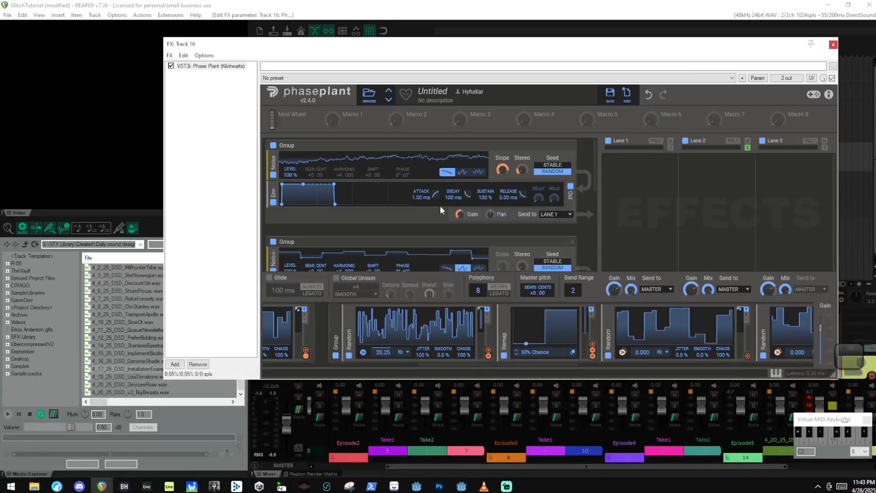
pyautogui.scroll(-2, 439, 205)
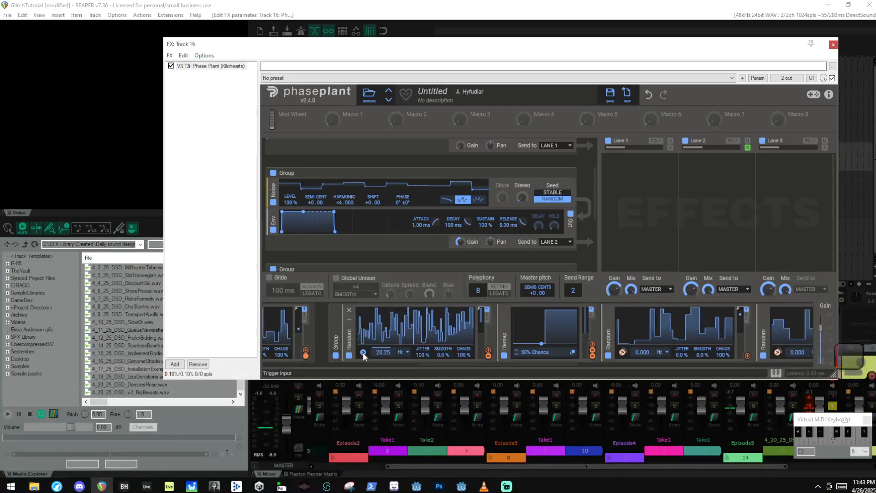
pyautogui.press('a')
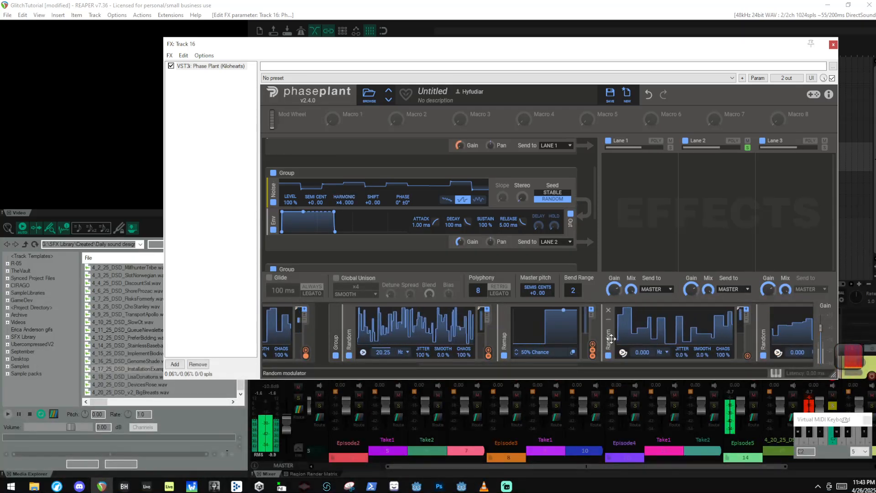
pyautogui.scroll(-1, 682, 338)
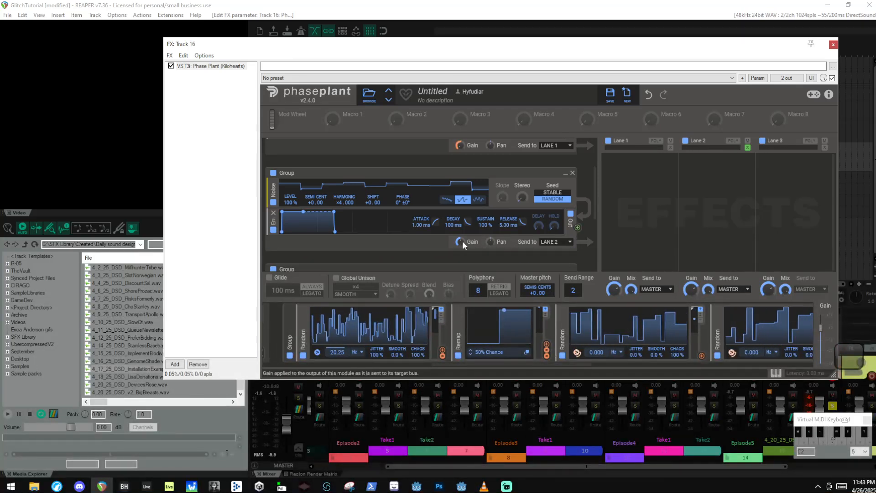
pyautogui.moveTo(547, 345); pyautogui.dragTo(467, 248)
# Step: Audition the stepped noise and lower the rate of the Random modulator feeding its gain Remap to 7.336 Hz
pyautogui.moveTo(337, 352); pyautogui.dragTo(289, 359)
pyautogui.scroll(7, 358, 330)
pyautogui.press('a')
pyautogui.scroll(-7, 354, 331)
pyautogui.scroll(-12, 526, 323)
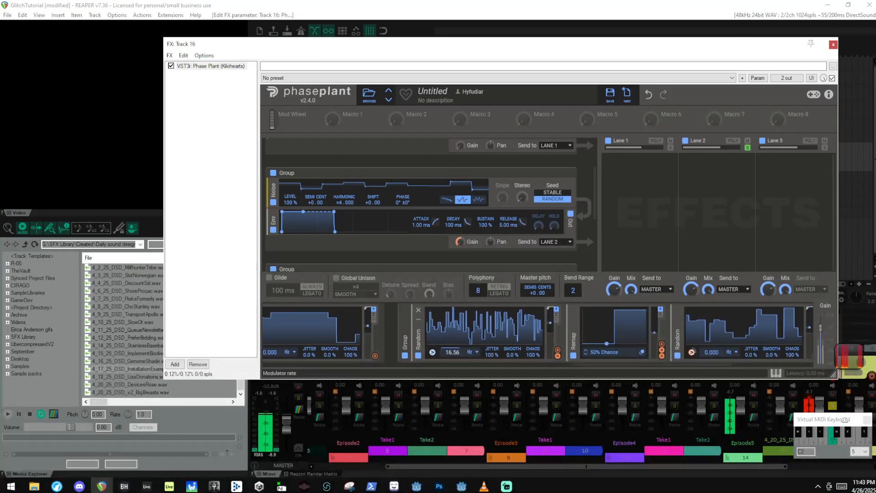
pyautogui.moveTo(452, 352); pyautogui.dragTo(452, 368)
pyautogui.scroll(3, 434, 328)
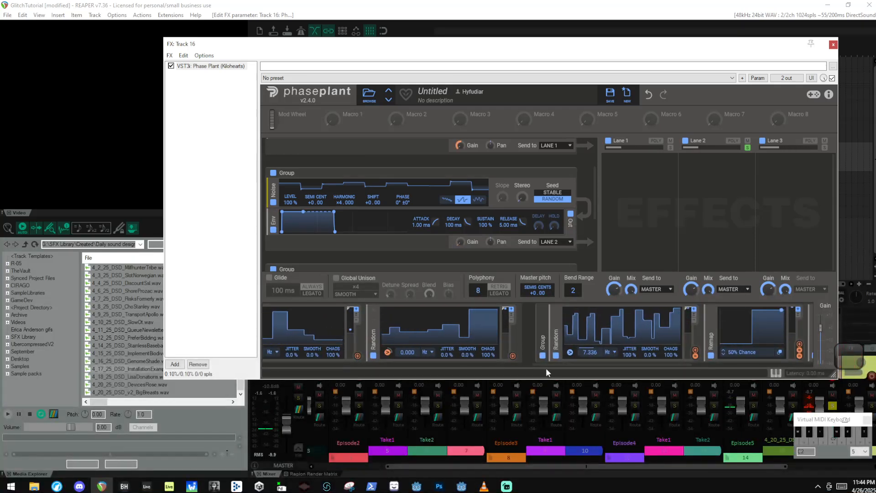
# Step: Assign the first of the two 0 Hz Random modulators before the 7.336 Hz group to the stepped noise's stereo, keeping its shift at +0.00
pyautogui.scroll(3, 466, 341)
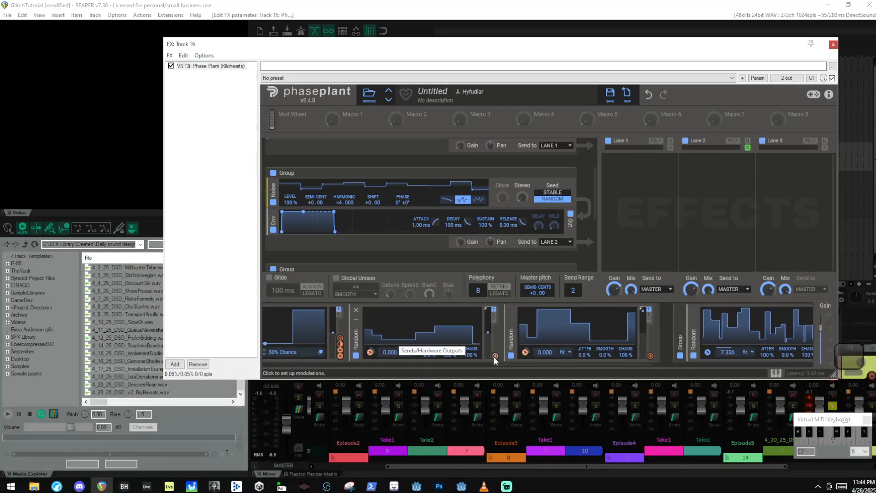
pyautogui.moveTo(494, 356); pyautogui.dragTo(522, 207)
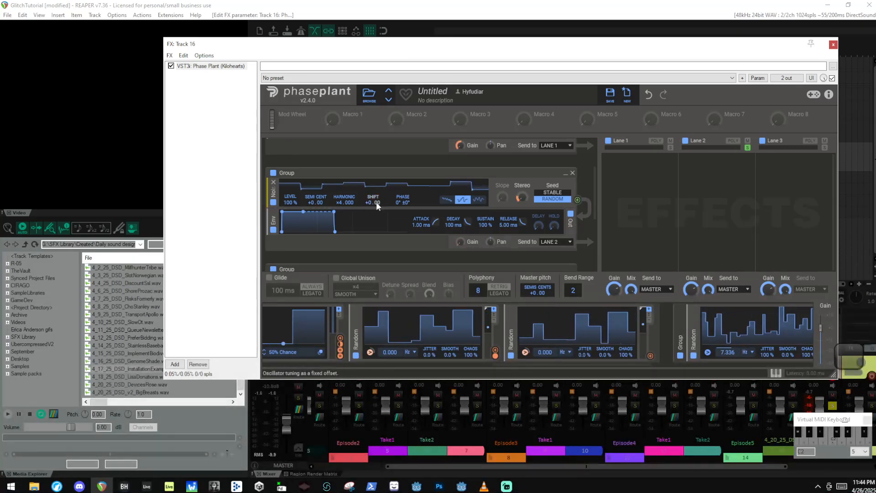
pyautogui.moveTo(372, 202); pyautogui.dragTo(372, 183)
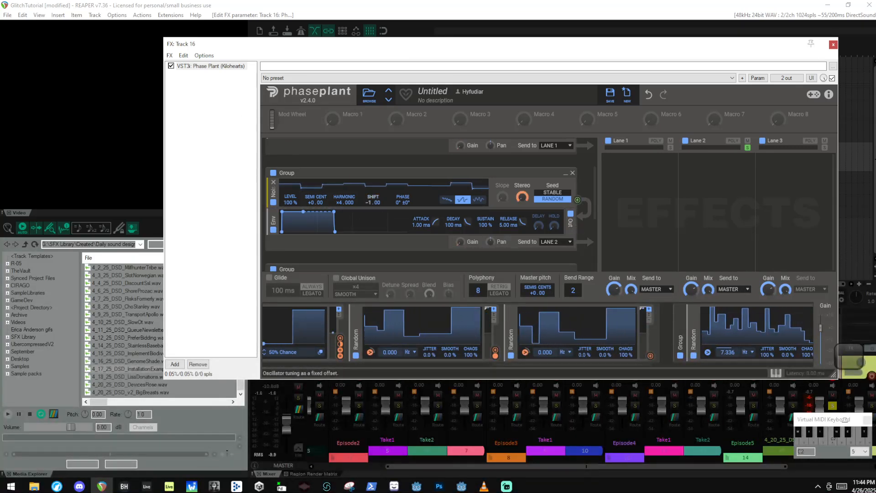
pyautogui.doubleClick(363, 201)
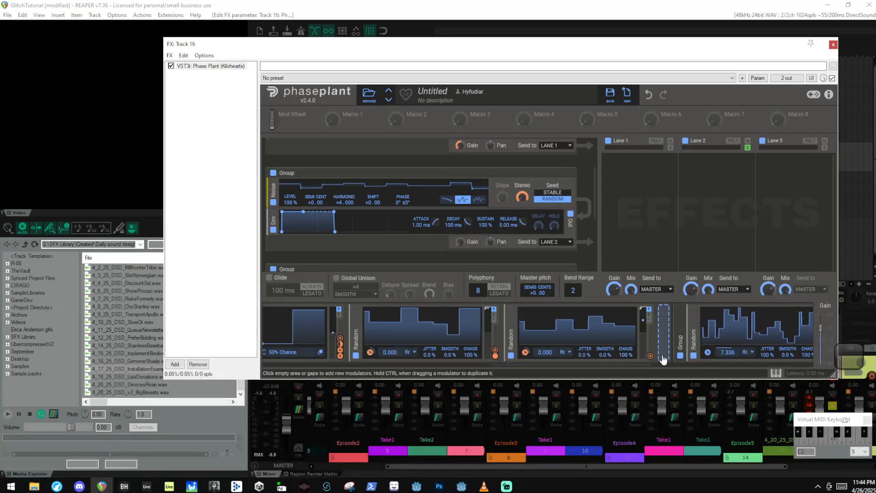
# Step: Assign the second 0 Hz Random modulator before the 7.336 Hz group to the stepped noise's harmonic and adjust the harmonic setting
pyautogui.moveTo(650, 356); pyautogui.dragTo(407, 217)
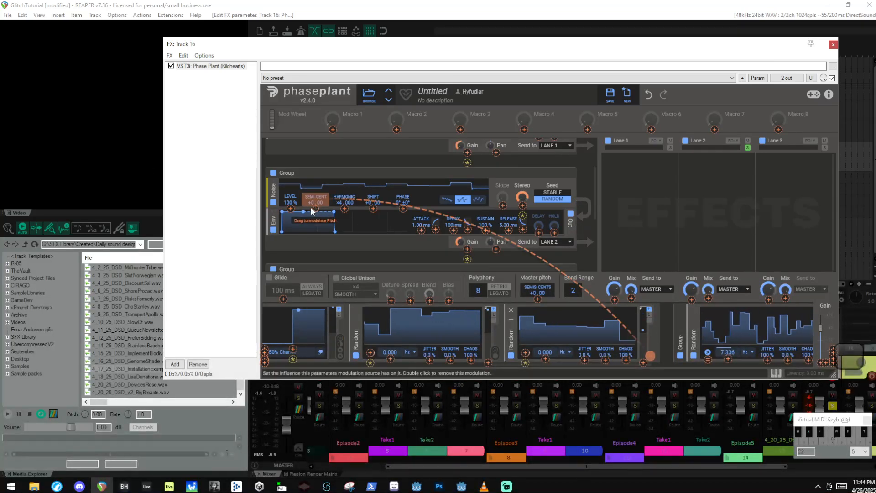
pyautogui.moveTo(346, 220); pyautogui.dragTo(345, 198)
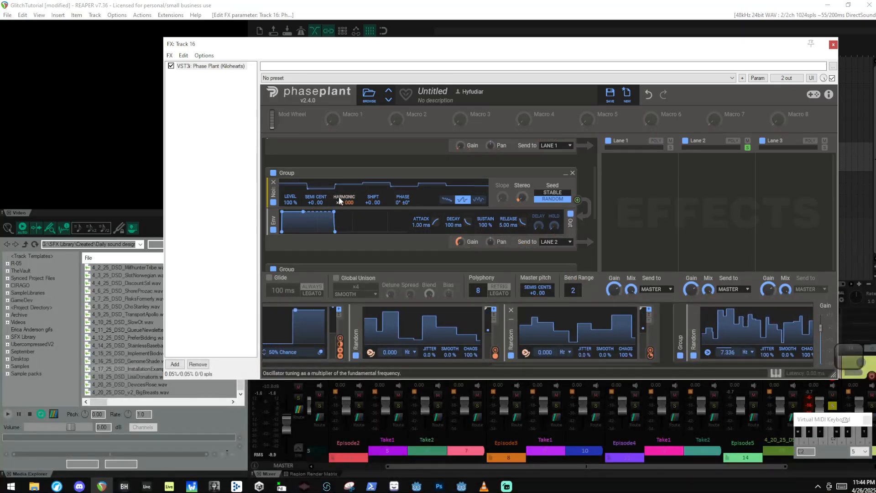
pyautogui.moveTo(344, 208); pyautogui.dragTo(344, 199)
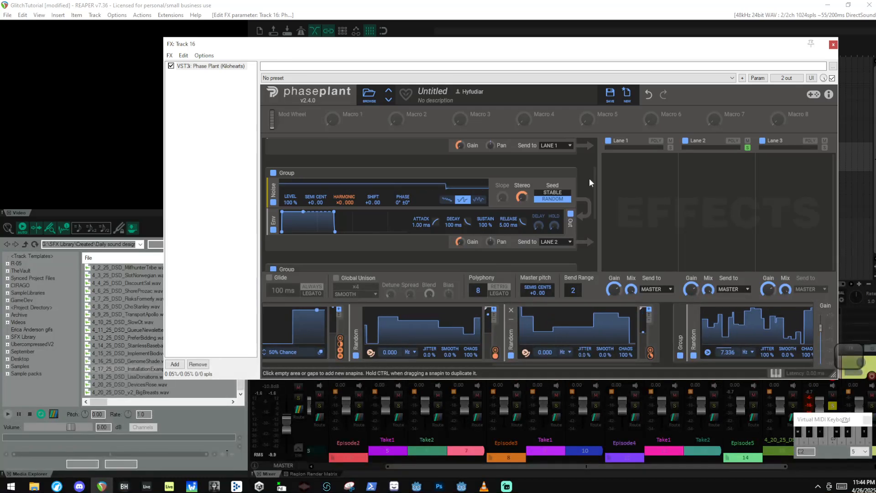
pyautogui.click(612, 181)
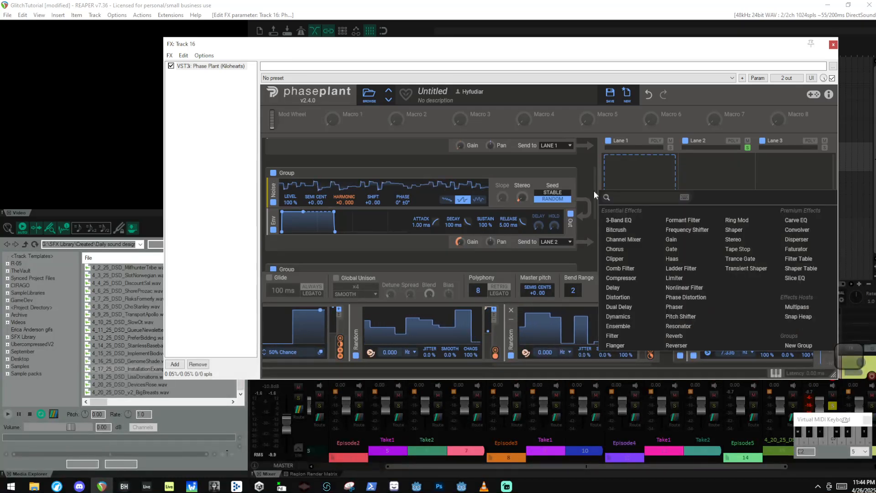
pyautogui.click(636, 172)
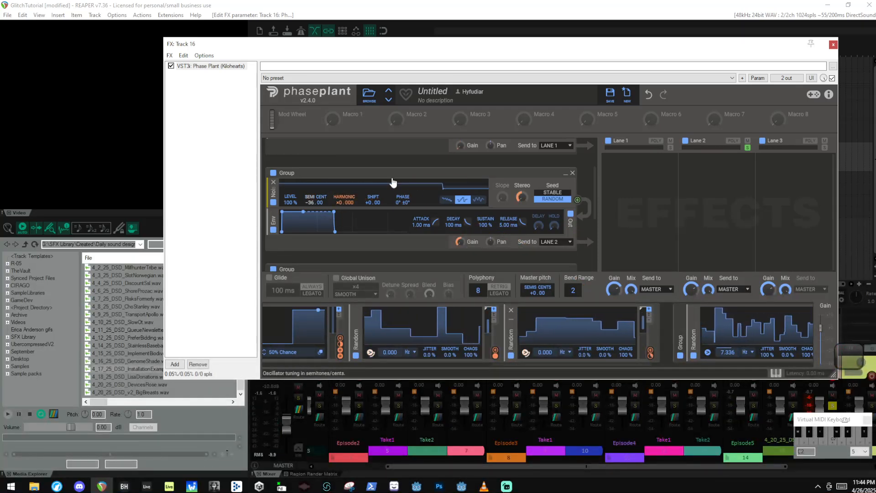
# Step: Audition the stepped noise at different pitches and set its semitone tuning to -12.00
pyautogui.press('q')
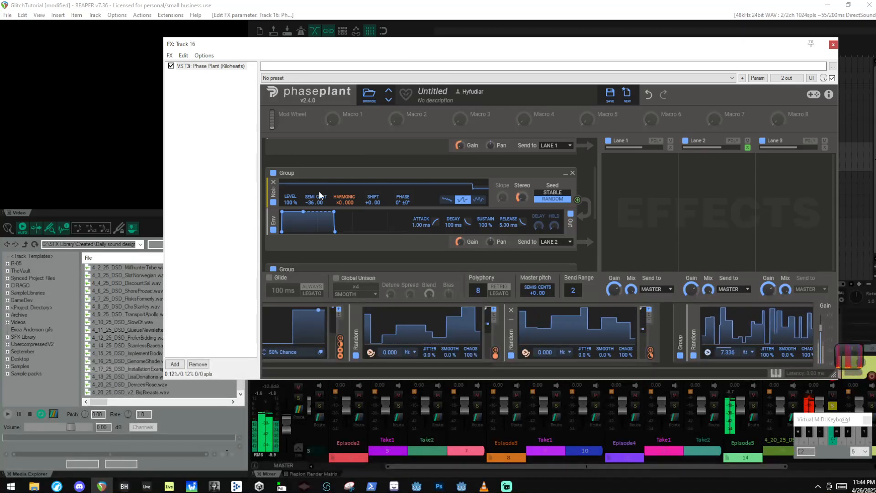
pyautogui.moveTo(309, 200); pyautogui.dragTo(309, 194)
pyautogui.press('a')
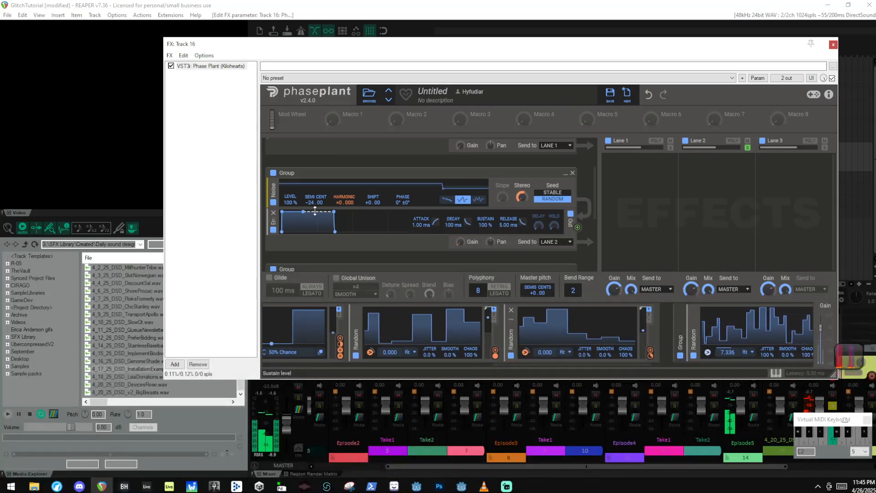
pyautogui.moveTo(310, 203); pyautogui.dragTo(309, 186)
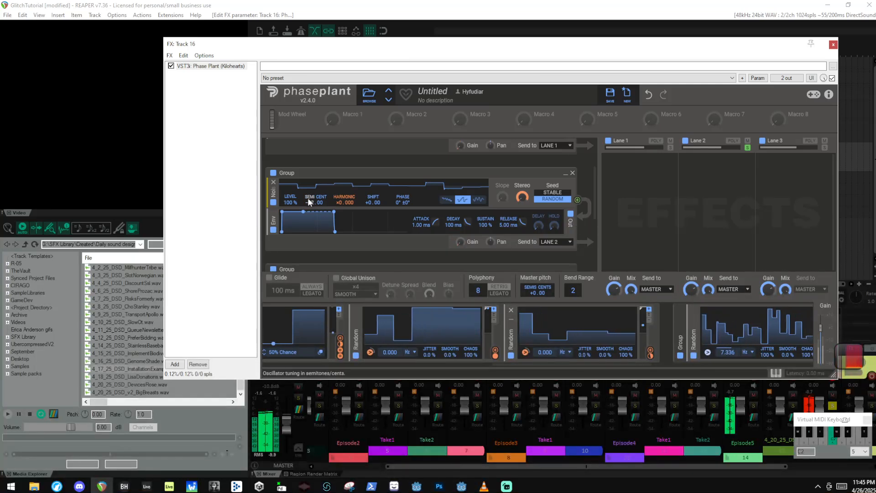
pyautogui.moveTo(309, 200); pyautogui.dragTo(308, 215)
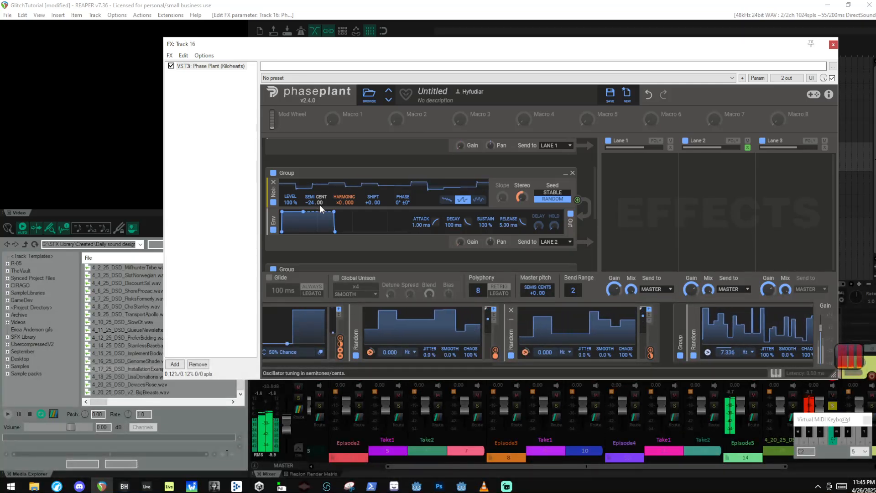
pyautogui.moveTo(320, 205)
pyautogui.mouseDown()
pyautogui.moveTo(319, 187)
pyautogui.moveTo(309, 191)
pyautogui.mouseUp()
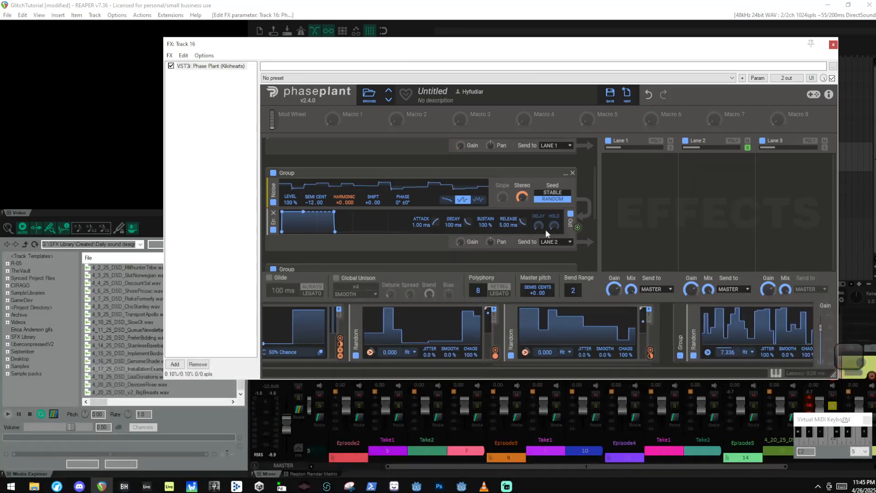
# Step: Solo Lane 3 and assign the first 0 Hz Random modulator of the last modulator group to the third noise's stereo
pyautogui.scroll(-2, 437, 235)
pyautogui.scroll(-1, 437, 235)
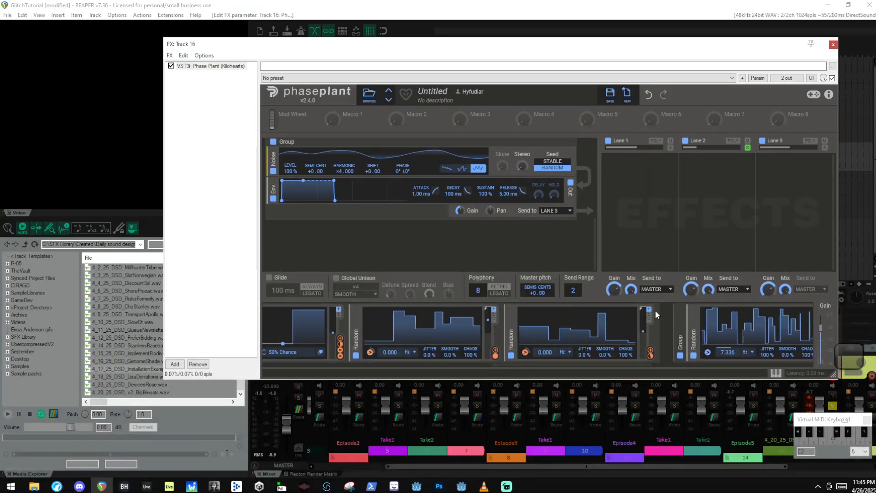
pyautogui.hscroll(1, 655, 310)
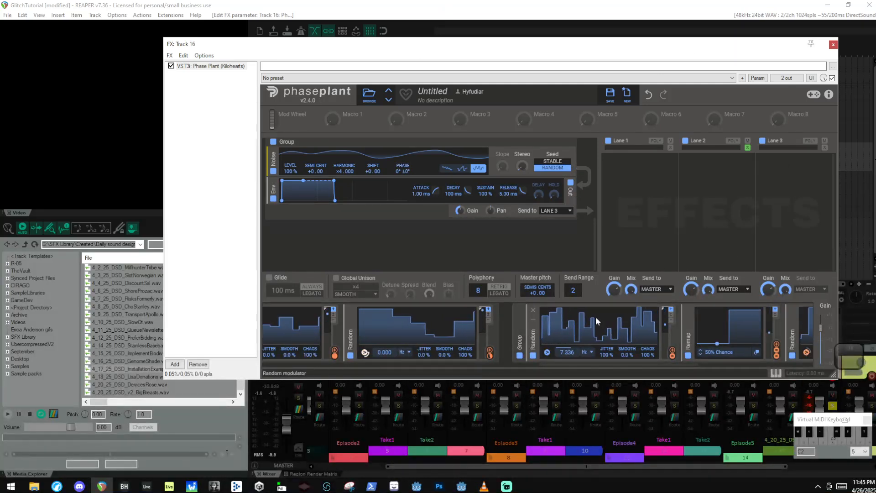
pyautogui.hscroll(2, 714, 338)
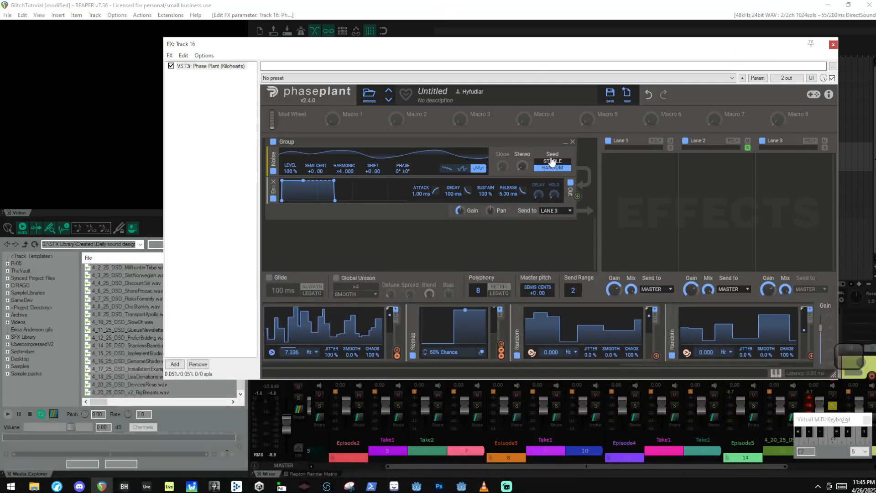
pyautogui.click(825, 147)
pyautogui.moveTo(657, 352); pyautogui.dragTo(614, 239)
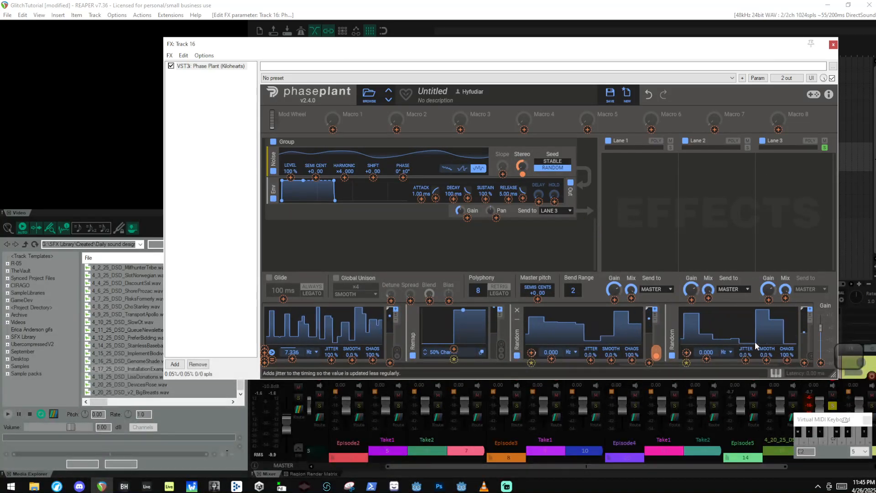
# Step: Set the third noise's semitone tuning to -24.00 and assign the last 0 Hz Random modulator to it with a depth of +84.00
pyautogui.scroll(-3, 754, 342)
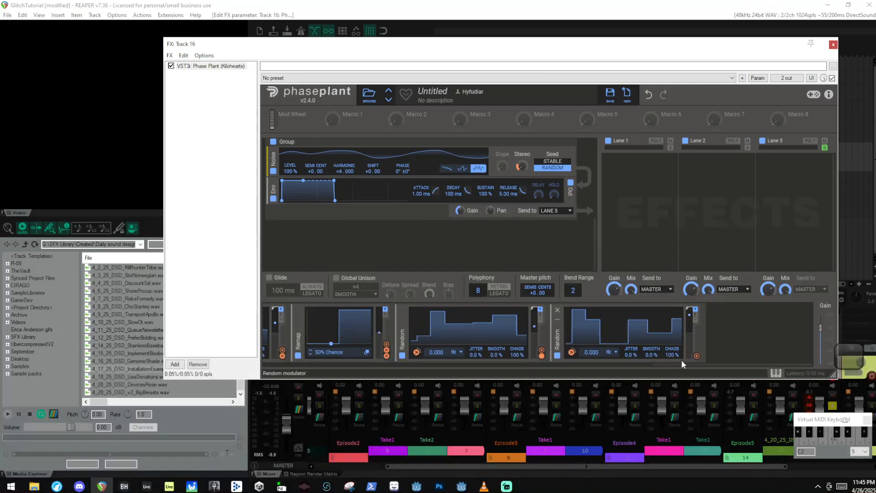
pyautogui.moveTo(696, 356); pyautogui.dragTo(316, 170)
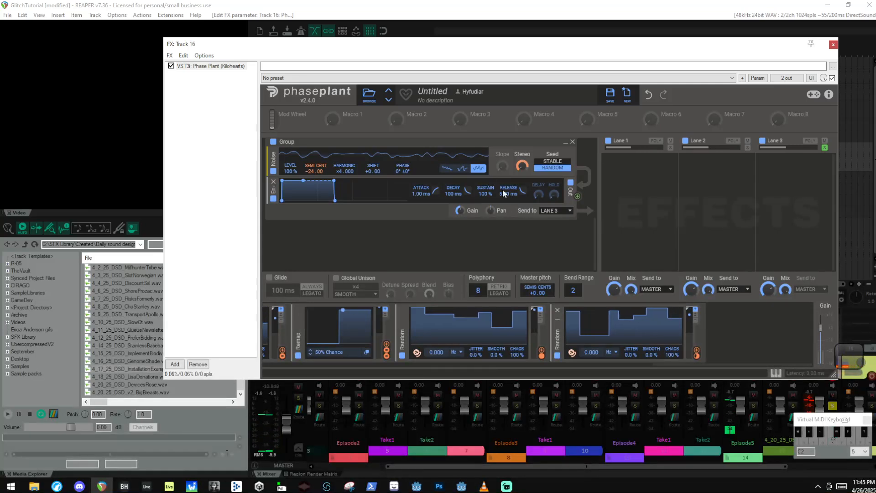
pyautogui.moveTo(316, 177)
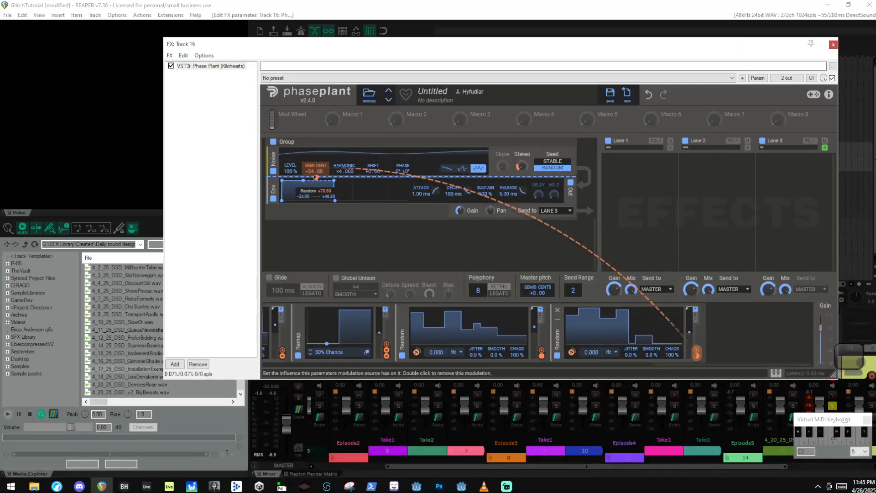
pyautogui.moveTo(315, 177); pyautogui.dragTo(316, 173)
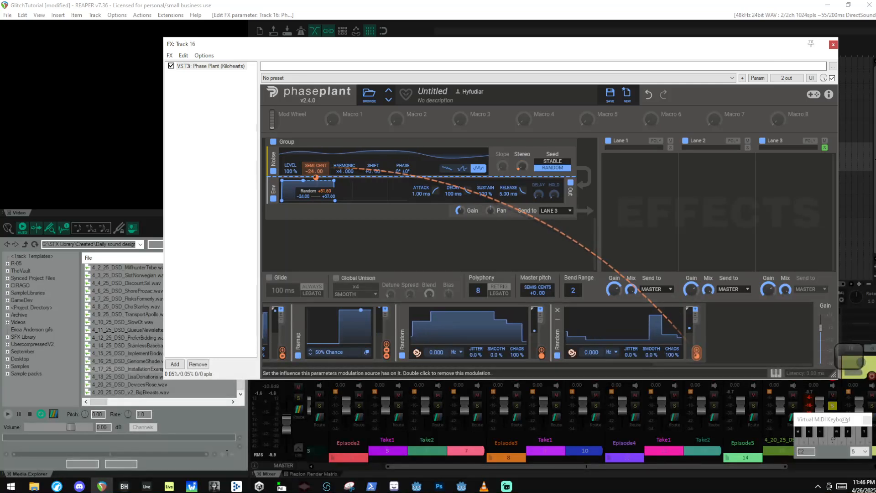
pyautogui.moveTo(315, 177); pyautogui.dragTo(316, 176)
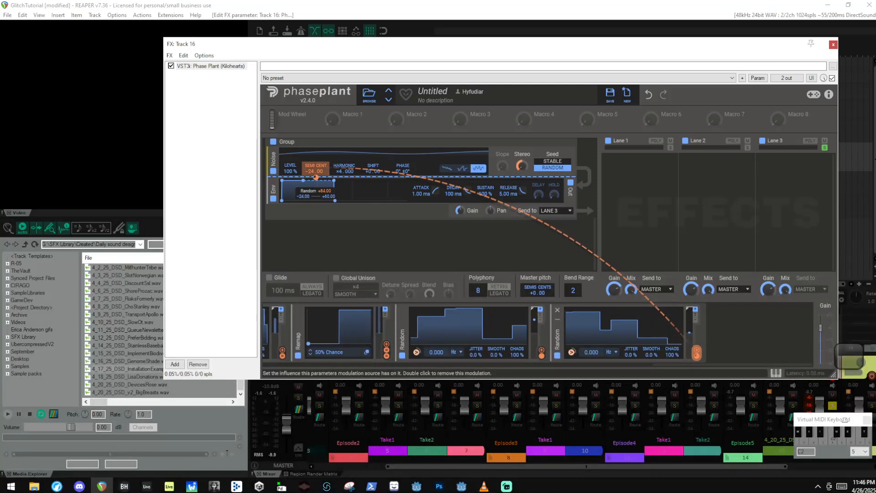
# Step: Audition the third noise and reduce the Random modulation of its semitone tuning so the range ends at +36.00
pyautogui.press('a')
pyautogui.click(406, 241)
pyautogui.click(416, 237)
pyautogui.press('a')
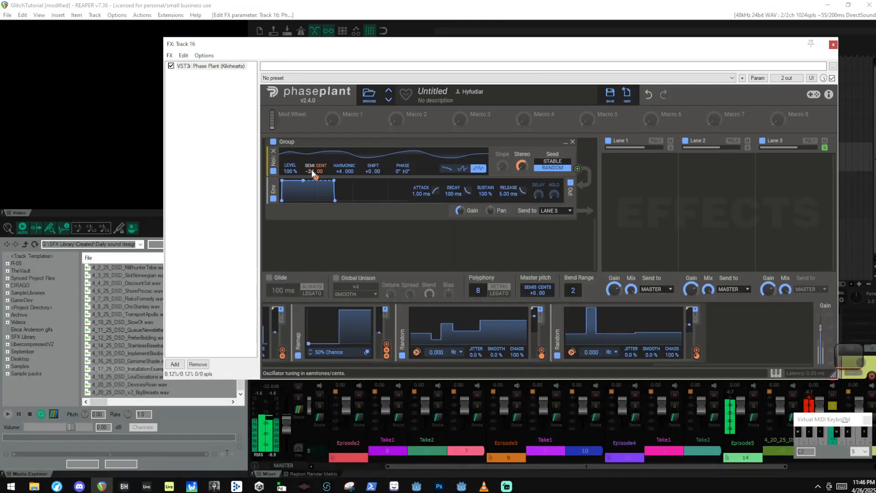
pyautogui.moveTo(313, 174); pyautogui.dragTo(317, 179)
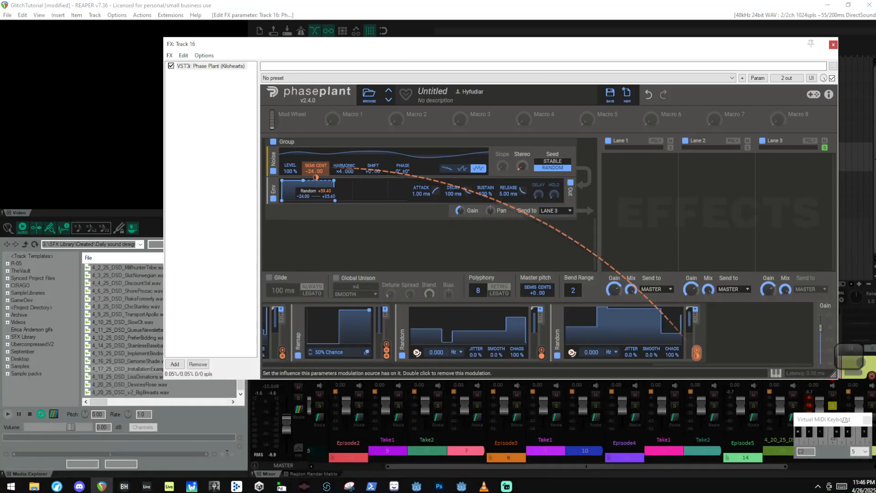
pyautogui.moveTo(315, 177); pyautogui.dragTo(316, 176)
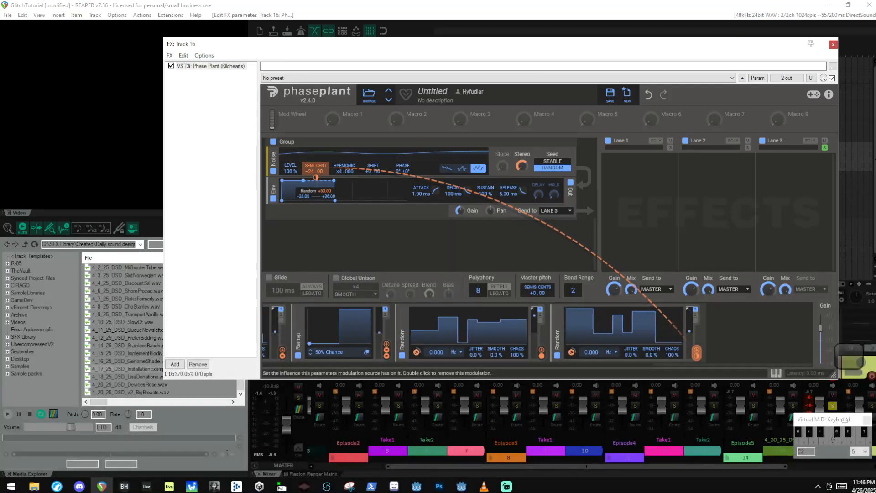
# Step: Turn off the solo on Lane 3 and audition all three noise lanes together
pyautogui.click(360, 223)
pyautogui.click(355, 212)
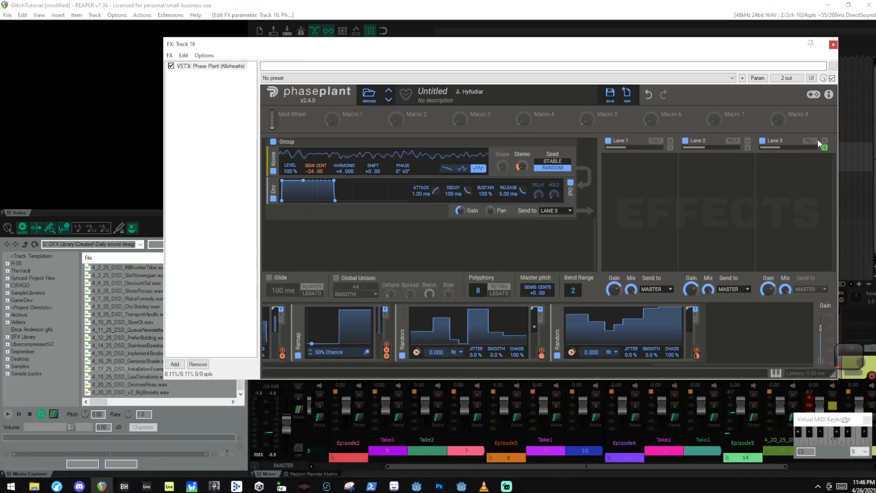
pyautogui.press('a')
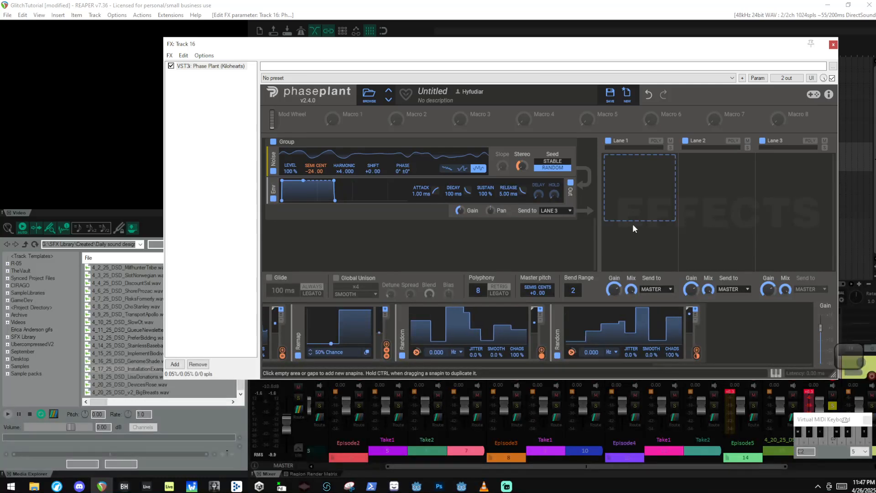
# Step: Add a 1.000 Hz Random modulator at the end of the modulator row and switch its output polarity
pyautogui.click(747, 347)
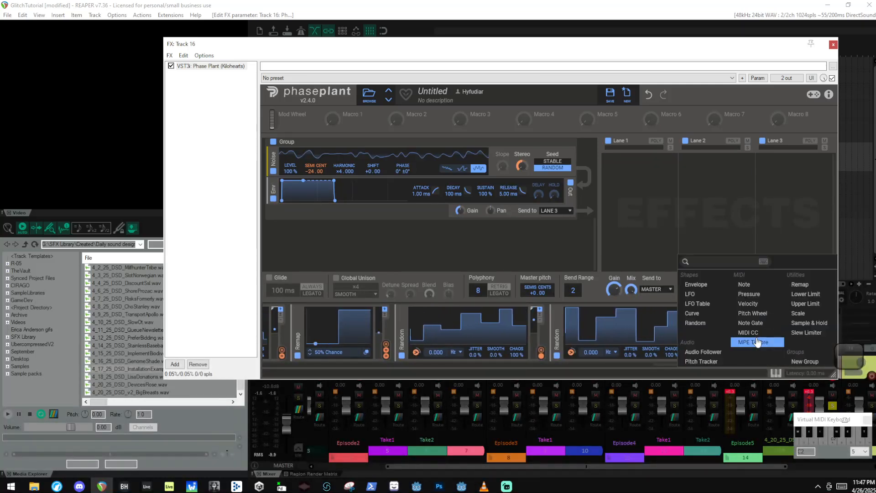
pyautogui.click(712, 318)
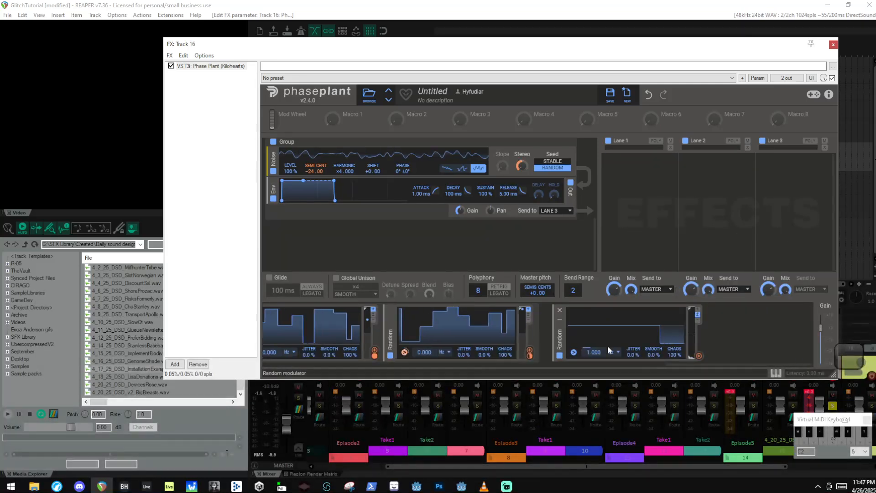
pyautogui.click(697, 310)
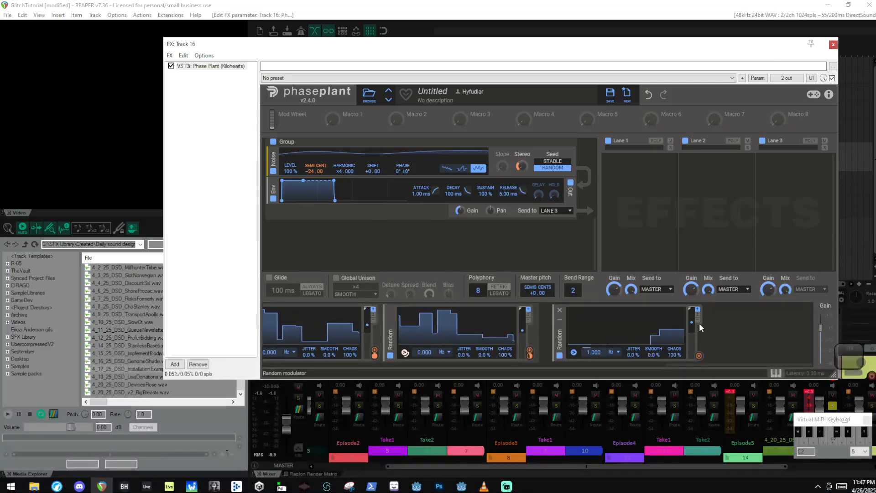
# Step: Add a Remap modulator fed by the new 1.000 Hz Random modulator and load the 25% Chance curve
pyautogui.click(748, 328)
pyautogui.click(781, 241)
pyautogui.click(739, 333)
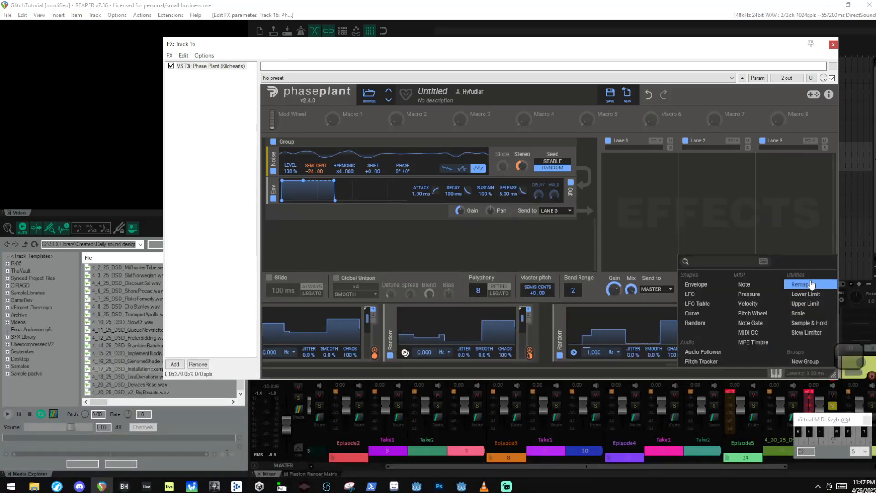
pyautogui.click(799, 284)
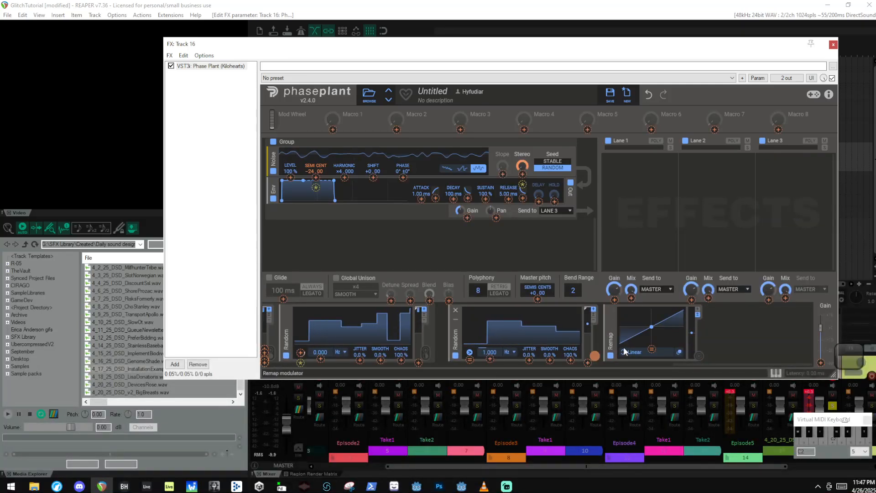
pyautogui.click(632, 352)
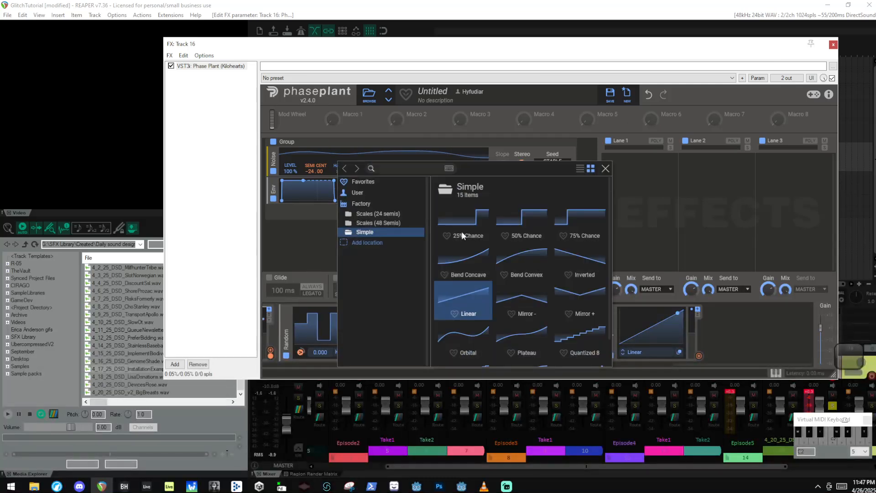
pyautogui.click(463, 215)
pyautogui.click(606, 168)
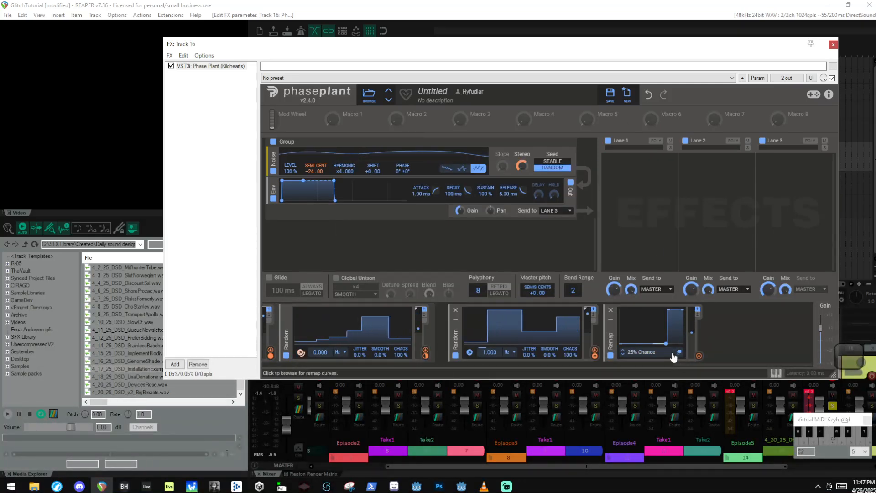
# Step: Set the Remap editor's horizontal grid to 6 divisions and duplicate the 25% Chance Remap twice
pyautogui.click(676, 345)
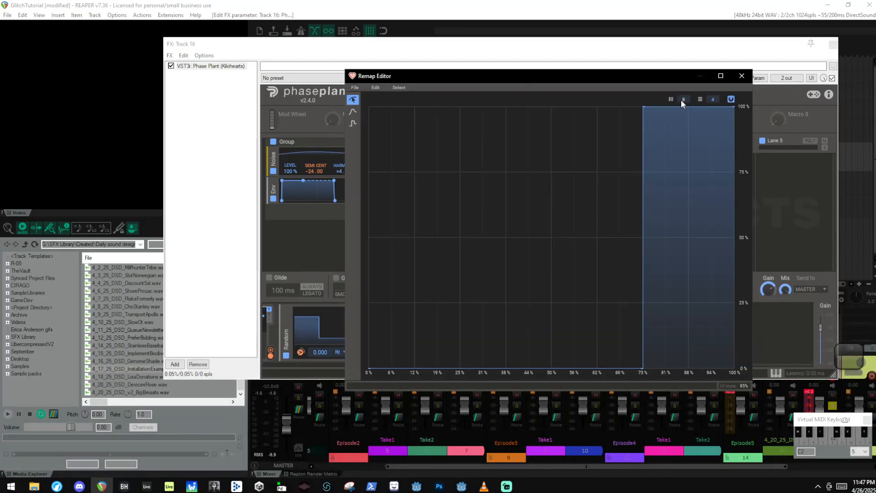
pyautogui.moveTo(682, 99); pyautogui.dragTo(682, 110)
pyautogui.click(740, 77)
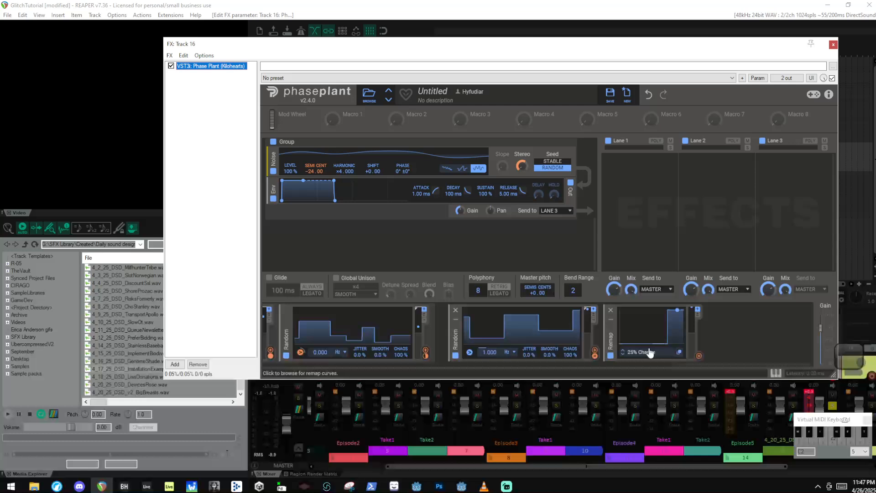
pyautogui.click(612, 337)
pyautogui.hotkey('ctrl', 'd')
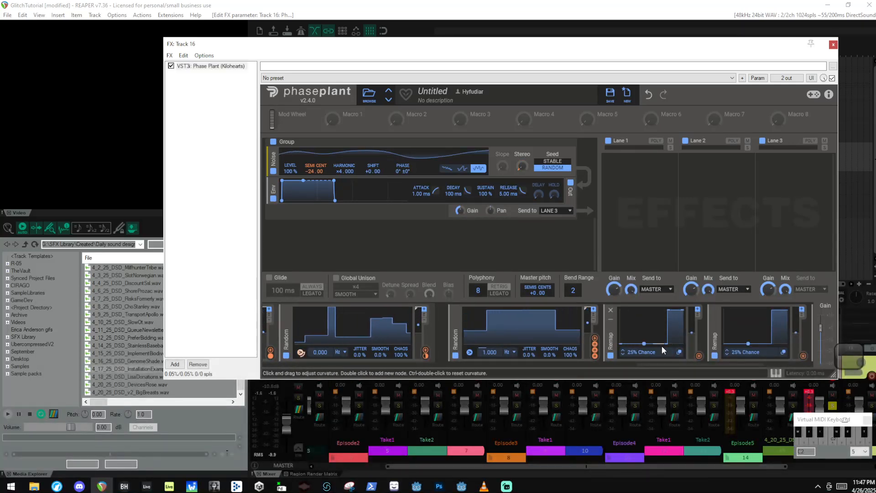
pyautogui.hotkey('ctrl', 'd')
# Step: Reshape the first 25% Chance Remap's curve to stay at 100% from 0% to 33% and at 0% beyond, using grid snapping
pyautogui.click(564, 352)
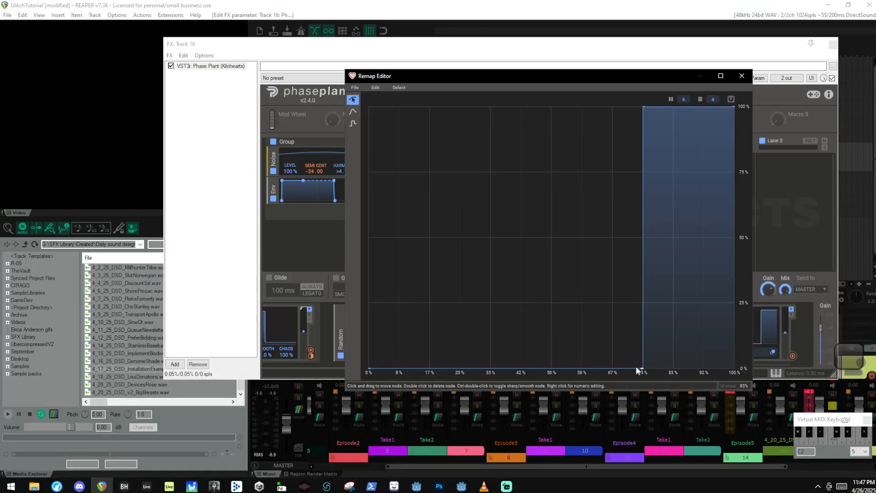
pyautogui.moveTo(636, 366); pyautogui.dragTo(608, 119)
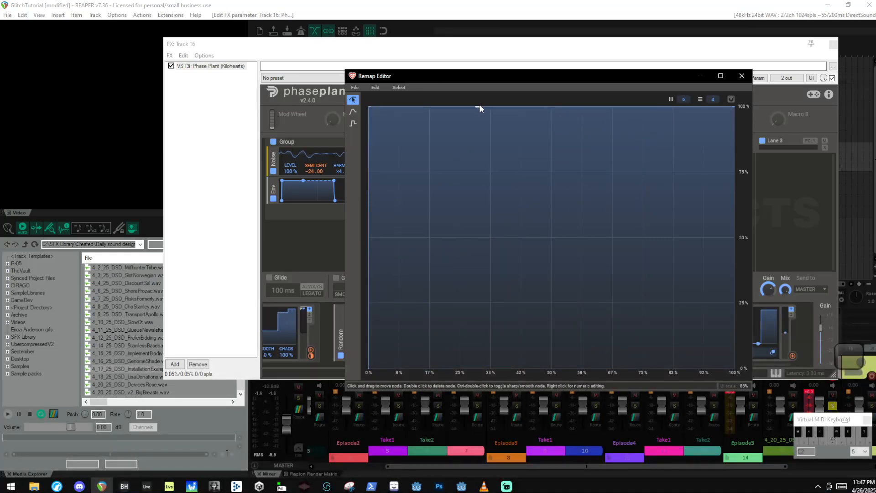
pyautogui.click(732, 100)
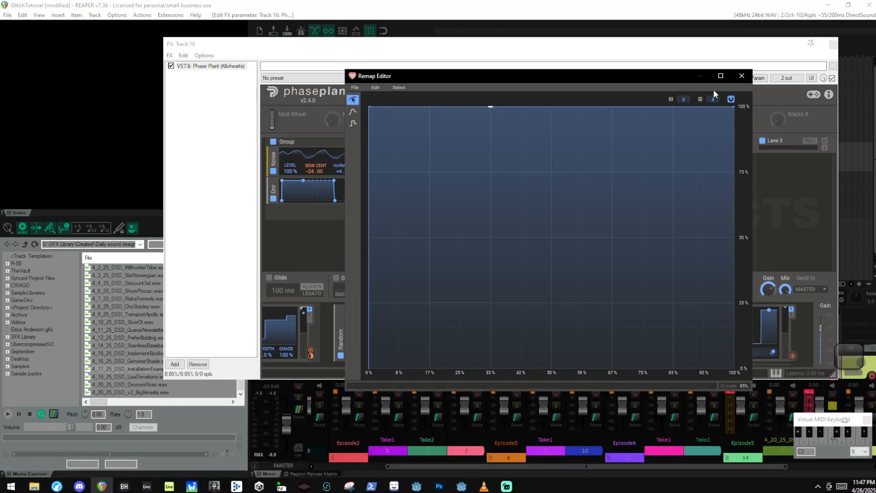
pyautogui.doubleClick(561, 108)
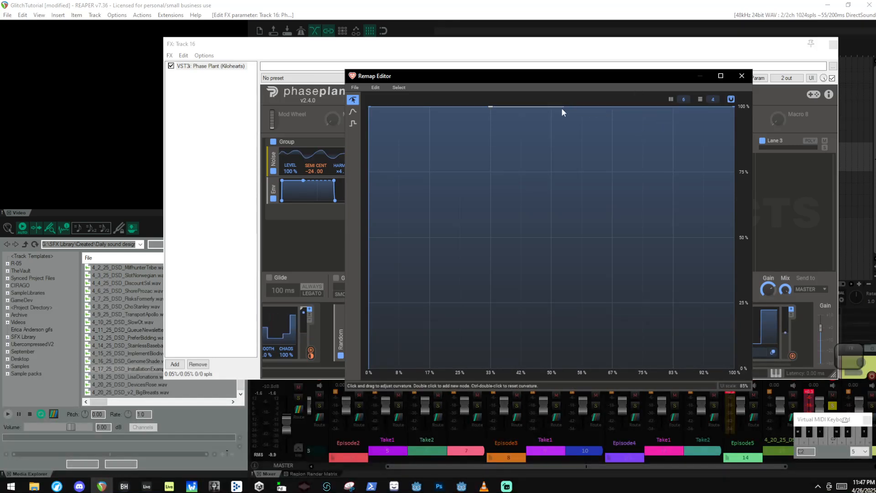
pyautogui.moveTo(561, 108); pyautogui.dragTo(492, 456)
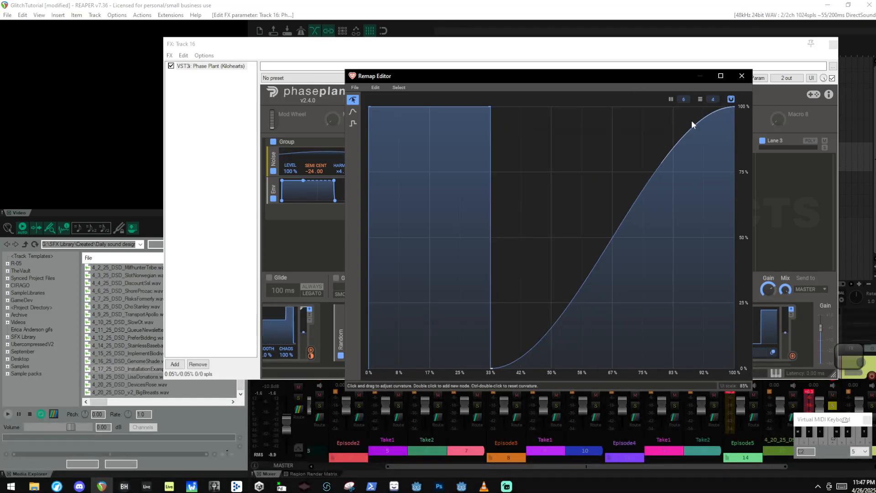
pyautogui.moveTo(710, 118); pyautogui.dragTo(660, 18)
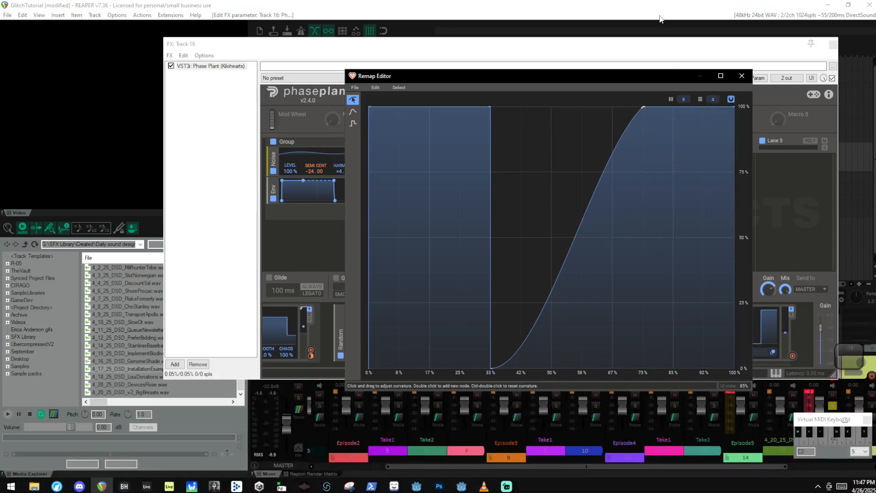
pyautogui.doubleClick(643, 107)
pyautogui.moveTo(724, 121); pyautogui.dragTo(725, 378)
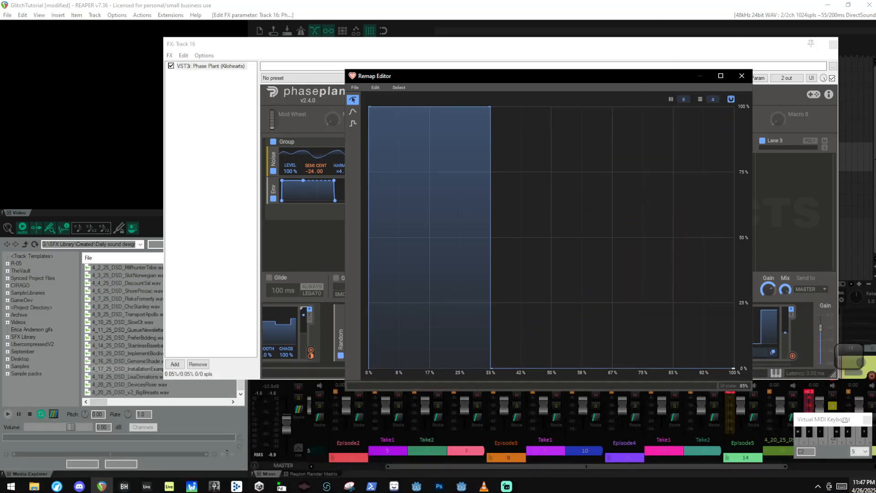
pyautogui.click(741, 76)
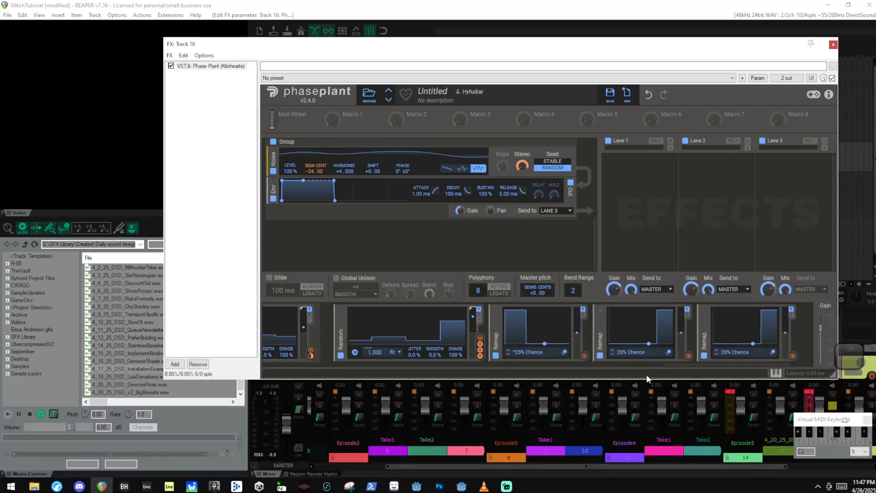
# Step: Reshape the second 25% Chance Remap's curve to sit at 100% only between 33% and 67%, and at 0% elsewhere
pyautogui.click(668, 352)
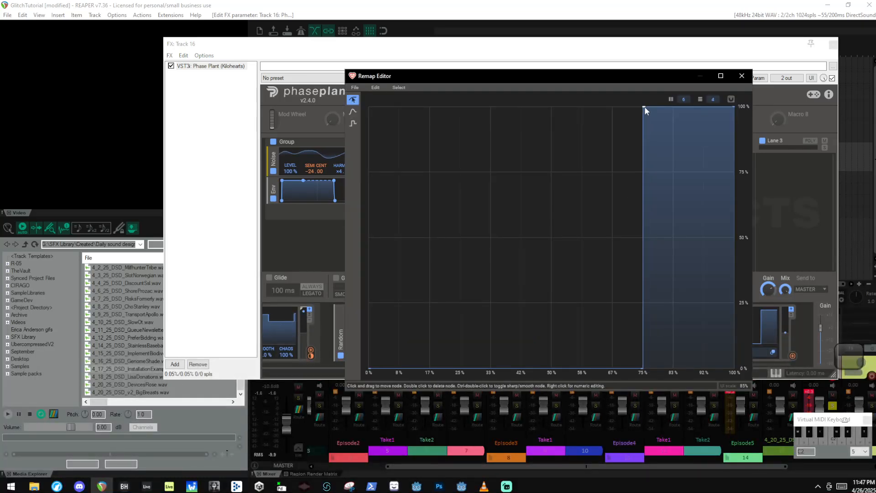
pyautogui.moveTo(642, 368); pyautogui.dragTo(490, 368)
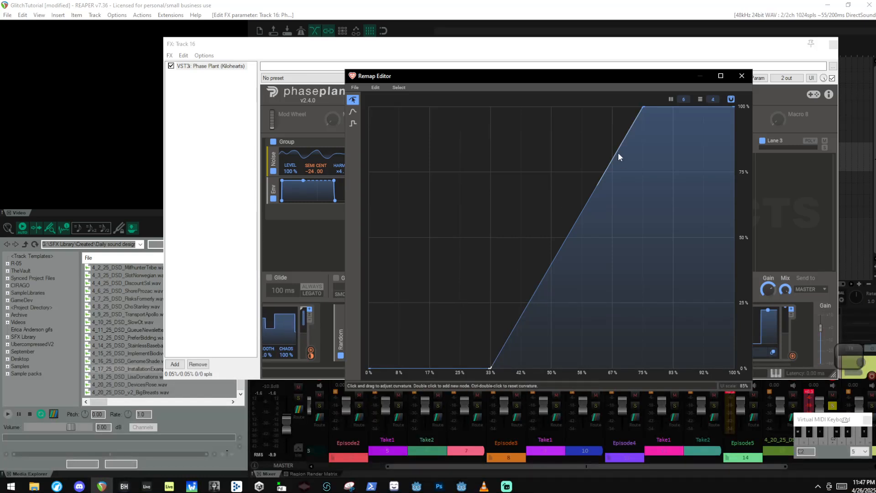
pyautogui.moveTo(646, 108); pyautogui.dragTo(495, 76)
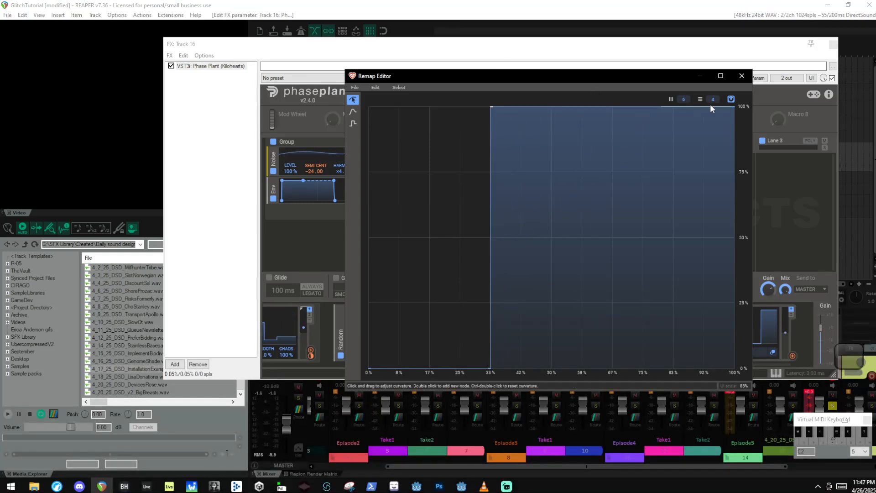
pyautogui.moveTo(733, 109); pyautogui.dragTo(537, 116)
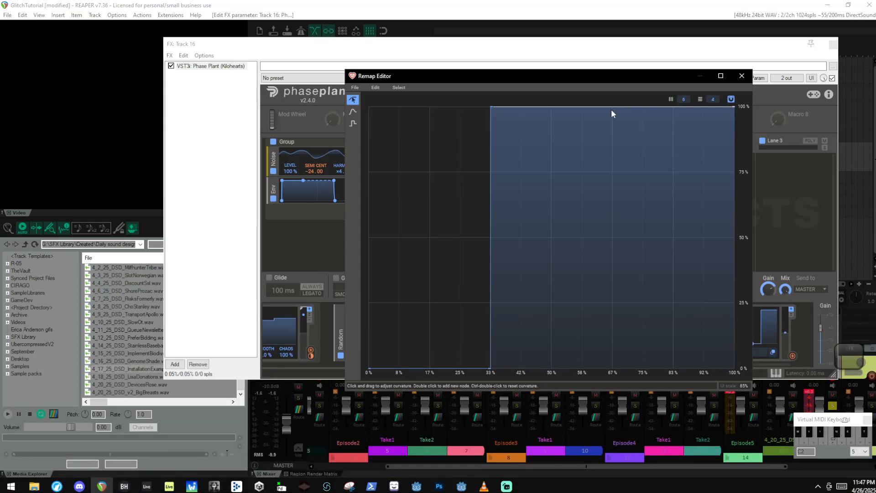
pyautogui.moveTo(673, 111); pyautogui.dragTo(614, 379)
pyautogui.moveTo(735, 123); pyautogui.dragTo(734, 368)
pyautogui.click(748, 79)
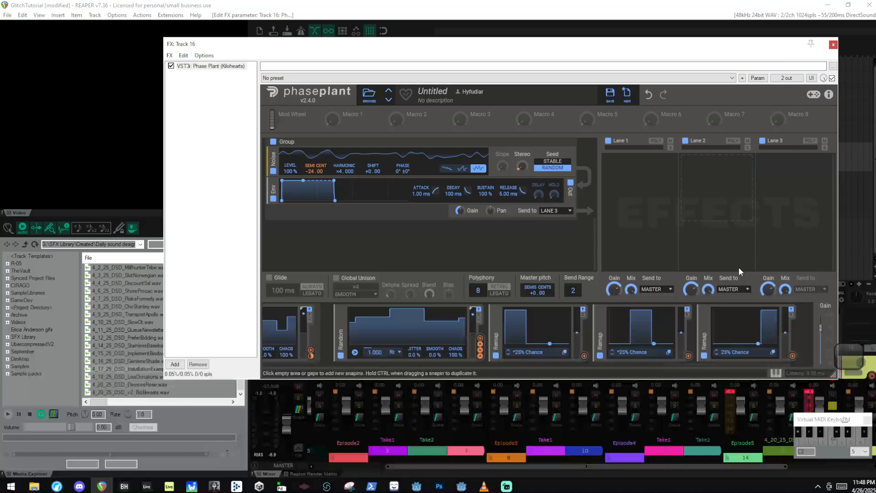
# Step: Reshape the third 25% Chance Remap's curve to stay at 0% up to 67% and at 100% from there on
pyautogui.click(772, 352)
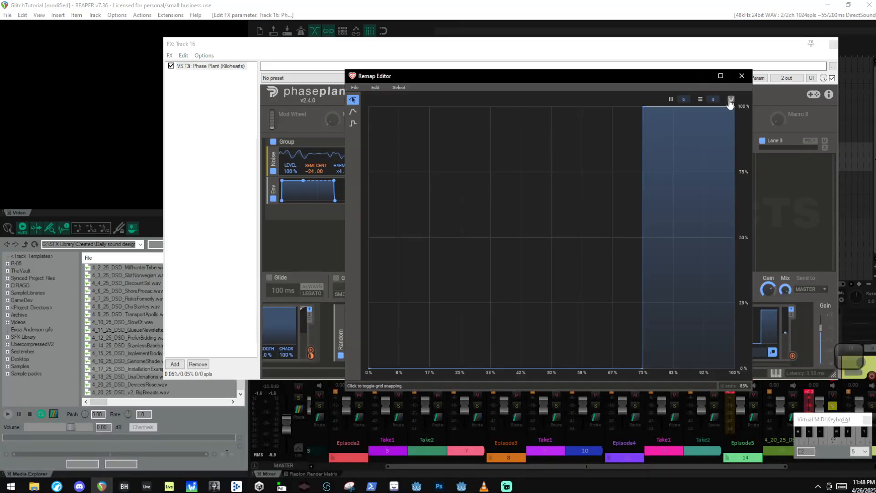
pyautogui.moveTo(644, 368); pyautogui.dragTo(618, 373)
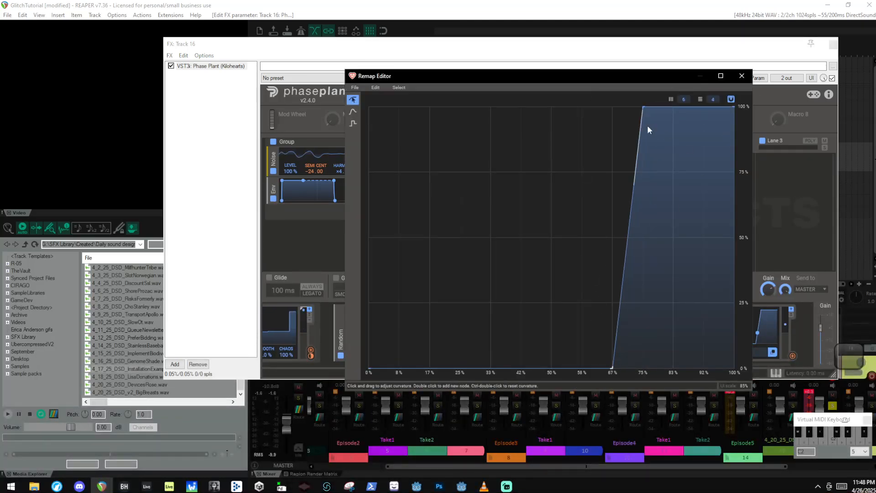
pyautogui.moveTo(643, 108); pyautogui.dragTo(572, 76)
pyautogui.click(741, 77)
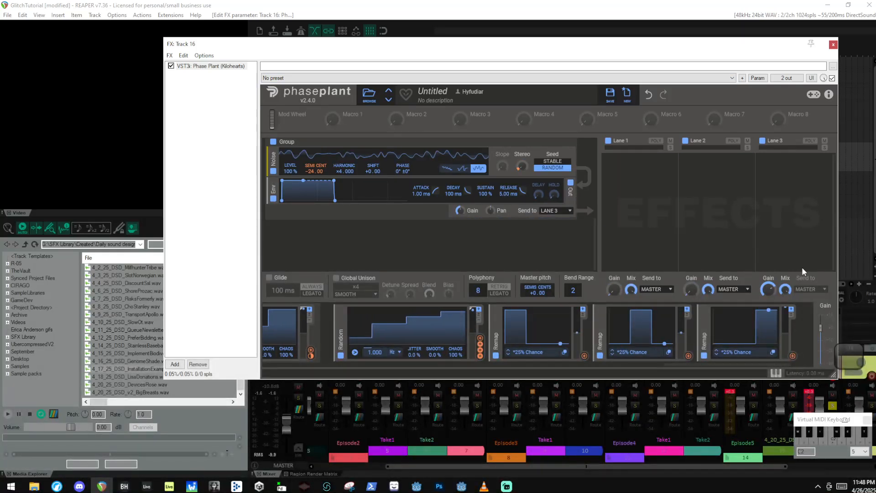
# Step: Route the three Remaps to the gains of Lanes 1, 2 and 3 respectively, and set their Random source to 4.454 Hz with 100% jitter
pyautogui.moveTo(584, 356); pyautogui.dragTo(613, 301)
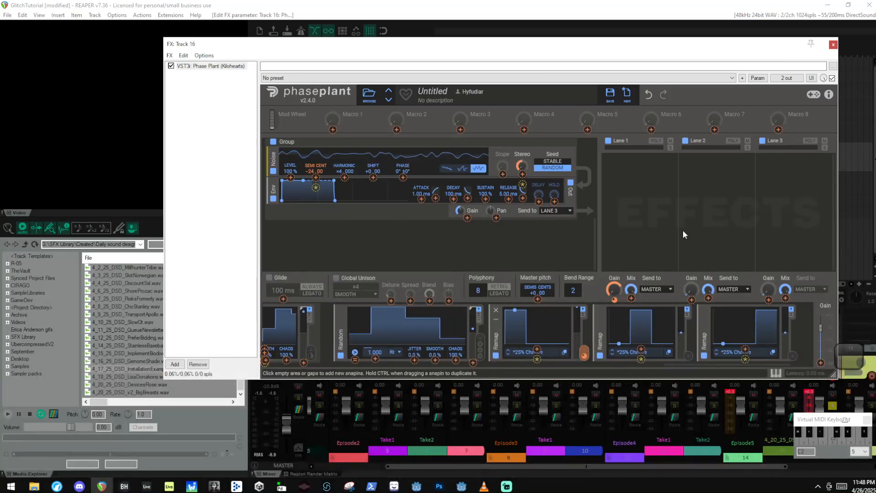
pyautogui.moveTo(689, 355); pyautogui.dragTo(692, 299)
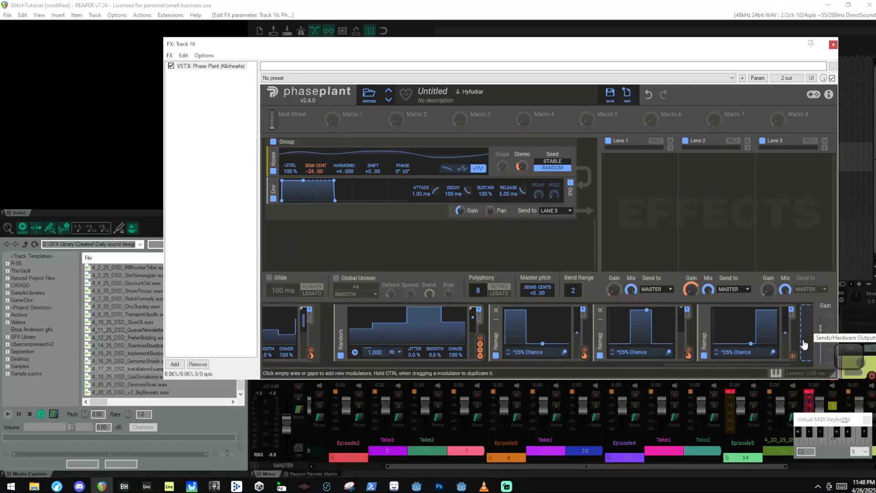
pyautogui.moveTo(792, 357); pyautogui.dragTo(770, 304)
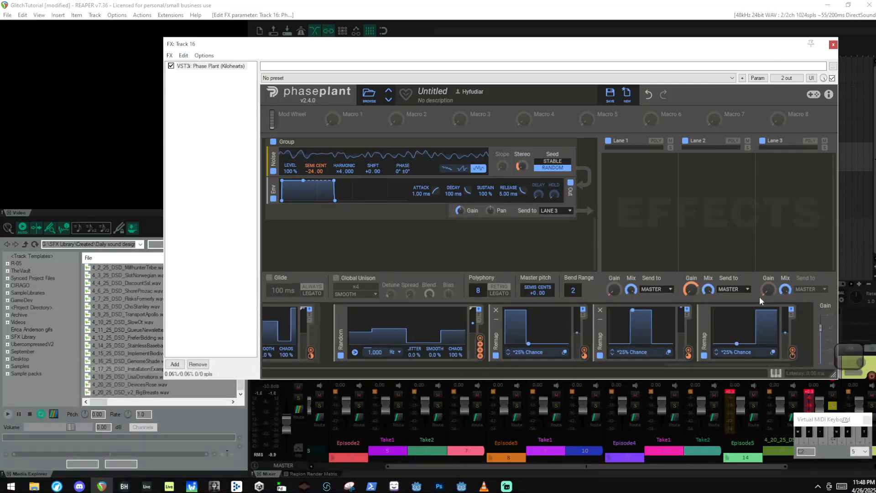
pyautogui.moveTo(770, 299)
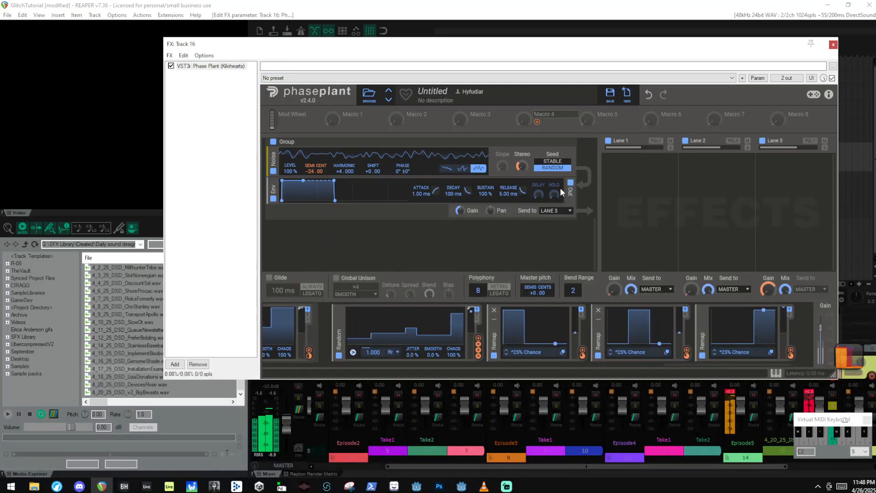
pyautogui.moveTo(411, 361); pyautogui.dragTo(364, 356)
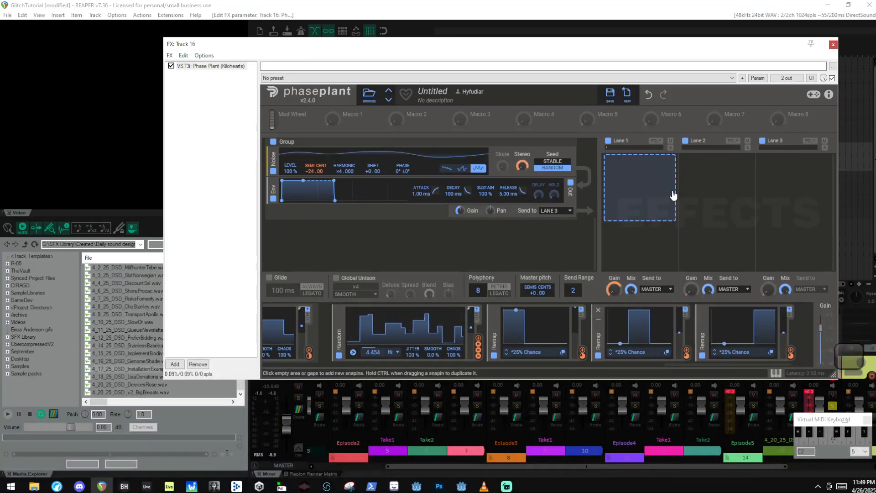
# Step: Add a Snap Heap effect to Lane 1 and open its editor
pyautogui.click(674, 195)
pyautogui.click(808, 319)
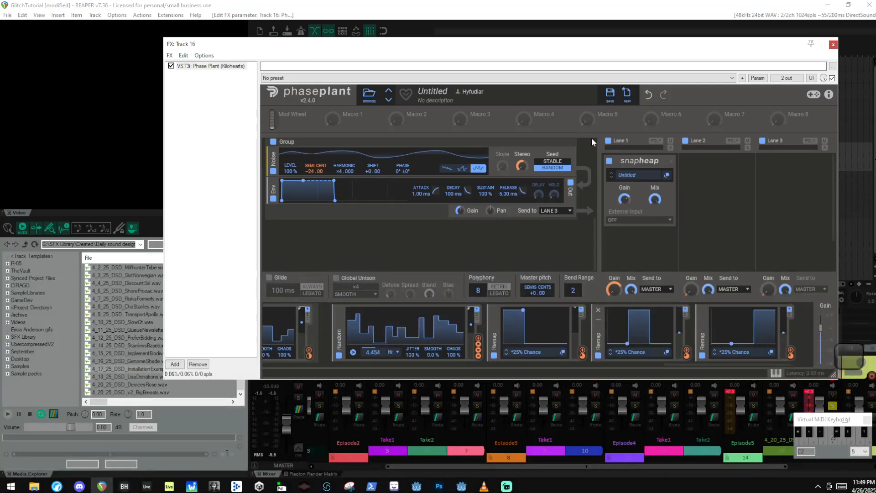
pyautogui.click(666, 175)
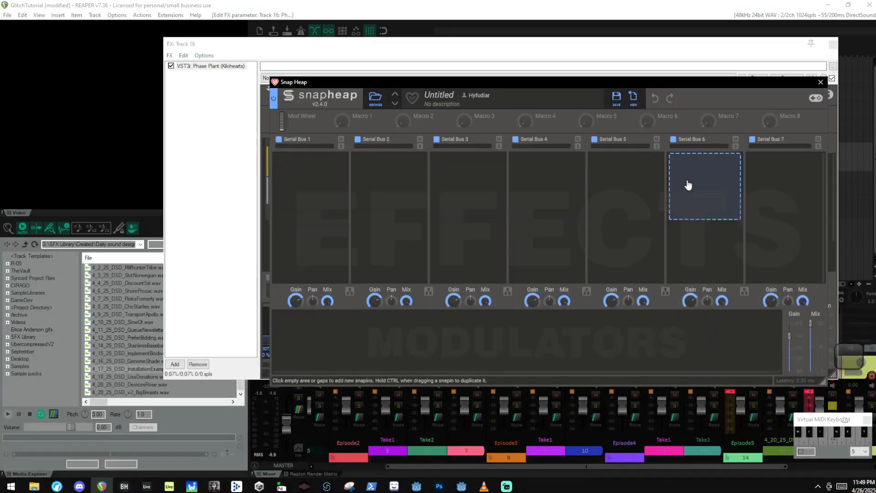
pyautogui.moveTo(491, 84); pyautogui.dragTo(474, 82)
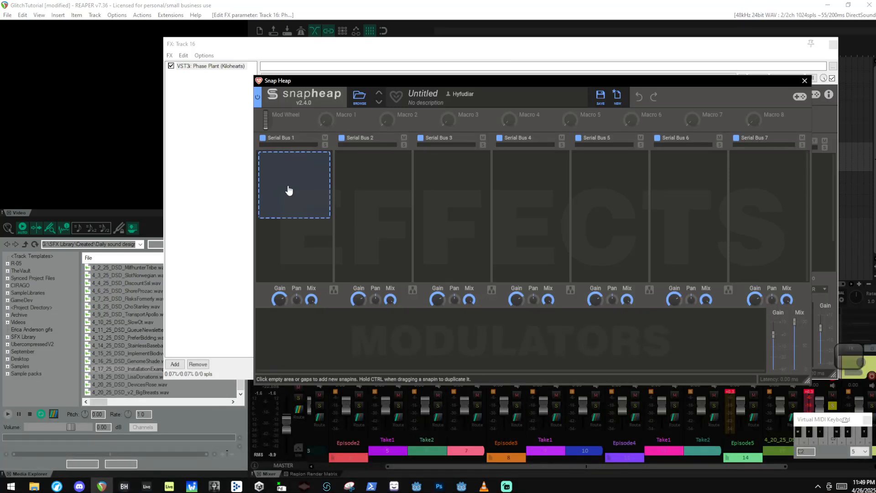
pyautogui.click(307, 190)
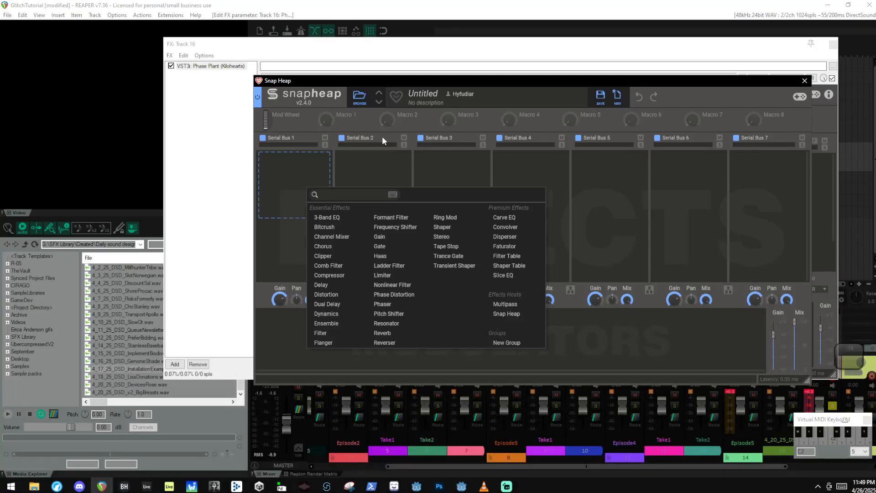
pyautogui.click(300, 155)
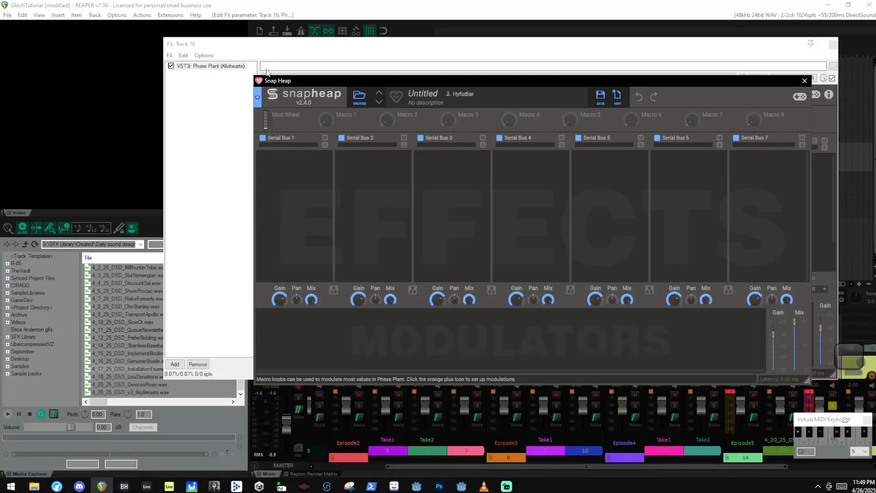
pyautogui.click(288, 191)
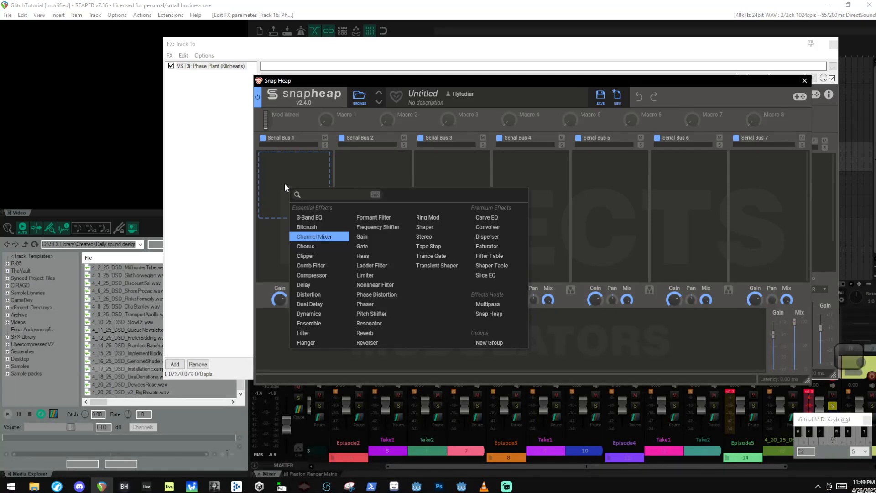
pyautogui.click(302, 160)
# Step: Add a Convolver to Serial Bus 1 of the Snap Heap and insert a Gain effect above it
pyautogui.click(296, 174)
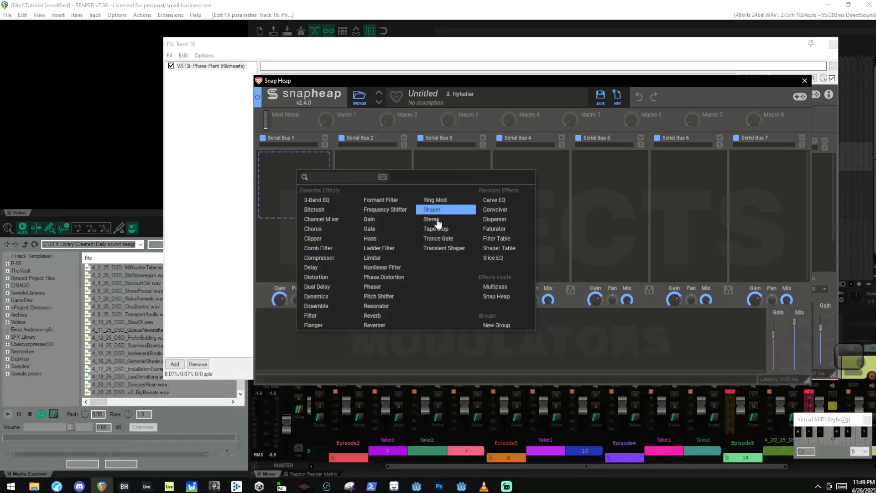
pyautogui.click(494, 215)
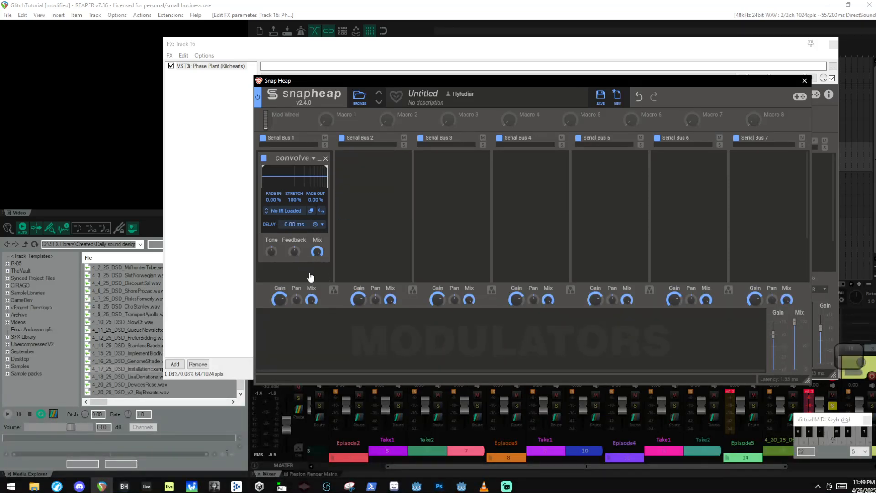
pyautogui.scroll(-2, 310, 277)
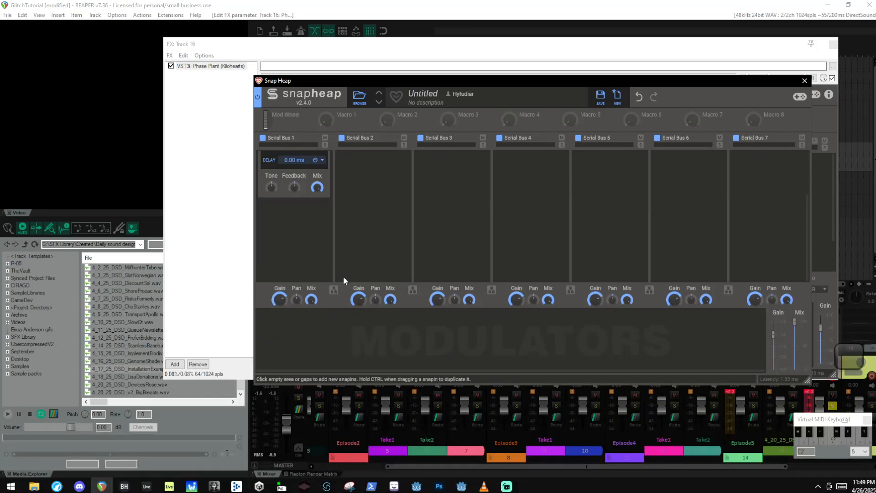
pyautogui.scroll(2, 326, 226)
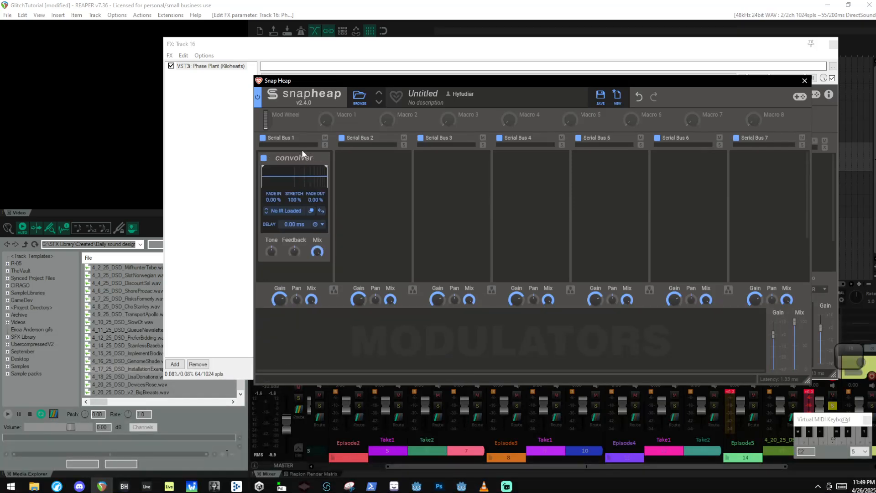
pyautogui.click(302, 152)
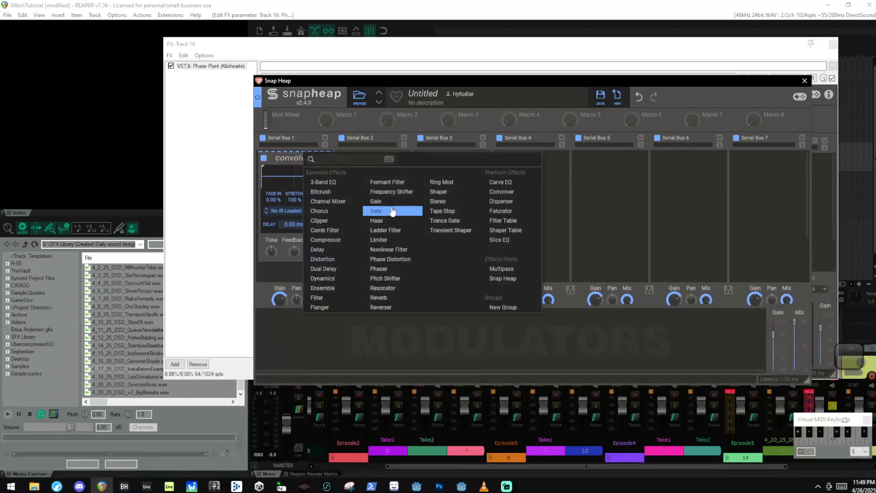
pyautogui.click(388, 201)
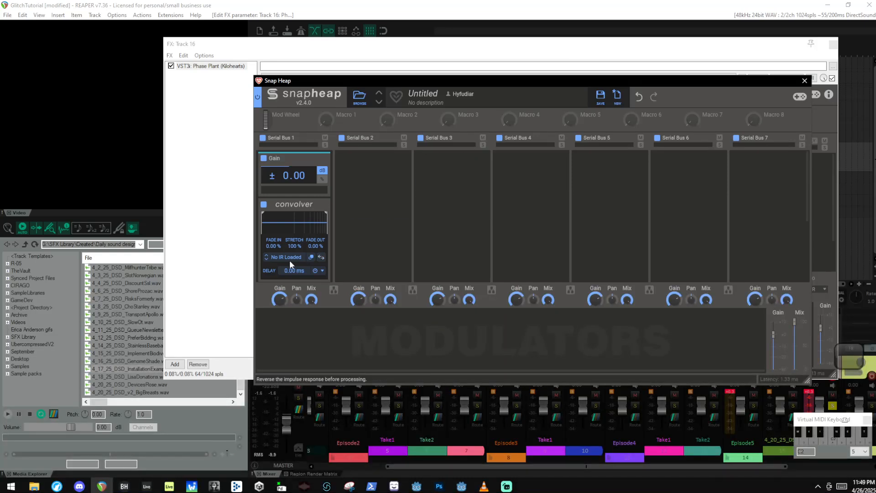
# Step: Add a Random modulator in the Snap Heap, switch its output polarity, and set it to 60.34 Hz with 100% jitter
pyautogui.scroll(-1, 275, 211)
pyautogui.click(315, 338)
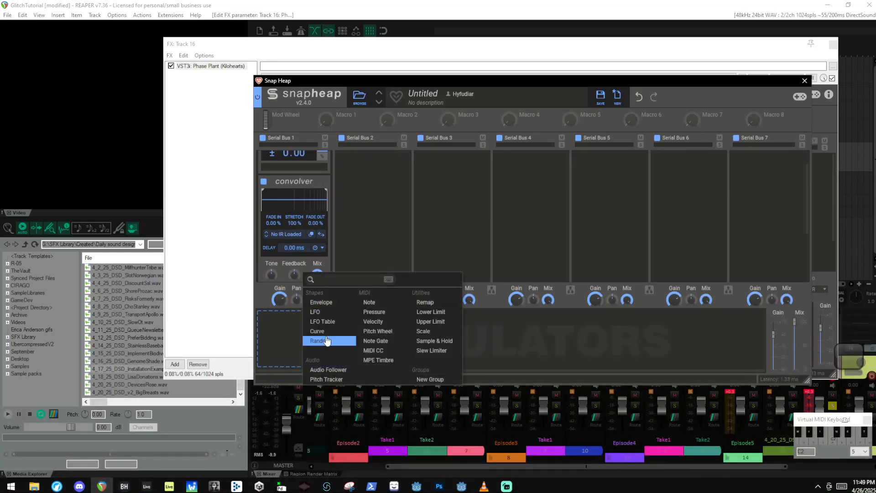
pyautogui.click(332, 337)
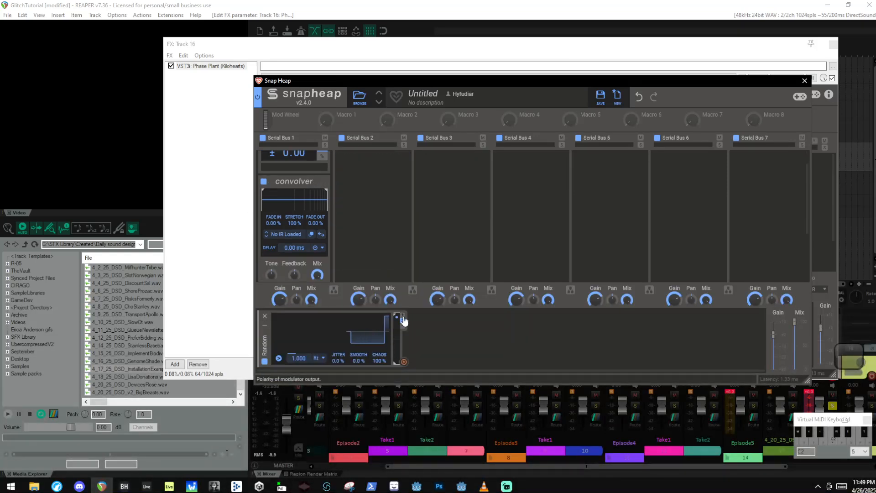
pyautogui.moveTo(299, 358); pyautogui.dragTo(298, 336)
pyautogui.moveTo(337, 361); pyautogui.dragTo(337, 316)
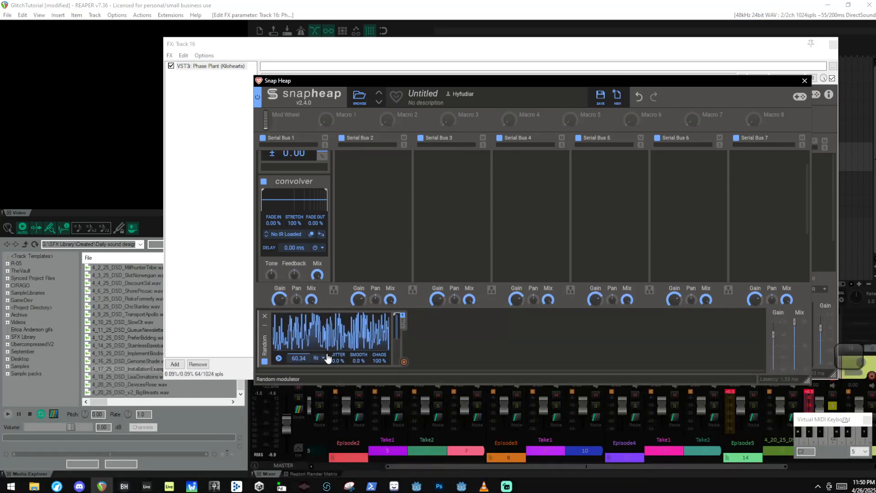
# Step: Add a Remap modulator fed by the Snap Heap's Random modulator, with a curve that jumps to 100% just above the minimum input
pyautogui.click(404, 362)
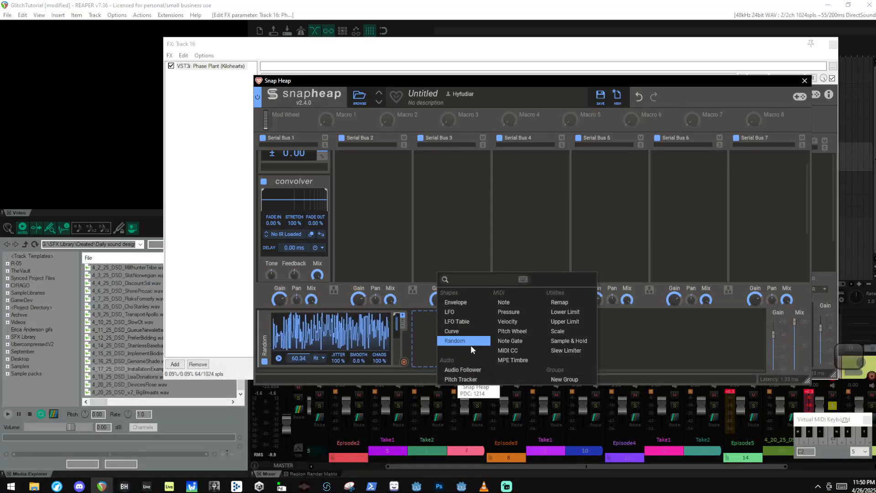
pyautogui.click(560, 280)
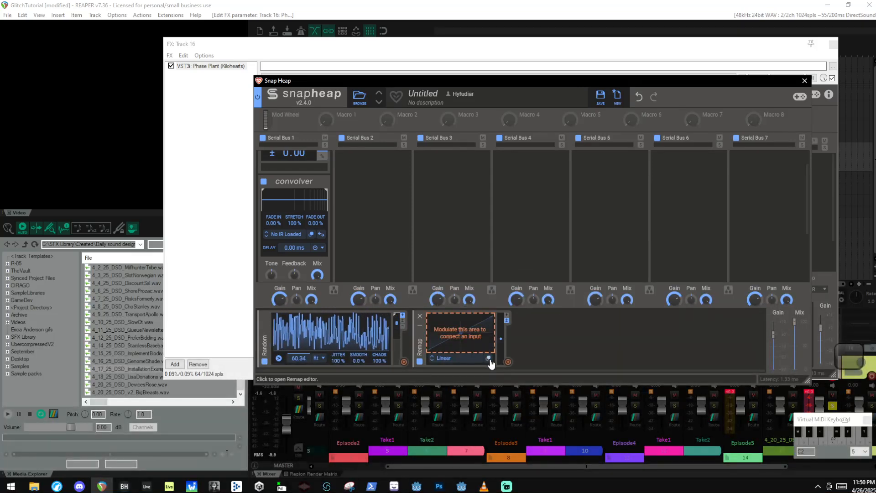
pyautogui.click(488, 358)
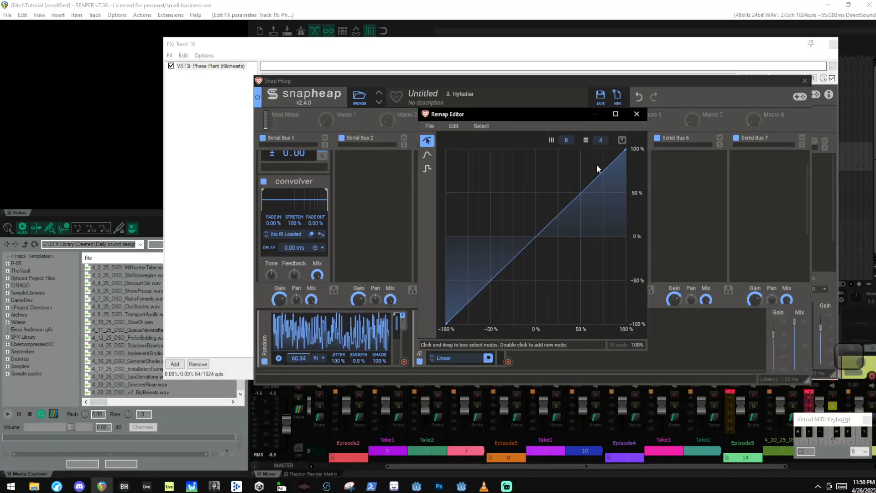
pyautogui.doubleClick(527, 253)
pyautogui.moveTo(527, 252); pyautogui.dragTo(456, 135)
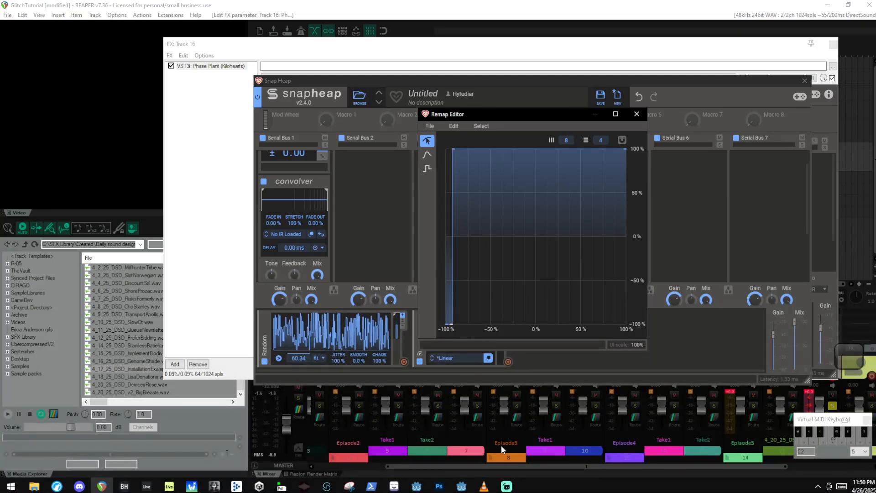
pyautogui.click(636, 114)
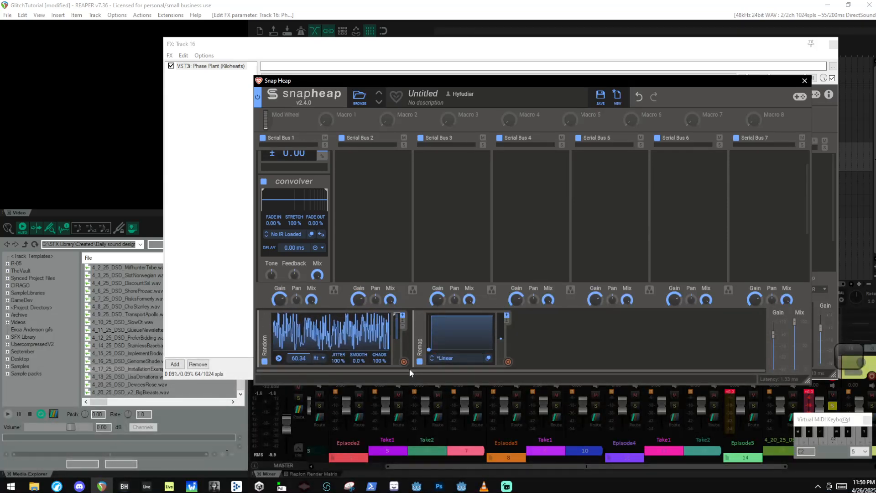
pyautogui.moveTo(404, 362); pyautogui.dragTo(462, 354)
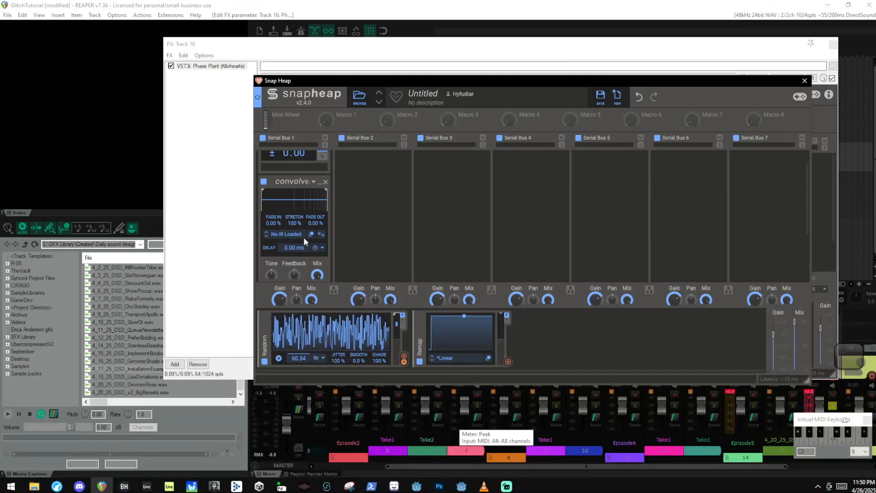
pyautogui.scroll(1, 336, 202)
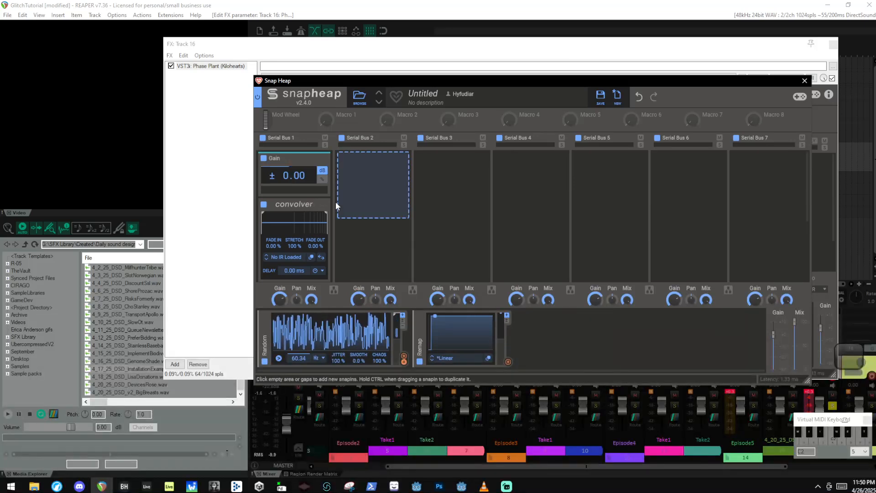
# Step: Switch the Gain effect to percent and let the Remap modulate it downward from 100% to 0%
pyautogui.click(321, 178)
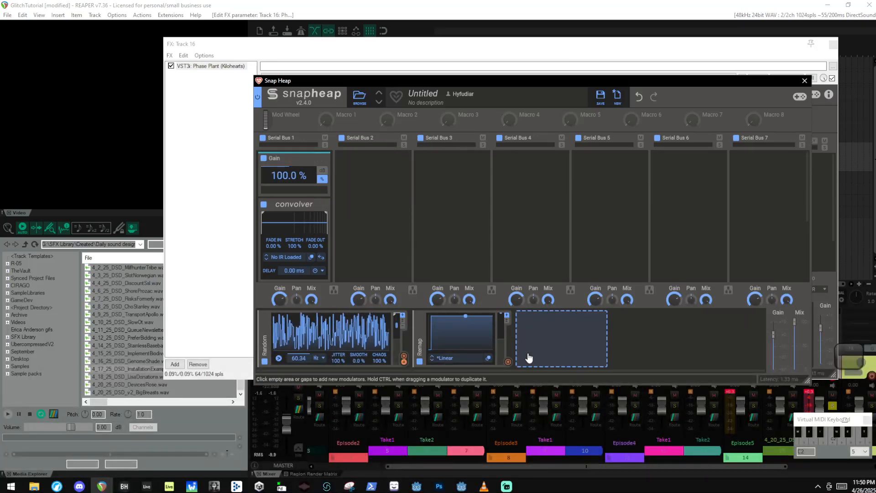
pyautogui.click(507, 363)
pyautogui.moveTo(290, 185); pyautogui.dragTo(290, 225)
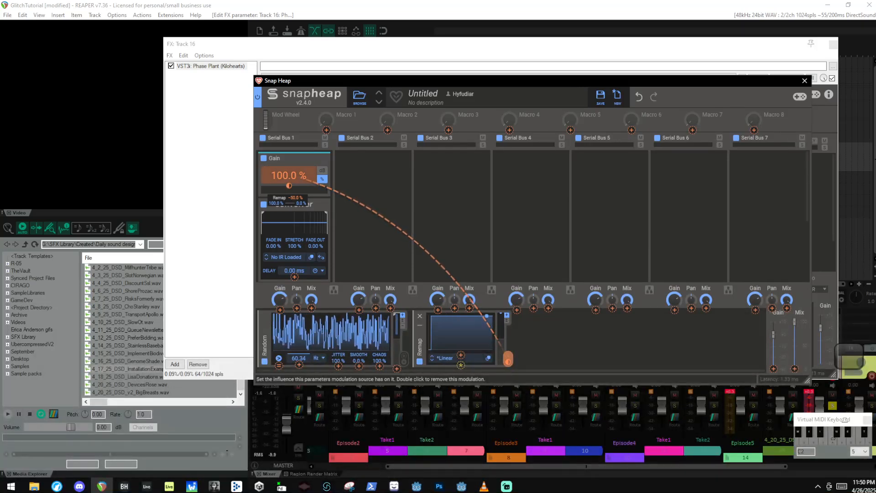
# Step: Modulate the Convolver's Mix and Feedback with the Remap modulator
pyautogui.scroll(-3, 401, 191)
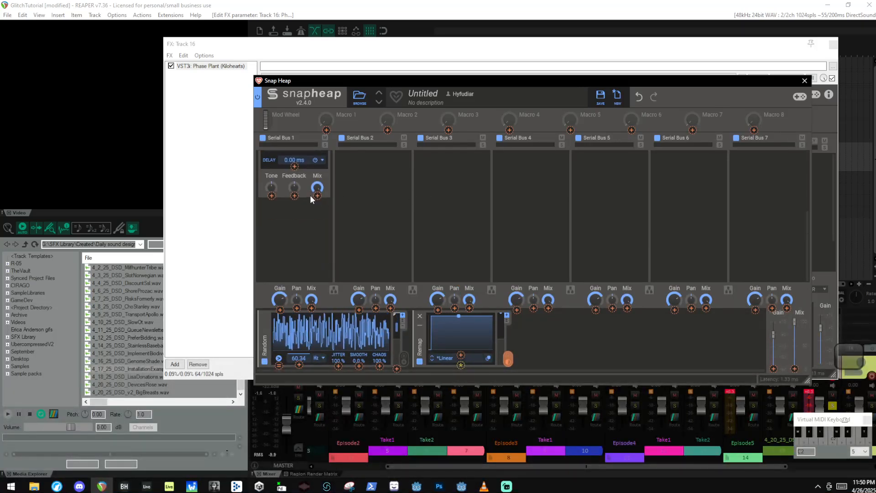
pyautogui.moveTo(317, 197); pyautogui.dragTo(317, 196)
pyautogui.scroll(2, 274, 184)
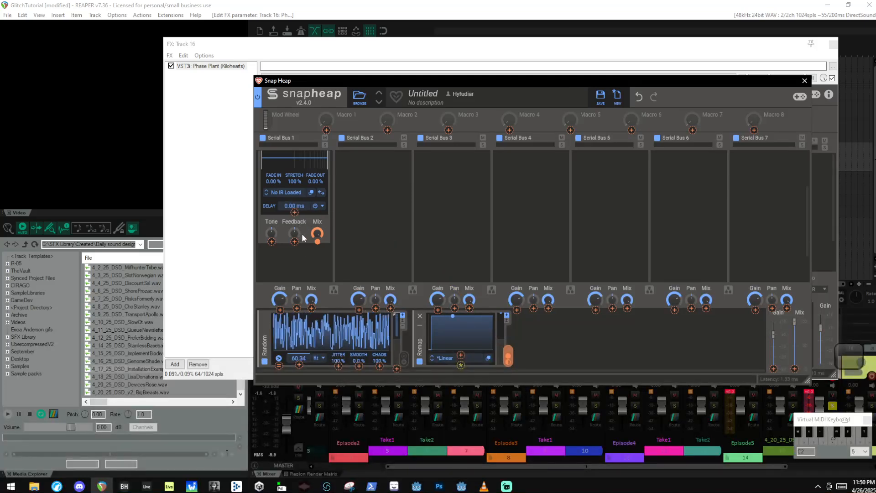
pyautogui.moveTo(318, 241); pyautogui.dragTo(317, 236)
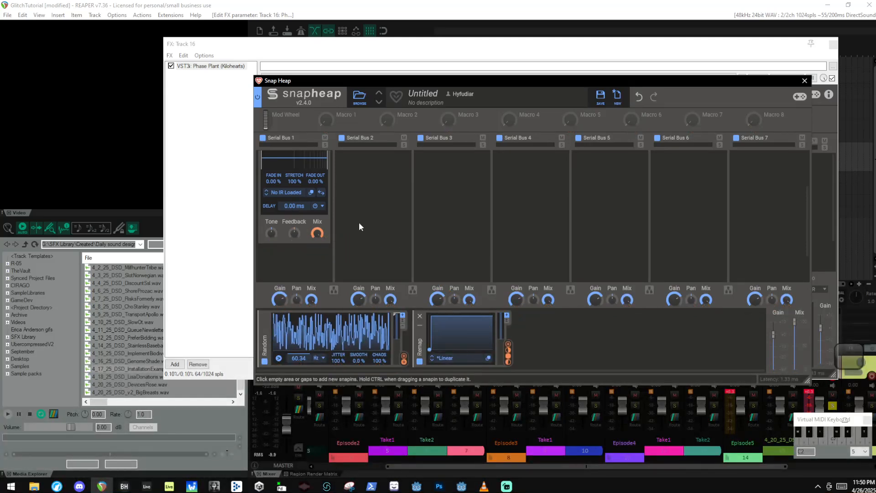
# Step: Add a second Random modulator, set to 0.000 Hz and triggered by the Remap, to modulate the Convolver's Delay
pyautogui.click(592, 333)
pyautogui.click(603, 332)
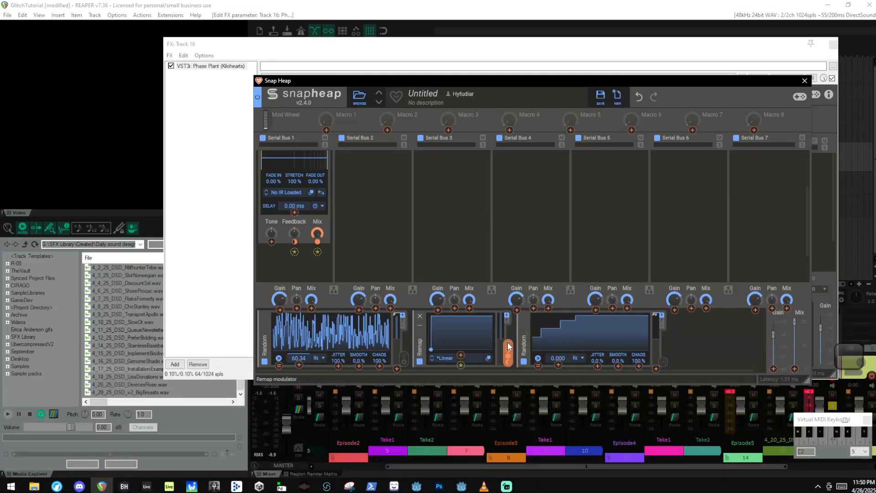
pyautogui.moveTo(507, 352); pyautogui.dragTo(556, 361)
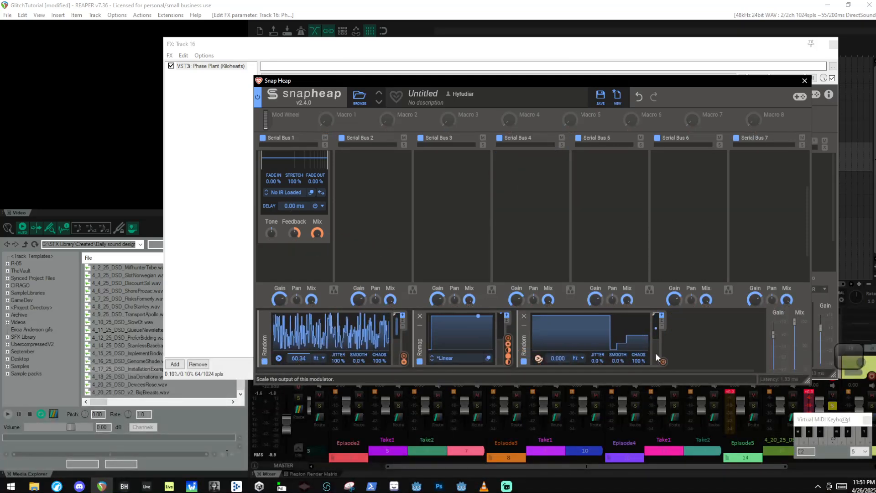
pyautogui.moveTo(663, 361); pyautogui.dragTo(295, 176)
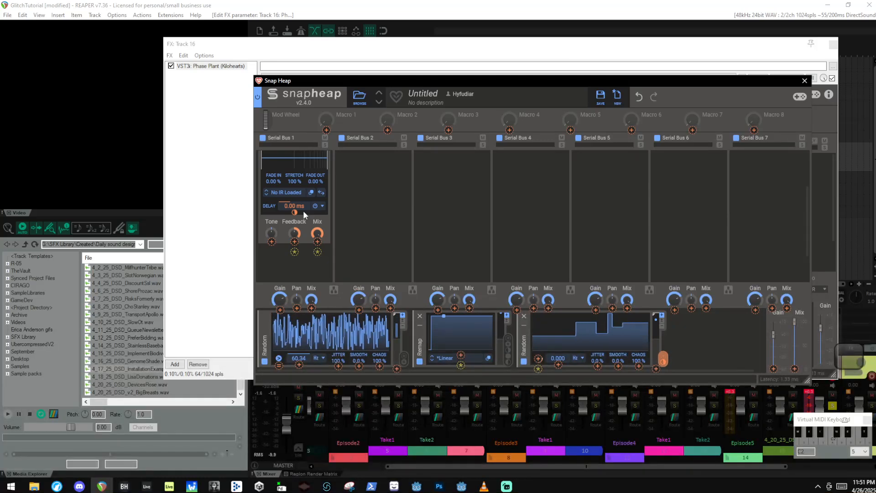
pyautogui.moveTo(292, 212); pyautogui.dragTo(293, 200)
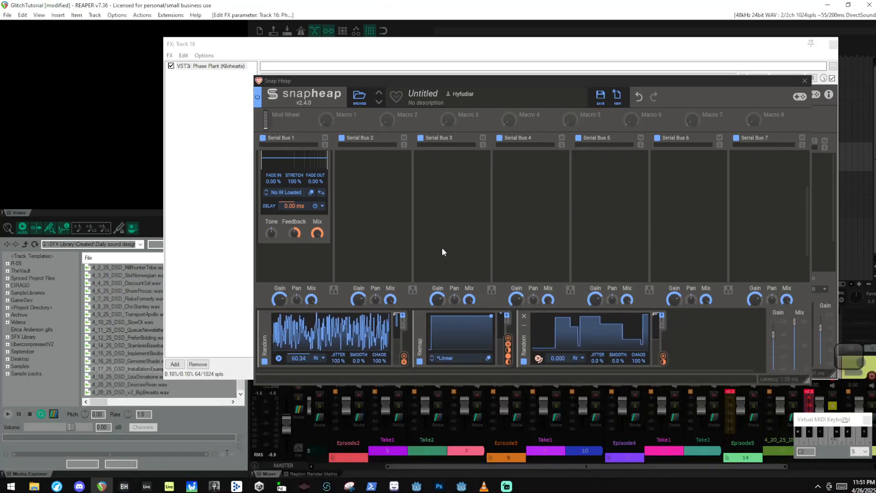
# Step: Close the Snap Heap editor and duplicate the Lane 1 Snap Heap onto Lanes 2 and 3
pyautogui.scroll(1, 279, 187)
pyautogui.moveTo(317, 255); pyautogui.dragTo(320, 279)
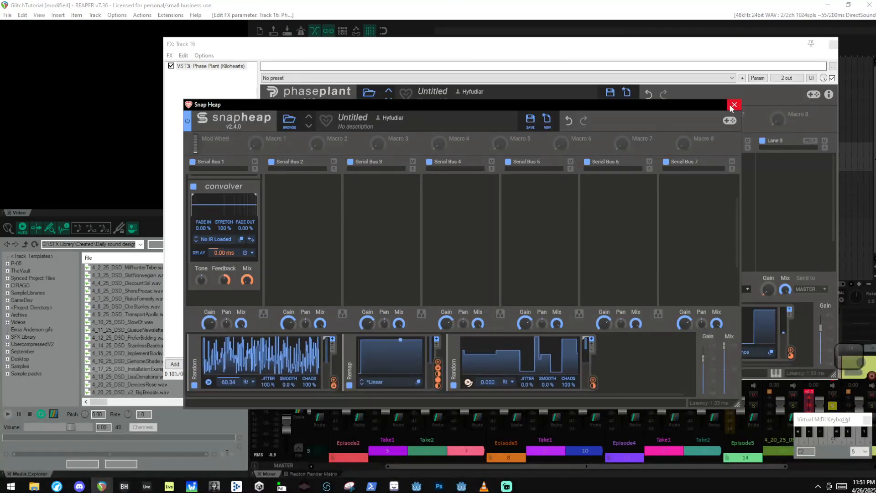
pyautogui.click(732, 103)
pyautogui.moveTo(627, 161); pyautogui.dragTo(776, 175)
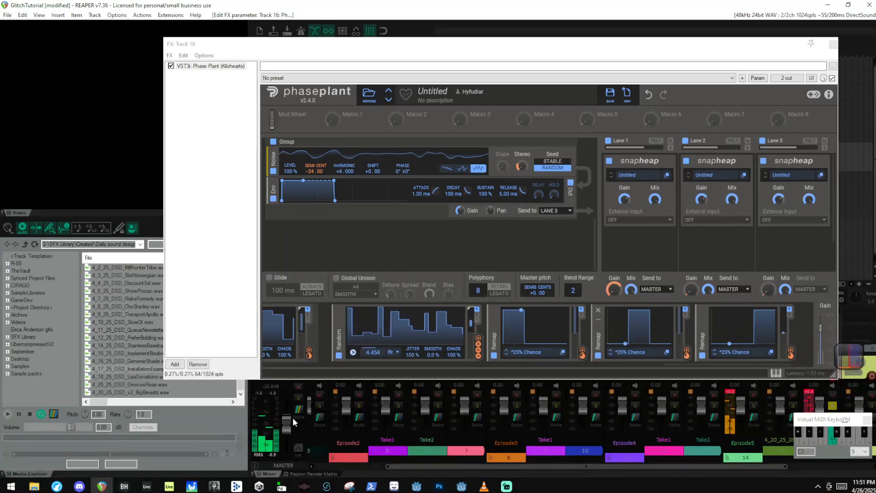
# Step: Reset the master track volume to 0.00 dB
pyautogui.click(285, 426)
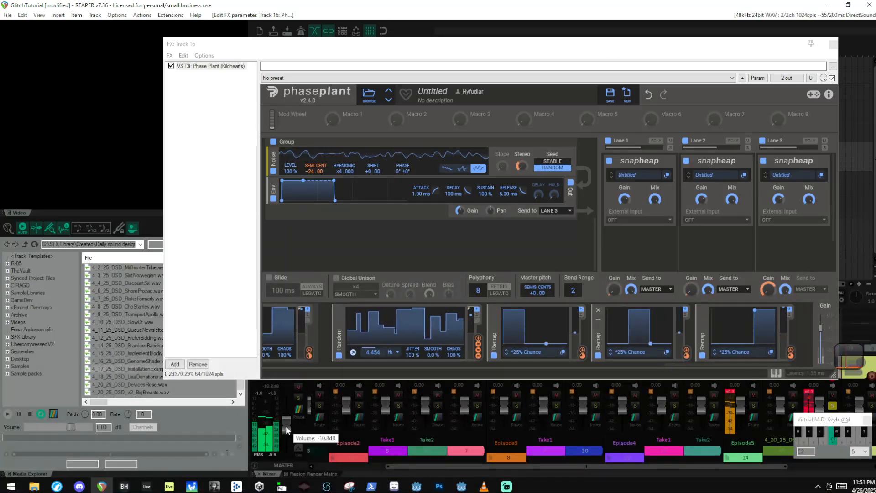
pyautogui.doubleClick(285, 426)
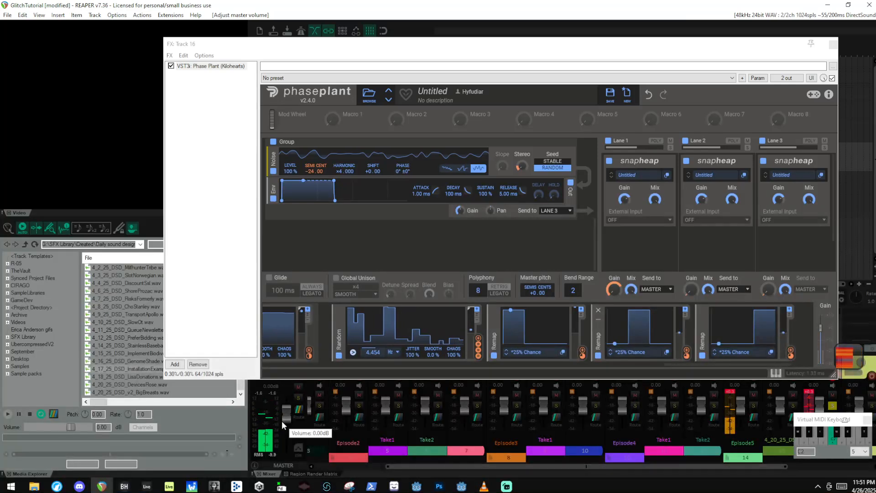
# Step: Examine how the modulators in Lane 1's Snap Heap are routed to the Gain and Convolver controls, then close the editor
pyautogui.click(667, 176)
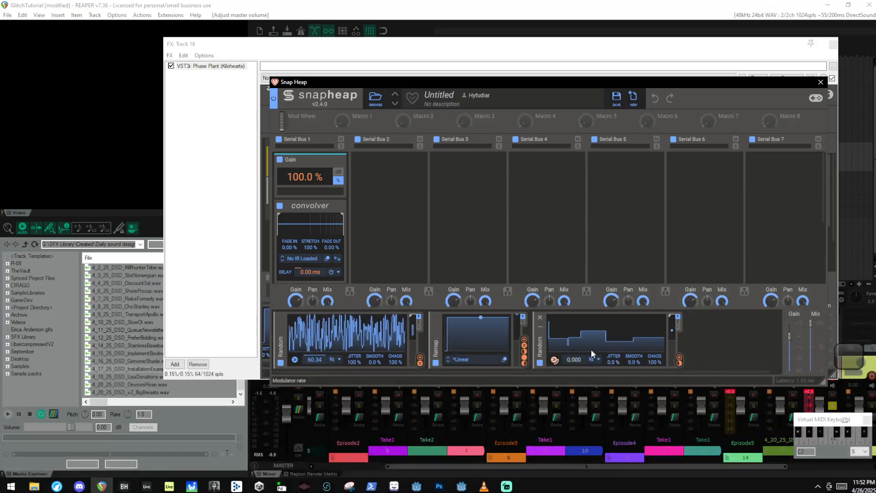
pyautogui.moveTo(679, 358); pyautogui.dragTo(333, 265)
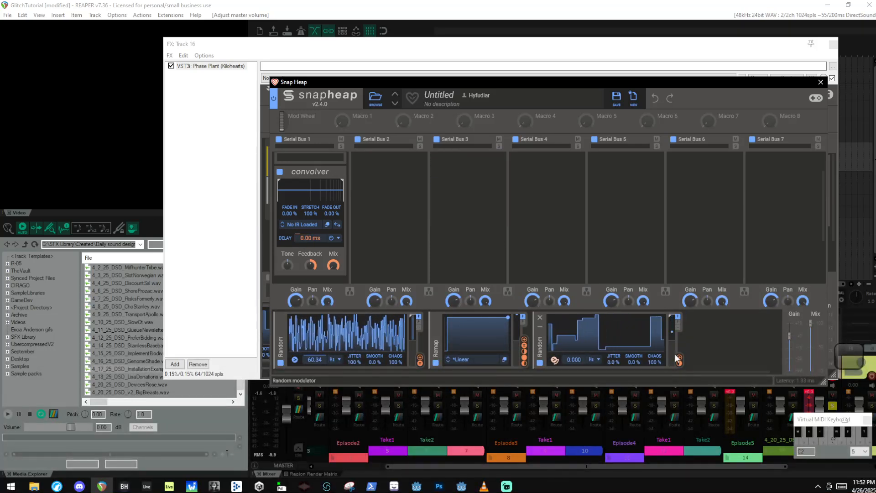
pyautogui.moveTo(680, 362)
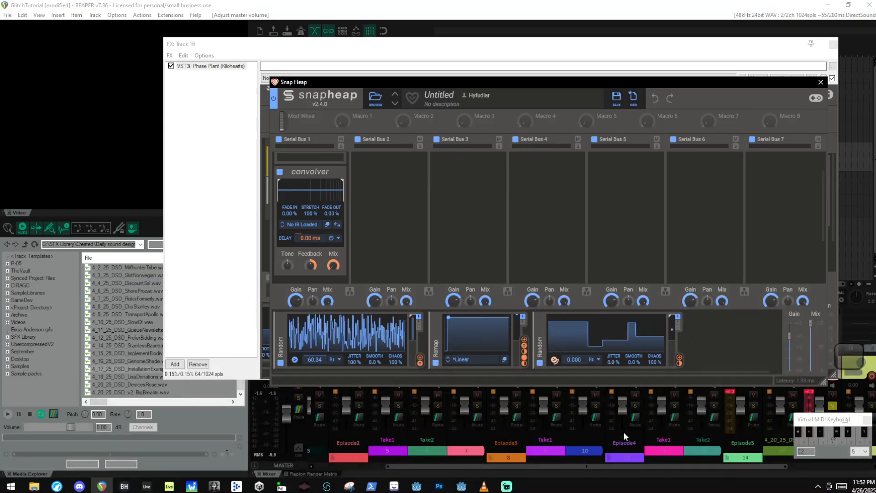
pyautogui.click(820, 82)
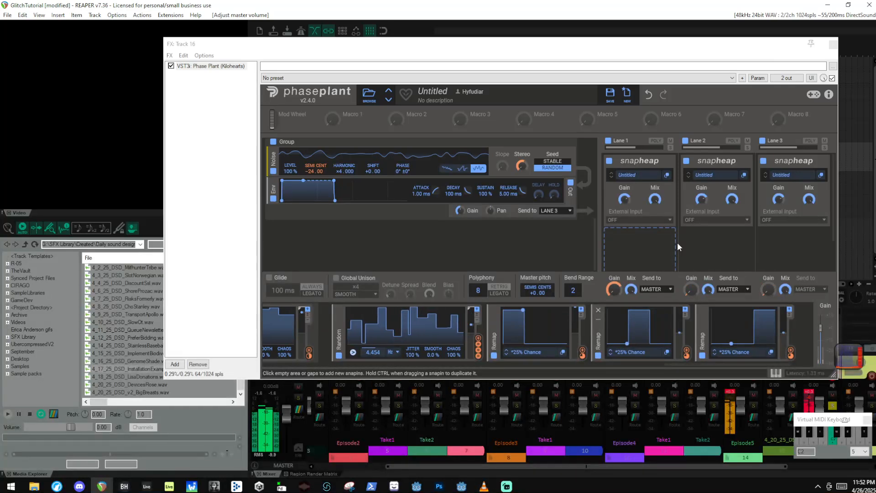
# Step: Reopen Lane 1's Snap Heap and add a Pitch Shifter at -24.00 semitones to Serial Bus 2
pyautogui.click(667, 175)
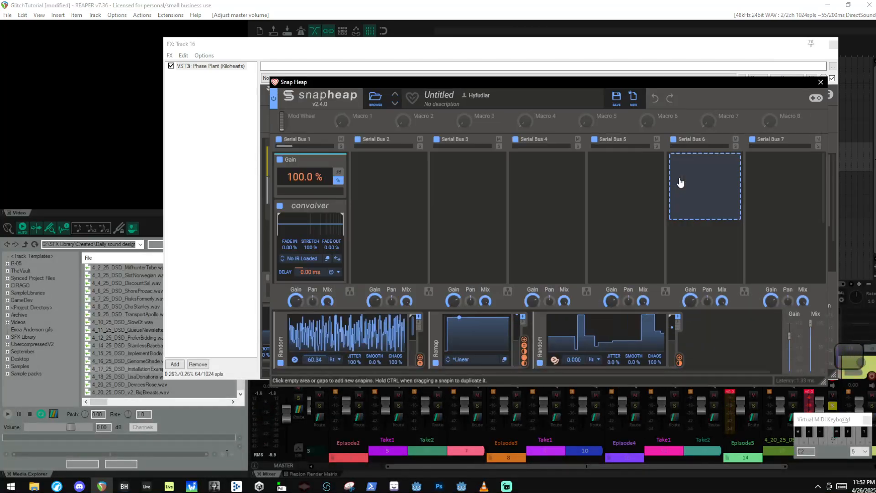
pyautogui.click(406, 174)
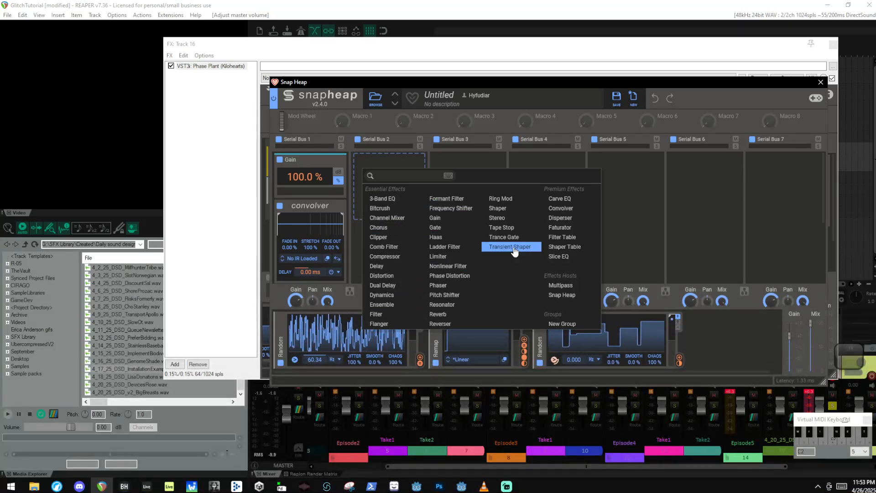
pyautogui.click(463, 300)
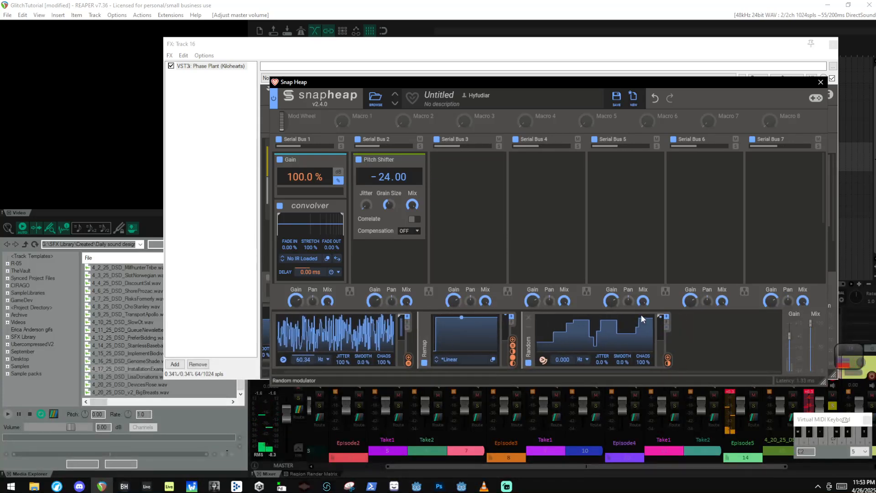
# Step: Add a third Random modulator at 1.000 Hz and feed it into a new Remap using the 50% Chance curve
pyautogui.click(727, 343)
pyautogui.click(715, 339)
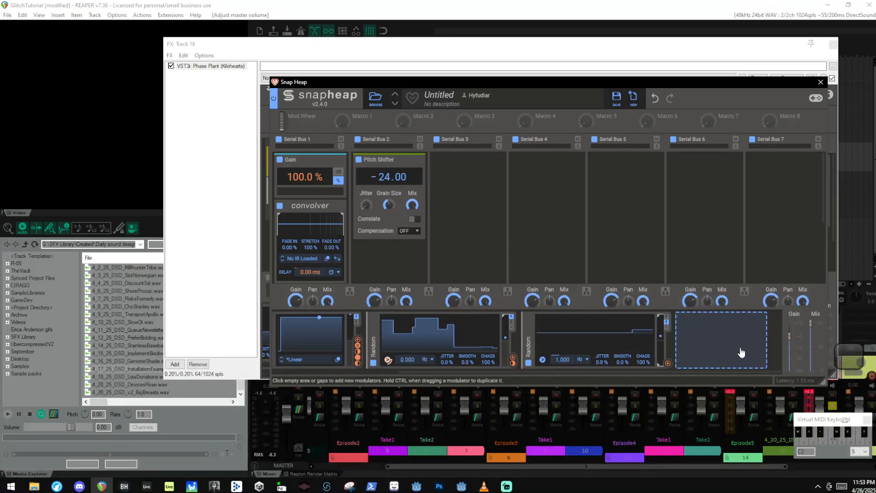
pyautogui.click(739, 354)
pyautogui.click(788, 307)
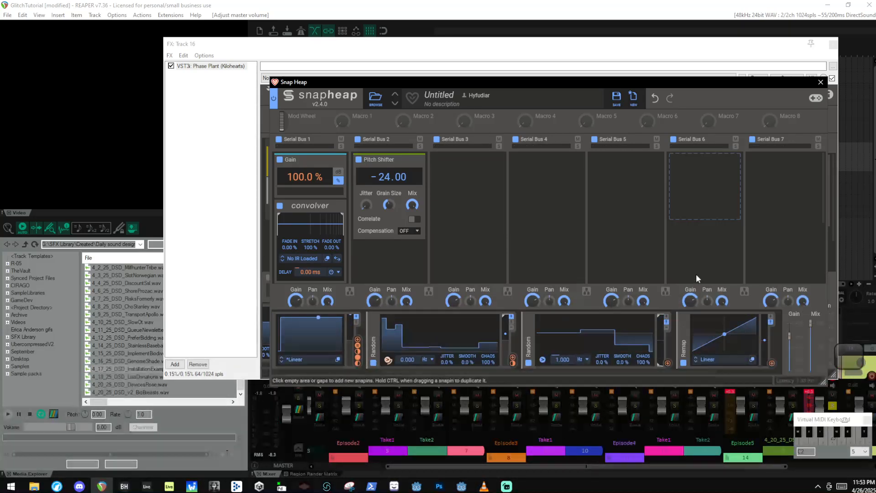
pyautogui.click(723, 359)
pyautogui.click(611, 221)
pyautogui.click(691, 177)
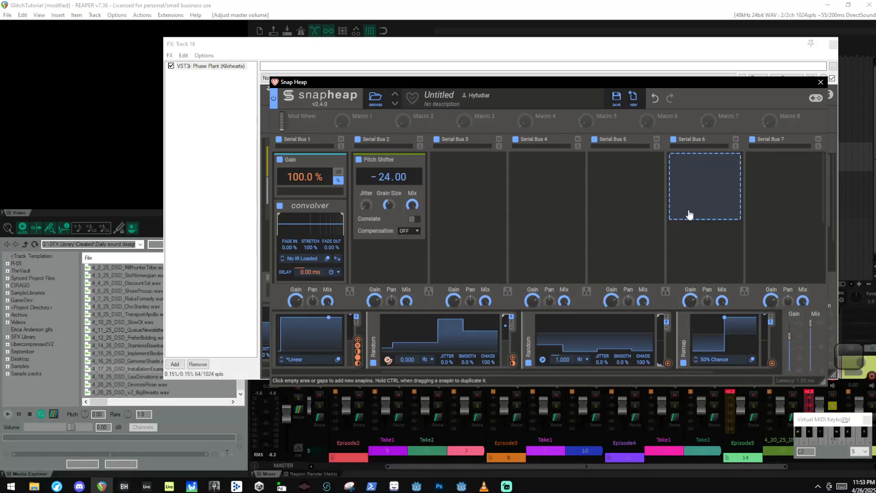
pyautogui.moveTo(668, 363); pyautogui.dragTo(724, 356)
# Step: Modulate the Pitch Shifter's Mix with the 50% Chance Remap and set its base Mix to 0.0%
pyautogui.scroll(-3, 721, 340)
pyautogui.moveTo(667, 363); pyautogui.dragTo(412, 182)
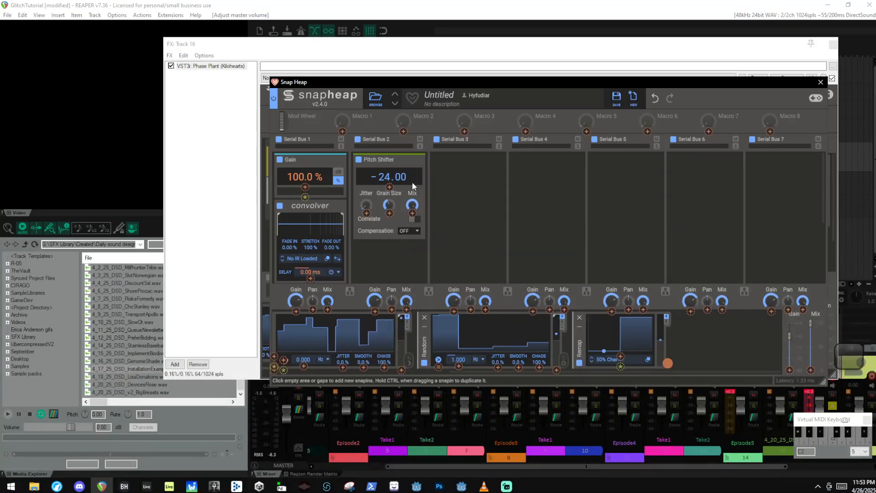
pyautogui.moveTo(421, 222); pyautogui.dragTo(416, 199)
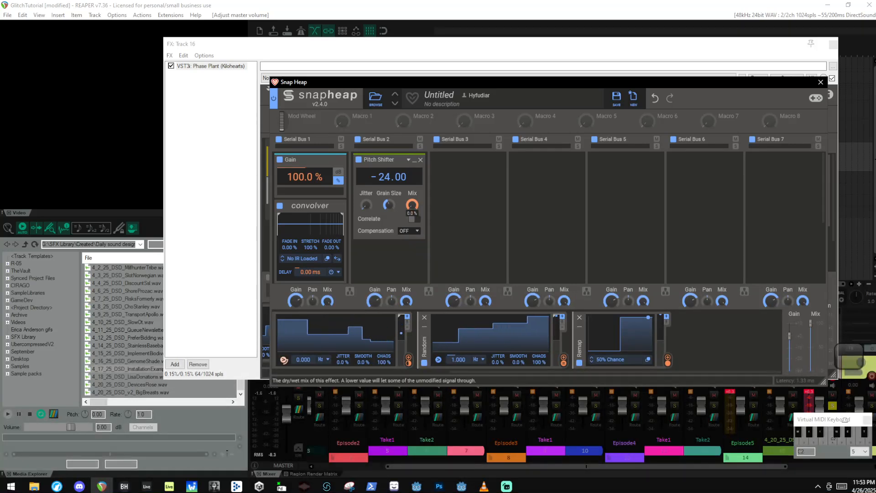
# Step: Add a fourth Random modulator after the 50% Chance Remap and trigger it from that Remap
pyautogui.click(694, 333)
pyautogui.click(699, 349)
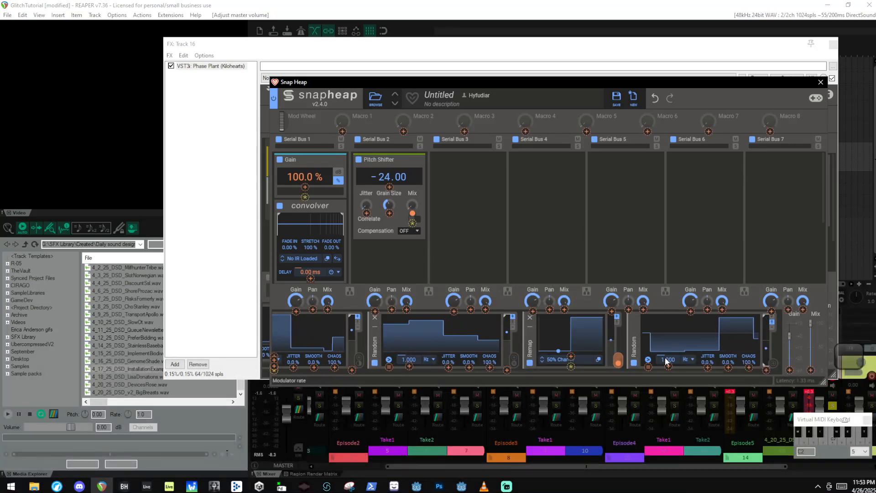
pyautogui.moveTo(618, 357); pyautogui.dragTo(649, 365)
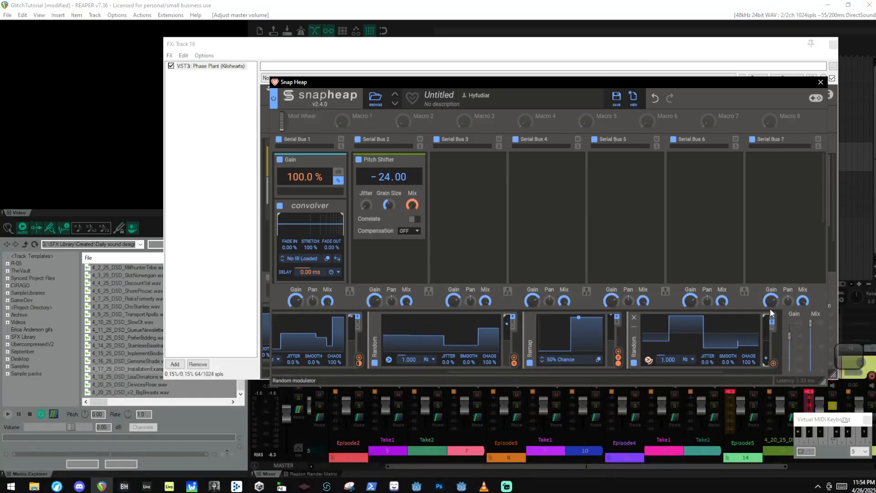
# Step: Reset the Pitch Shifter's pitch to 0.00 and modulate it with the newest Random modulator
pyautogui.doubleClick(378, 176)
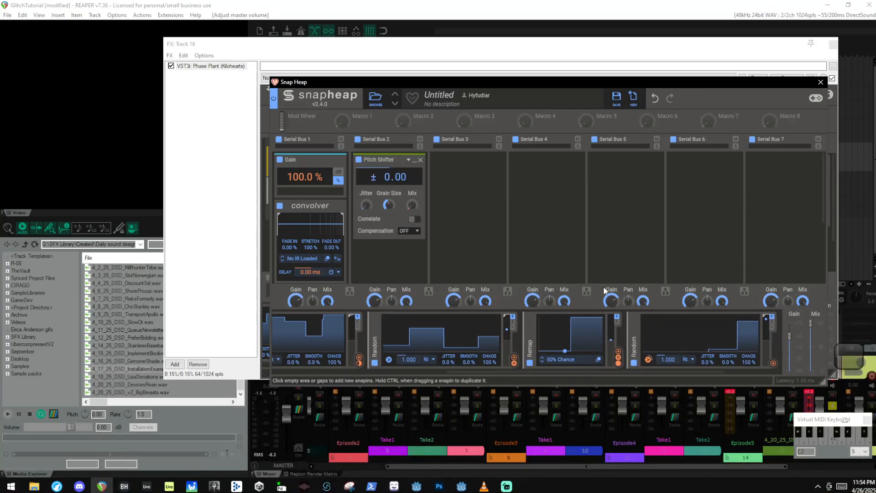
pyautogui.click(772, 363)
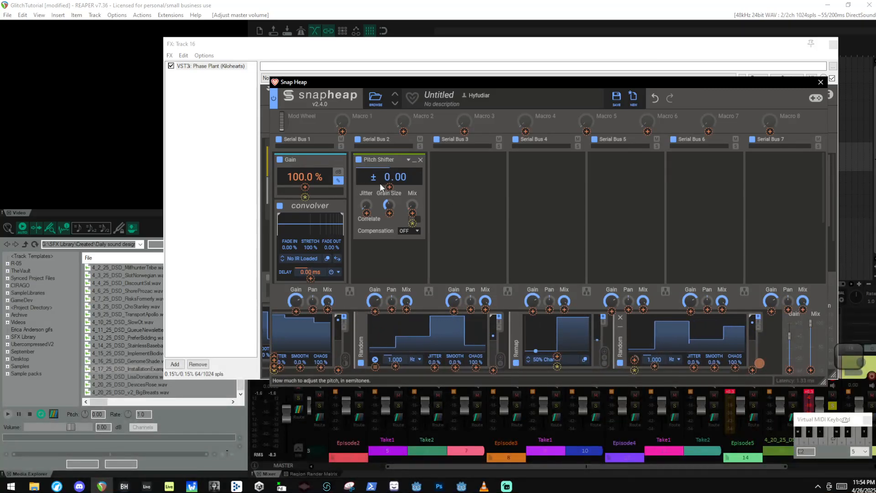
pyautogui.moveTo(389, 187); pyautogui.dragTo(389, 229)
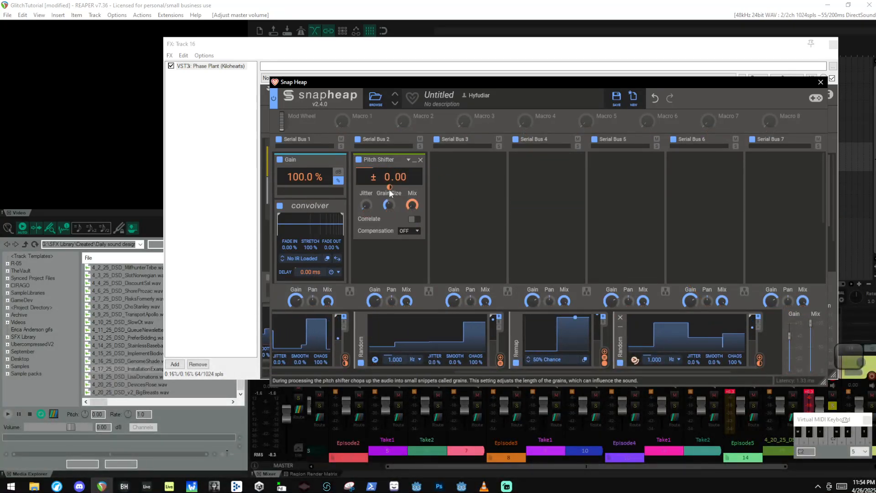
pyautogui.moveTo(389, 187); pyautogui.dragTo(389, 188)
pyautogui.click(575, 207)
pyautogui.click(537, 183)
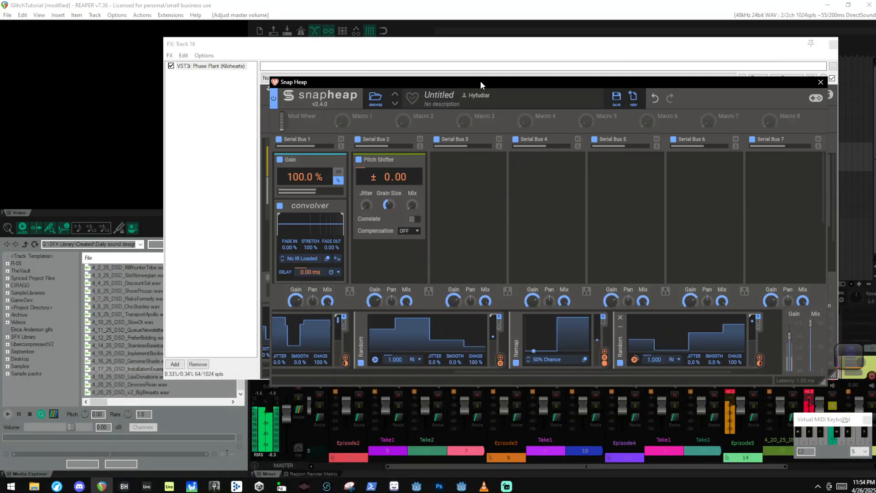
# Step: Close the Lane 1 Snap Heap editor and remove the Snap Heap copies from Lanes 2 and 3
pyautogui.moveTo(478, 81); pyautogui.dragTo(416, 245)
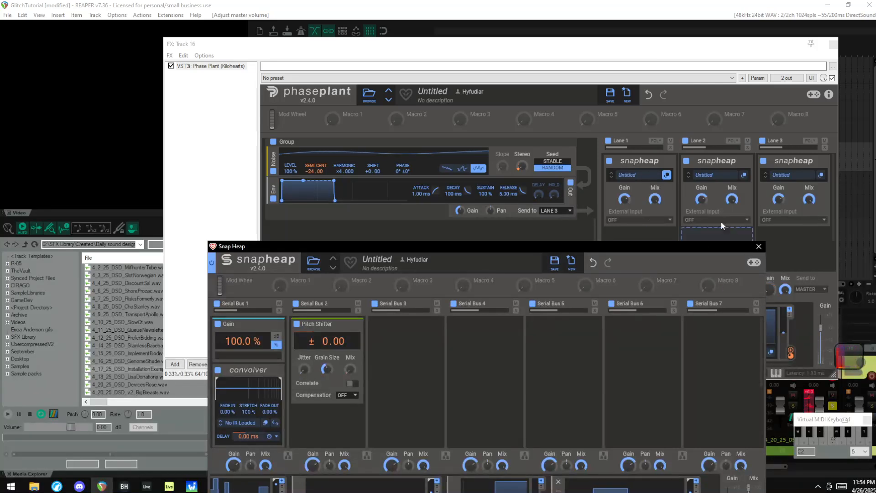
pyautogui.click(758, 247)
pyautogui.click(665, 175)
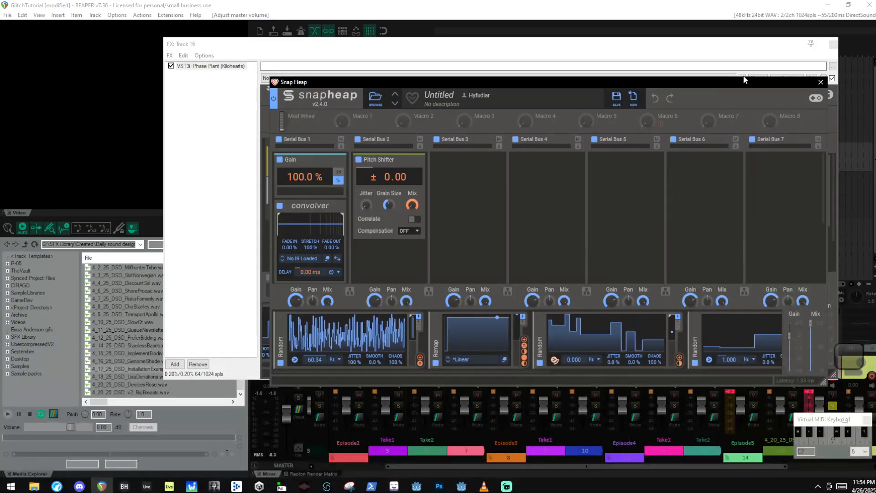
pyautogui.click(820, 82)
pyautogui.click(747, 163)
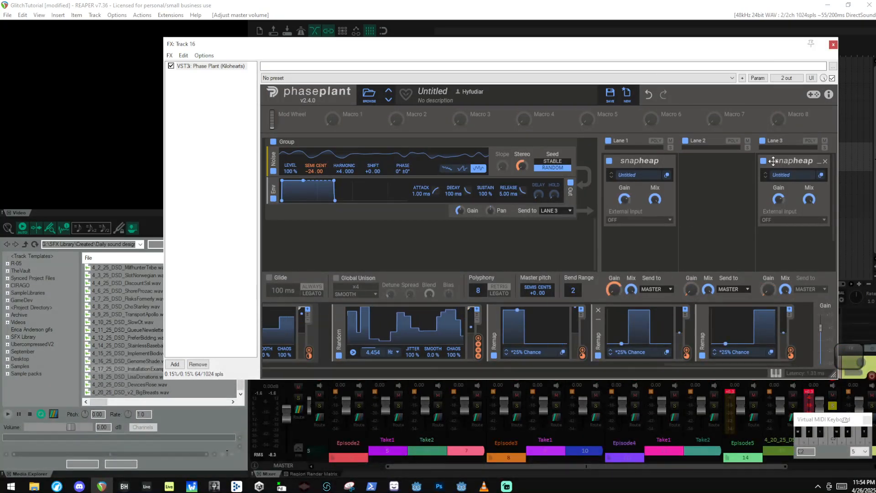
pyautogui.click(824, 163)
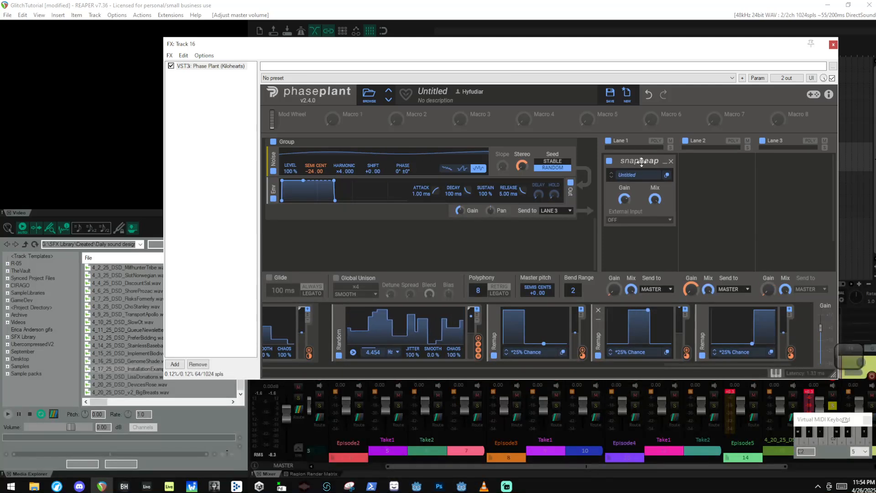
# Step: Copy Lane 1's Snap Heap into Lanes 2 and 3 and play a note to audition the sound
pyautogui.moveTo(641, 162); pyautogui.dragTo(779, 170)
pyautogui.click(591, 4)
pyautogui.press('a')
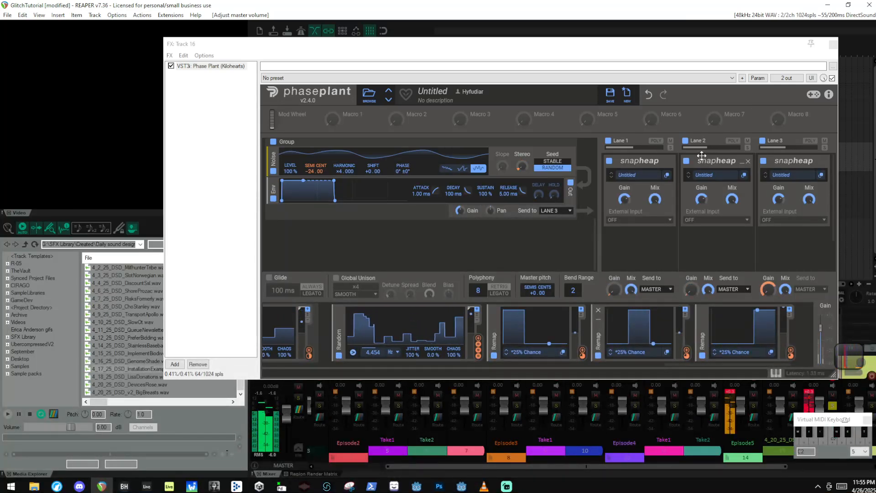
# Step: Open Lane 1's Snap Heap editor and add a Frequency Shifter to Serial Bus 3
pyautogui.click(665, 176)
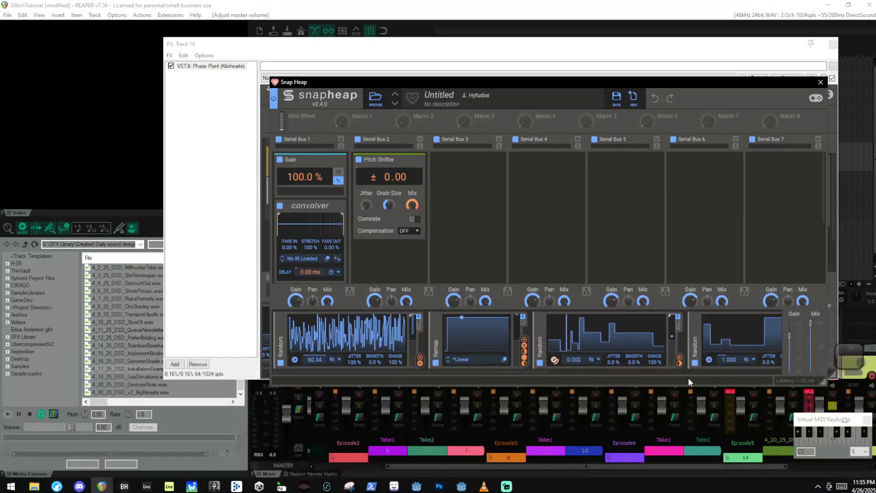
pyautogui.scroll(-5, 688, 382)
pyautogui.click(458, 154)
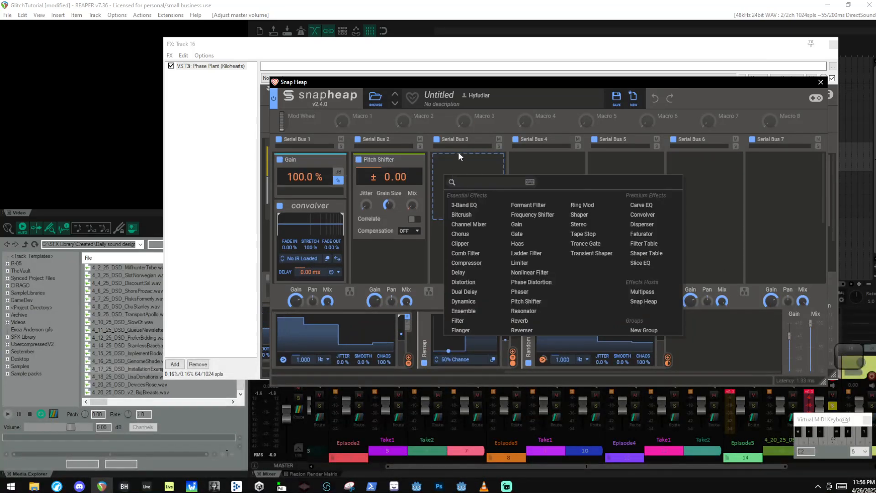
pyautogui.click(535, 218)
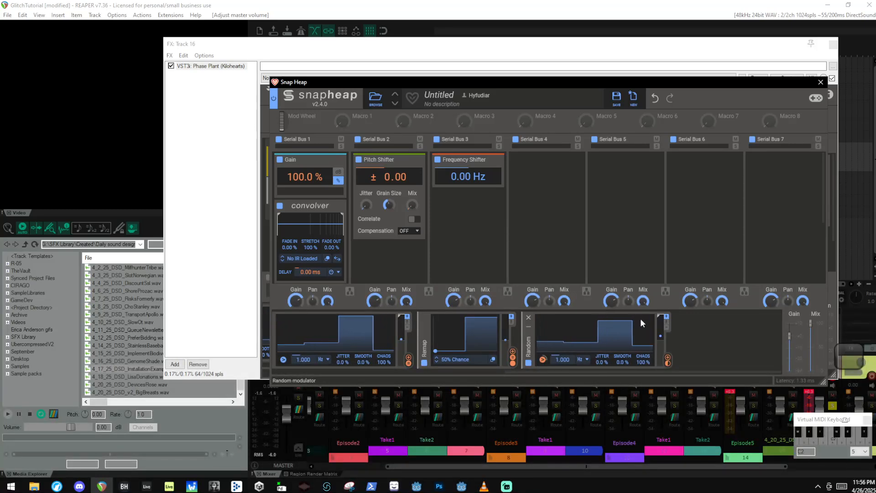
# Step: Move the 50% Chance Remap's modulation from the Pitch Shifter's Mix to Serial Bus 2's Mix, raising the Pitch Shifter's Mix fully
pyautogui.click(694, 346)
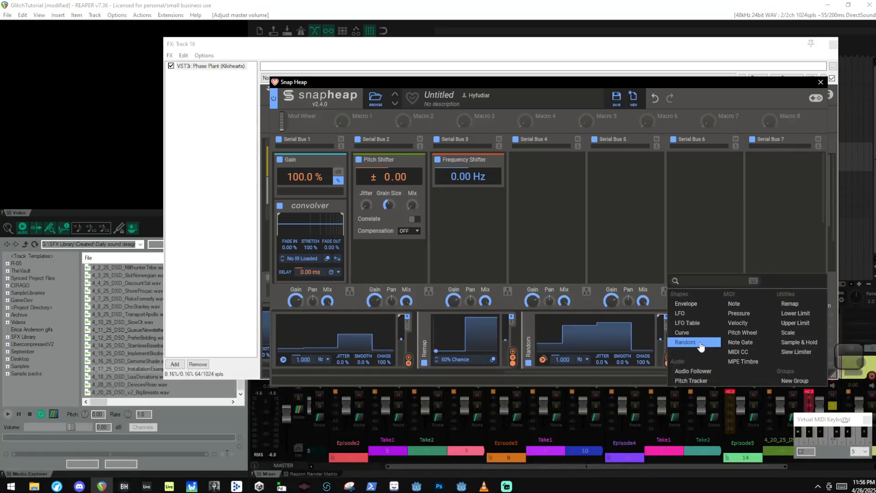
pyautogui.click(433, 205)
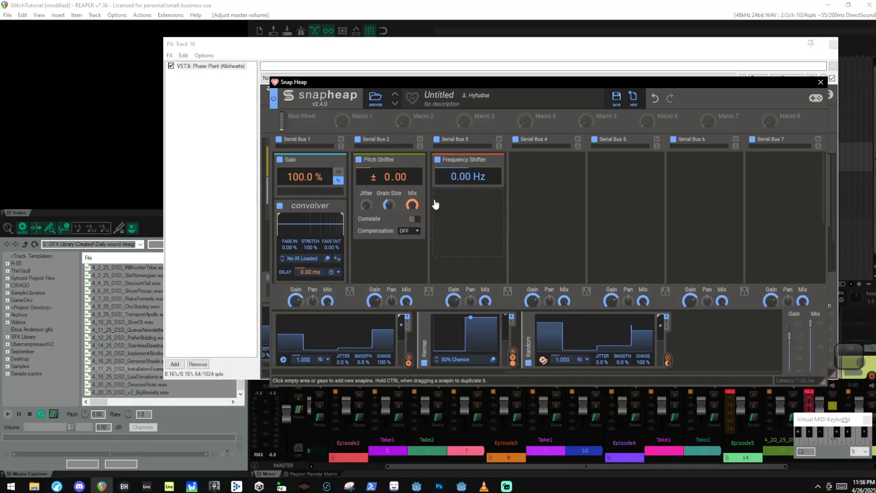
pyautogui.moveTo(412, 213)
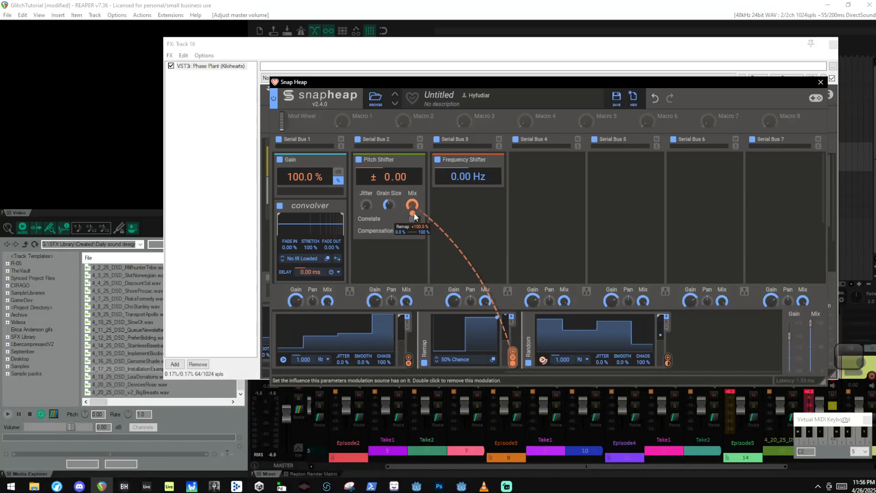
pyautogui.doubleClick(413, 213)
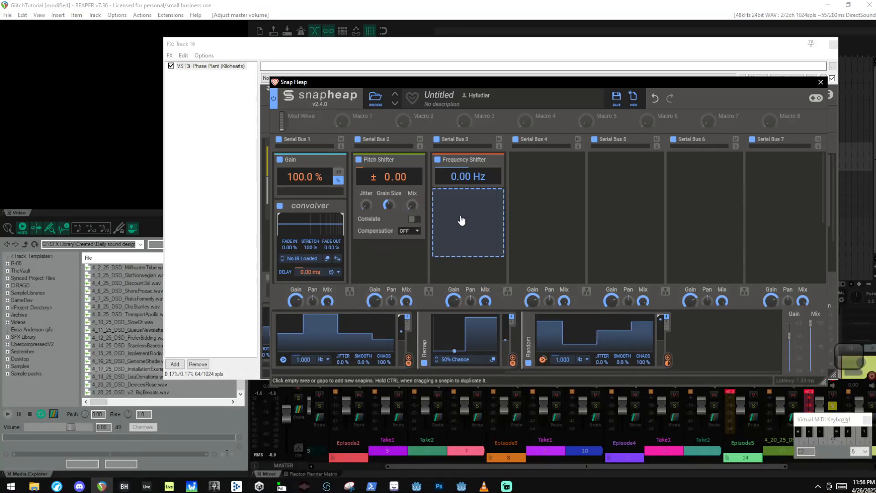
pyautogui.click(460, 219)
pyautogui.moveTo(410, 206); pyautogui.dragTo(410, 128)
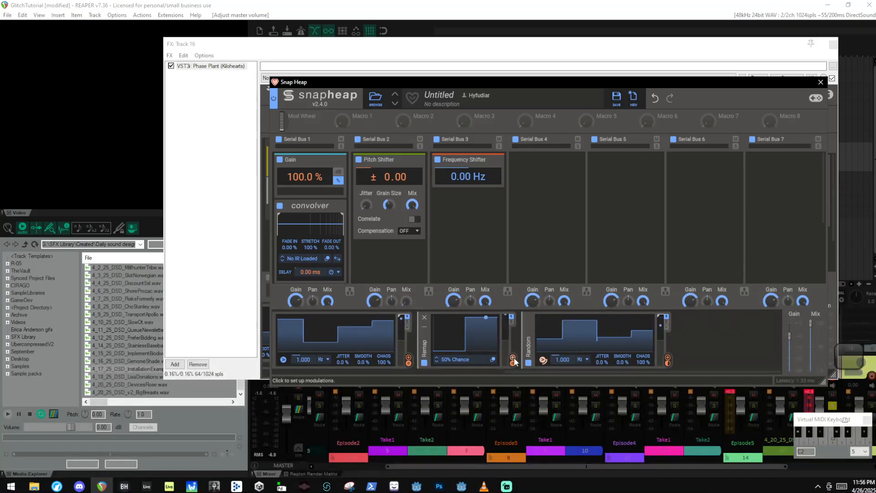
pyautogui.moveTo(512, 360); pyautogui.dragTo(485, 303)
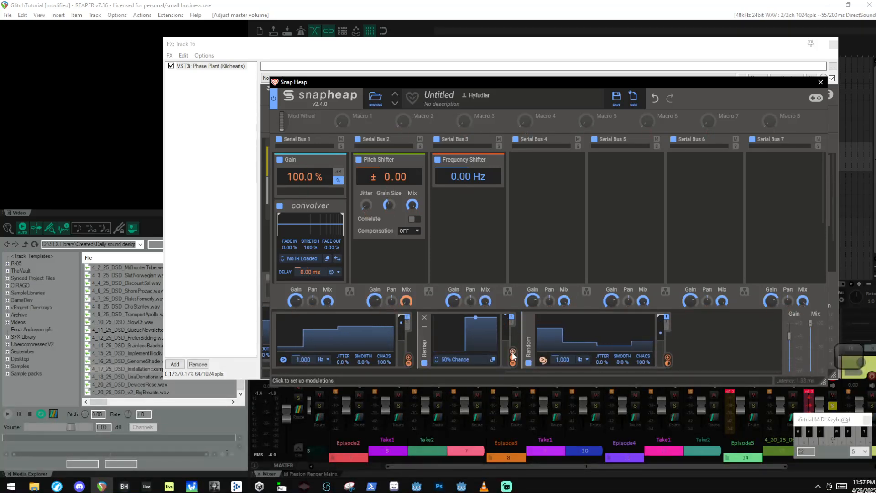
# Step: Remove the 50% Chance Remap and the Random modulator it triggers from the Snap Heap
pyautogui.moveTo(513, 363); pyautogui.dragTo(524, 327)
pyautogui.moveTo(371, 84); pyautogui.dragTo(366, 59)
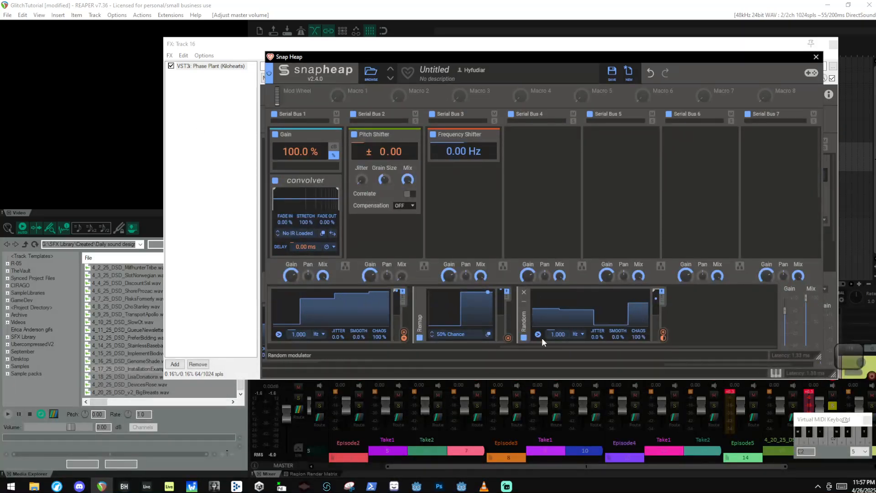
pyautogui.moveTo(526, 298); pyautogui.dragTo(465, 300)
pyautogui.click(575, 292)
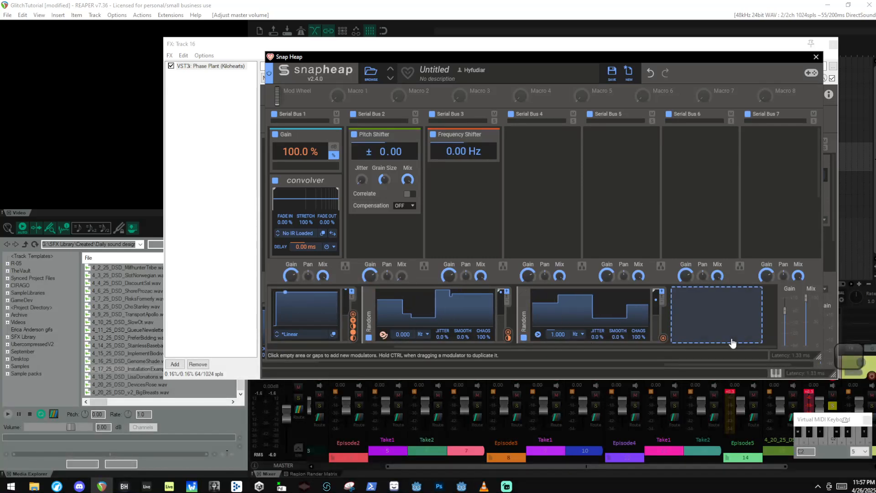
pyautogui.click(733, 342)
pyautogui.click(657, 321)
pyautogui.click(761, 319)
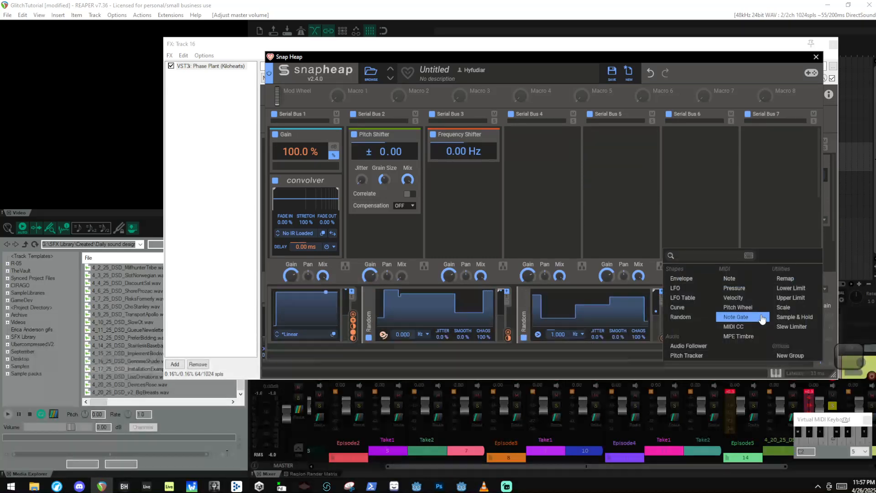
pyautogui.click(786, 278)
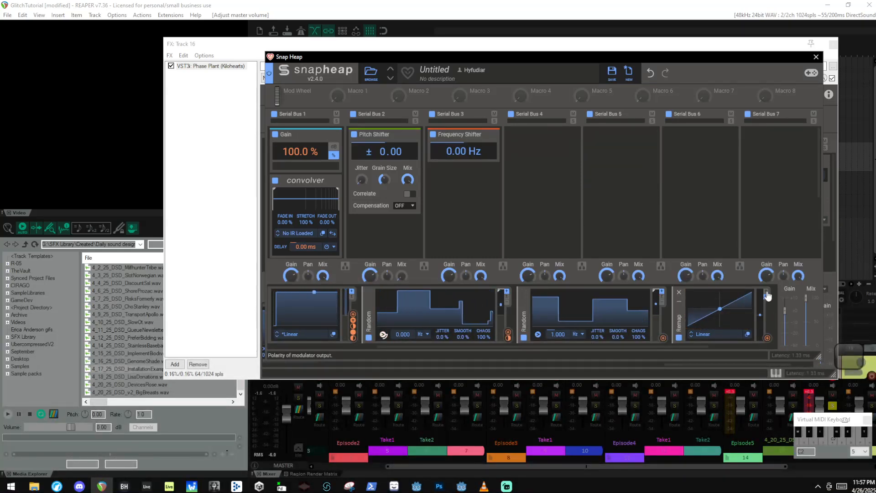
pyautogui.click(679, 292)
# Step: Place the Phase Plant and Snap Heap windows side by side and copy the three *25% Chance Remaps into the Snap Heap
pyautogui.moveTo(416, 58); pyautogui.dragTo(447, 268)
pyautogui.moveTo(433, 44); pyautogui.dragTo(392, 8)
pyautogui.moveTo(581, 268); pyautogui.dragTo(699, 28)
pyautogui.moveTo(500, 28); pyautogui.dragTo(570, 10)
pyautogui.moveTo(383, 305); pyautogui.dragTo(763, 285)
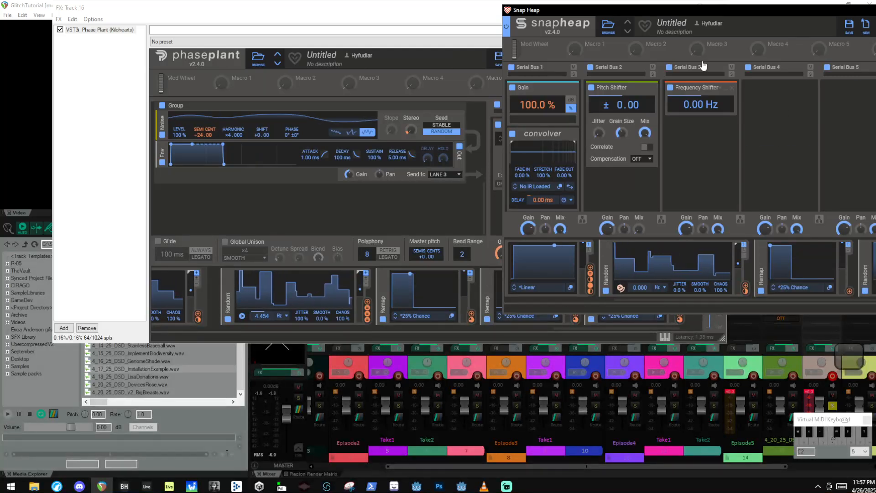
pyautogui.moveTo(733, 15); pyautogui.dragTo(795, 41)
pyautogui.scroll(-2, 511, 290)
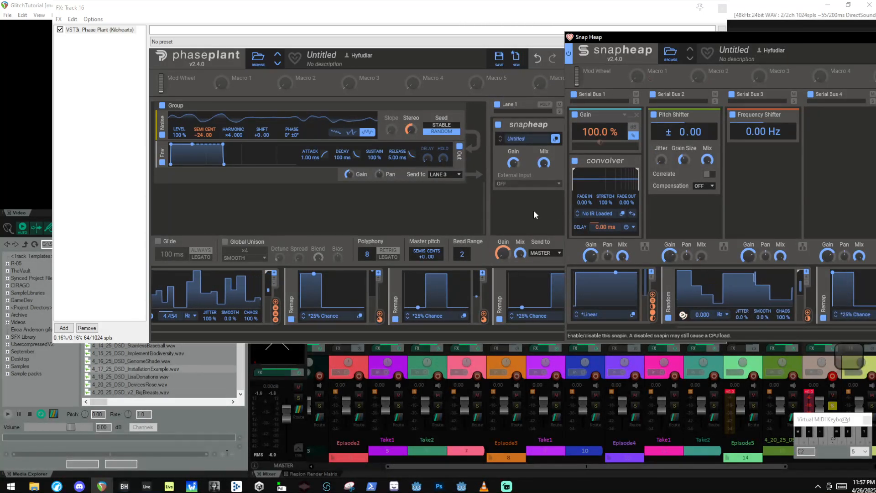
pyautogui.moveTo(395, 305); pyautogui.dragTo(830, 310)
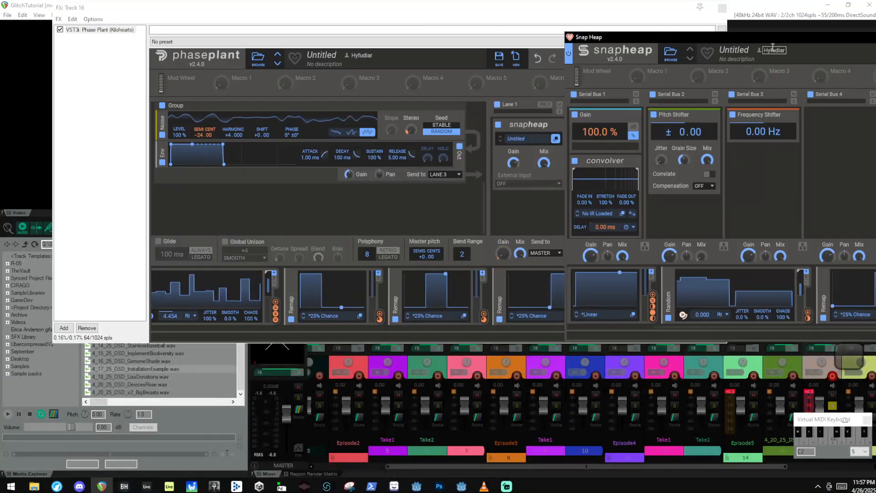
# Step: Bring the Snap Heap window back into full view and move the 1.000 Hz Random modulator ahead of the three *25% Chance Remaps
pyautogui.moveTo(758, 39); pyautogui.dragTo(318, 38)
pyautogui.hscroll(3, 505, 288)
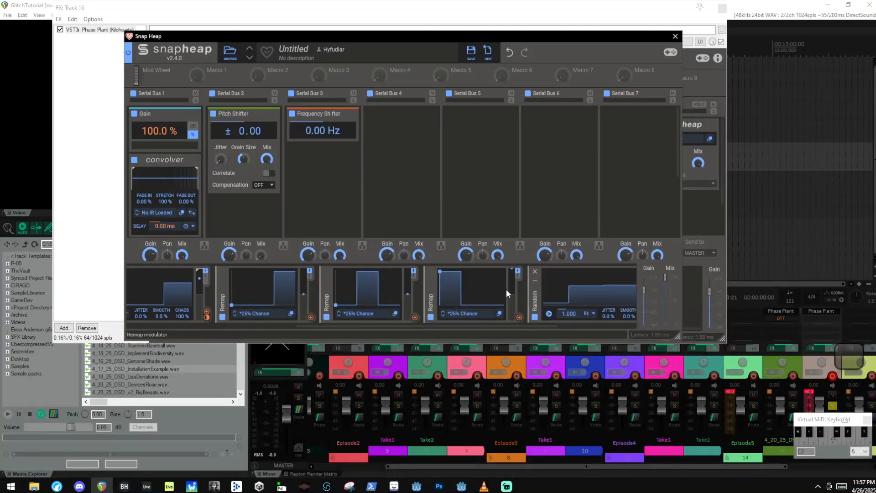
pyautogui.moveTo(385, 291); pyautogui.dragTo(244, 293)
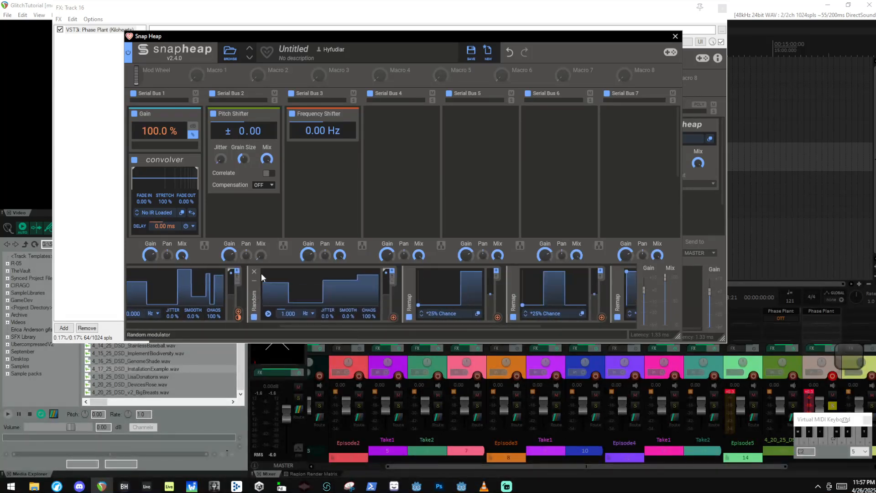
# Step: Route the 1.000 Hz Random modulator to the inputs of all three *25% Chance Remaps
pyautogui.click(394, 316)
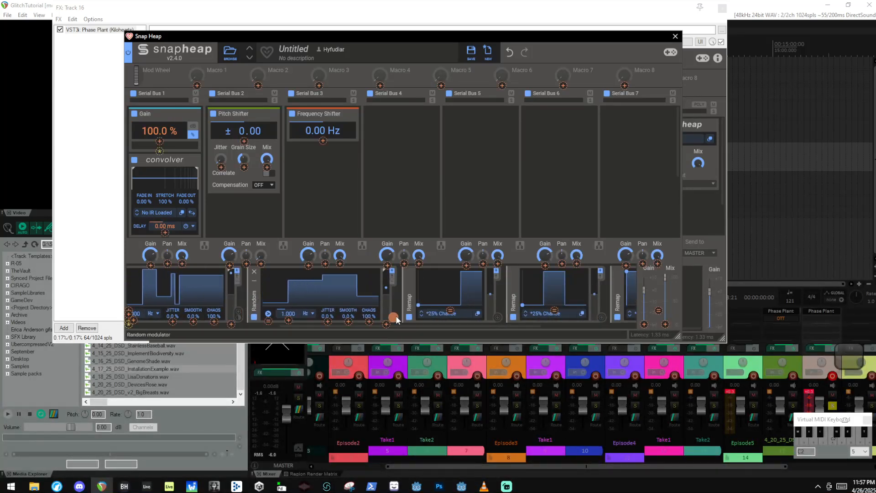
pyautogui.click(450, 310)
pyautogui.click(555, 310)
pyautogui.scroll(-3, 555, 312)
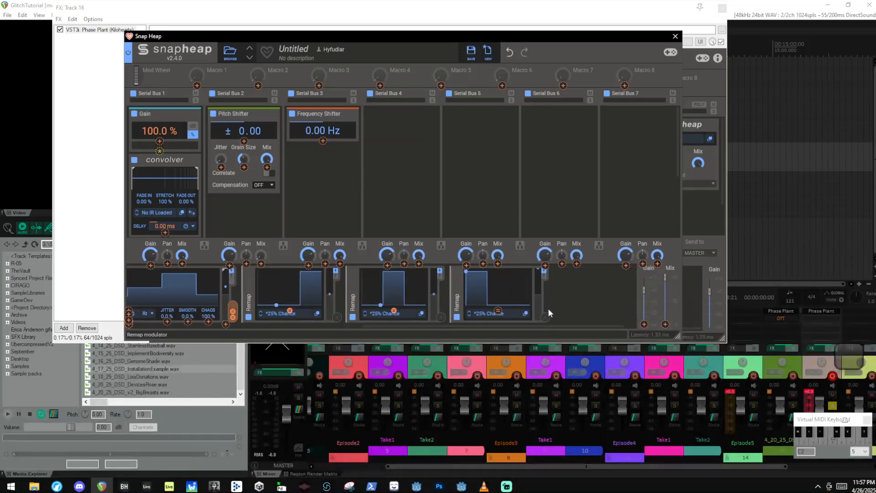
pyautogui.click(497, 310)
pyautogui.click(622, 297)
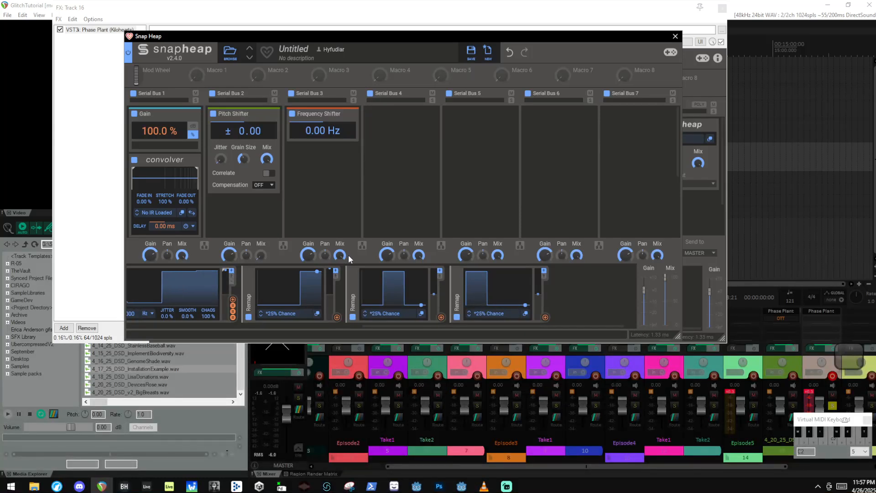
pyautogui.click(283, 245)
pyautogui.click(360, 246)
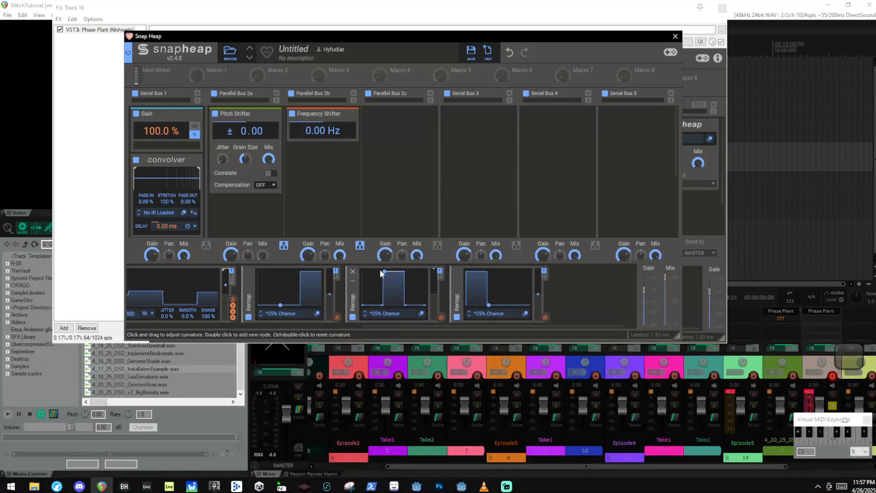
pyautogui.click(337, 317)
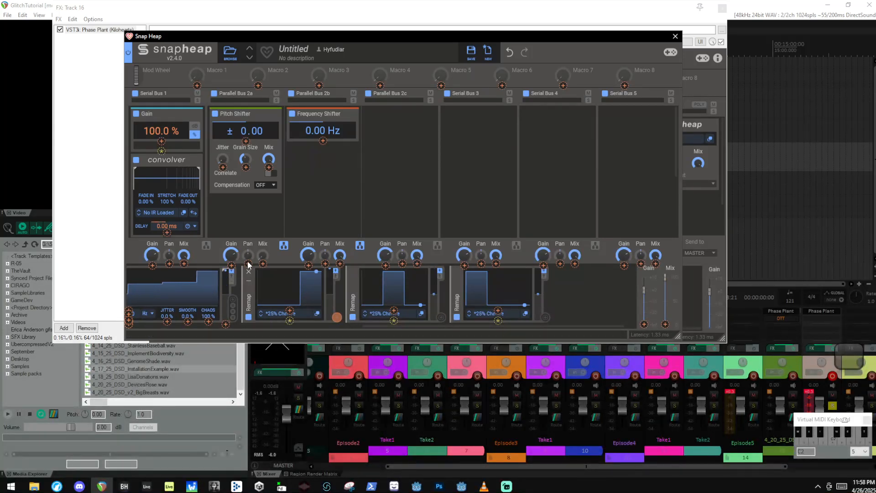
pyautogui.click(263, 263)
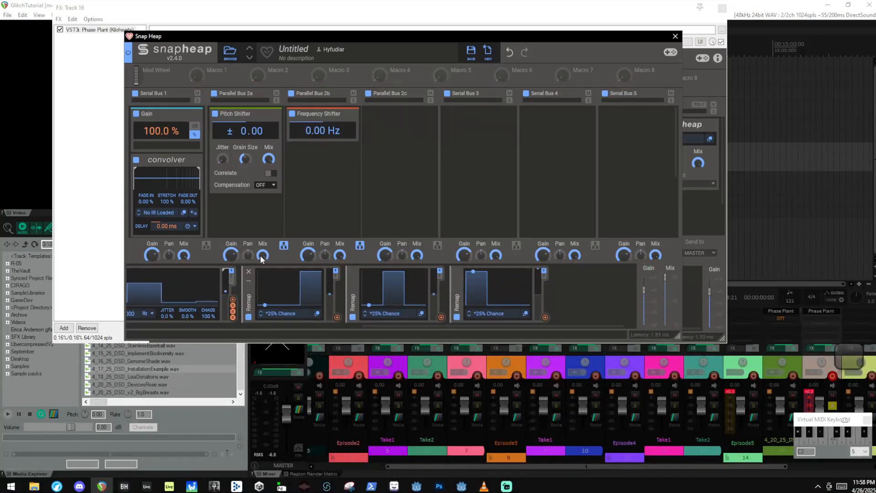
pyautogui.click(284, 246)
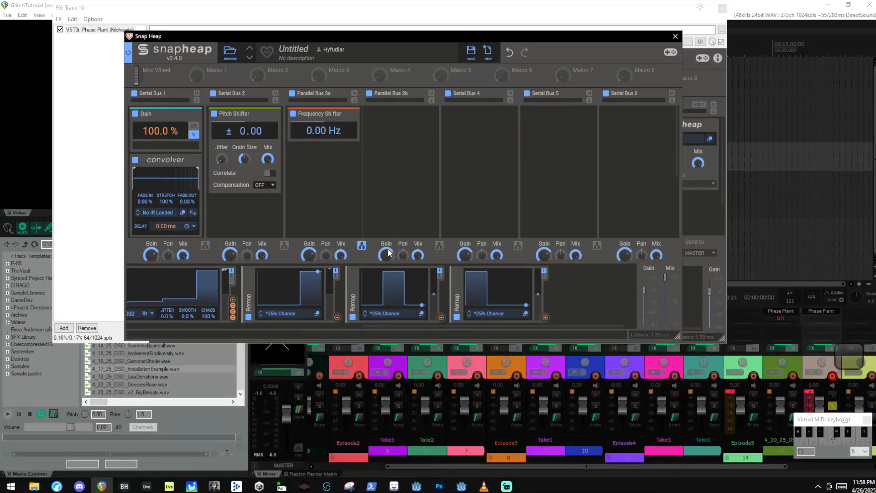
pyautogui.click(360, 245)
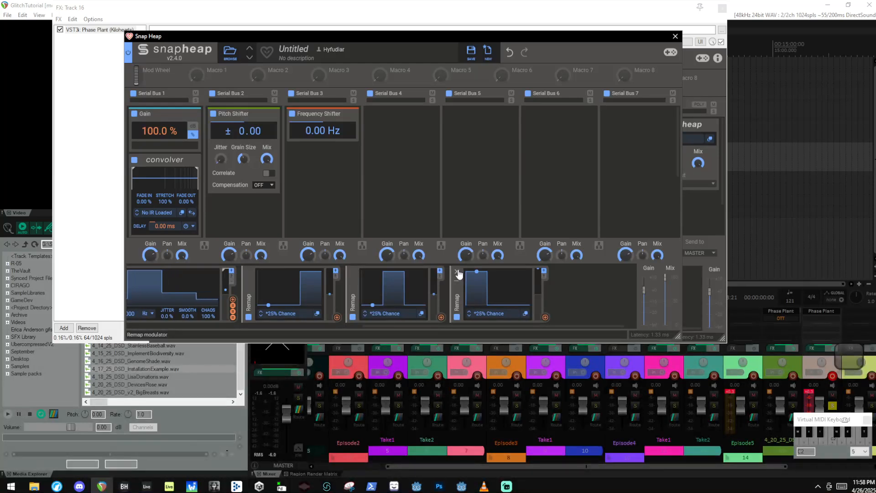
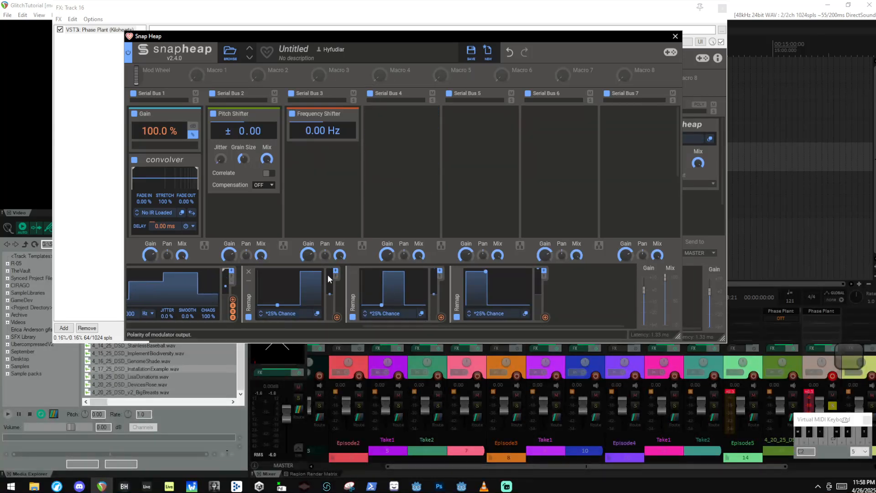
# Step: Modulate the Mixes of Serial Buses 2 and 3 with the first and second *25% Chance Remaps, with both base Mixes at 0%
pyautogui.moveTo(336, 317); pyautogui.dragTo(266, 267)
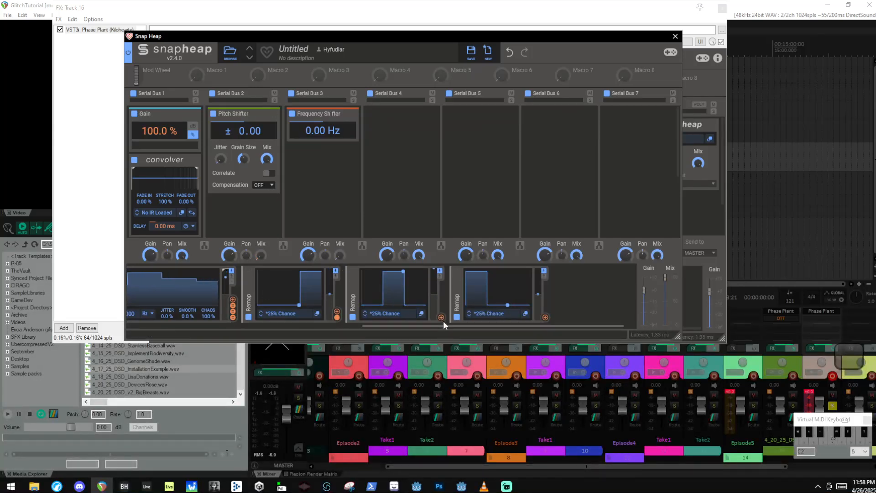
pyautogui.moveTo(442, 319); pyautogui.dragTo(338, 252)
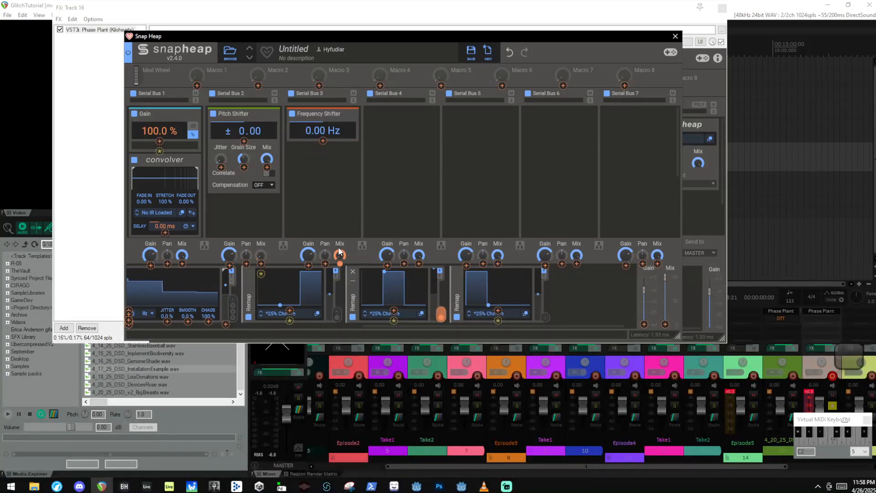
pyautogui.moveTo(343, 209); pyautogui.dragTo(343, 210)
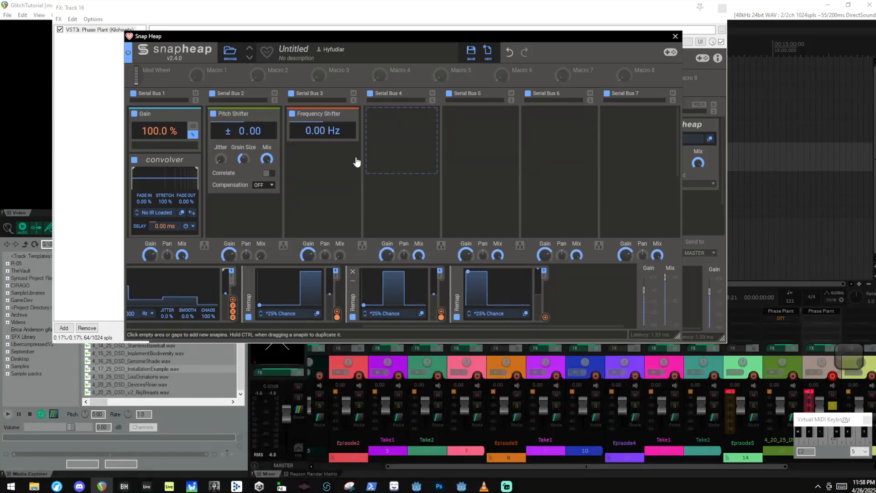
# Step: Insert a Random modulator after the second *25% Chance Remap and trigger it from that Remap
pyautogui.hscroll(-3, 374, 294)
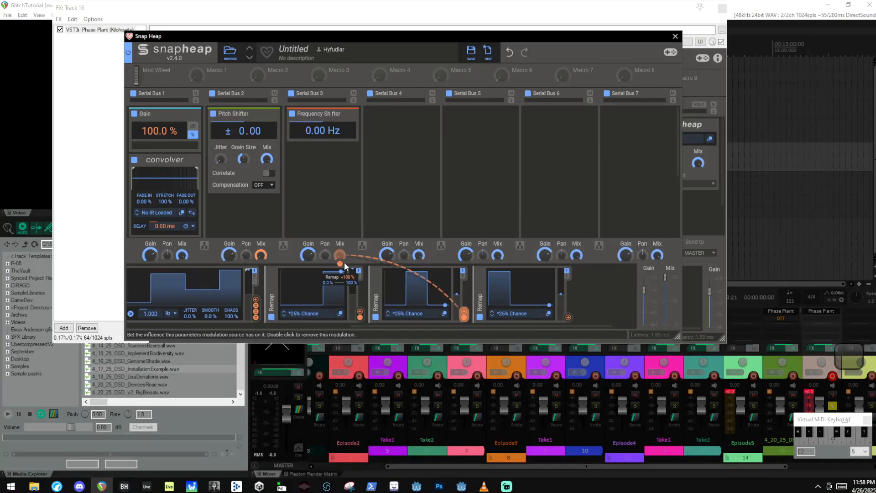
pyautogui.click(482, 295)
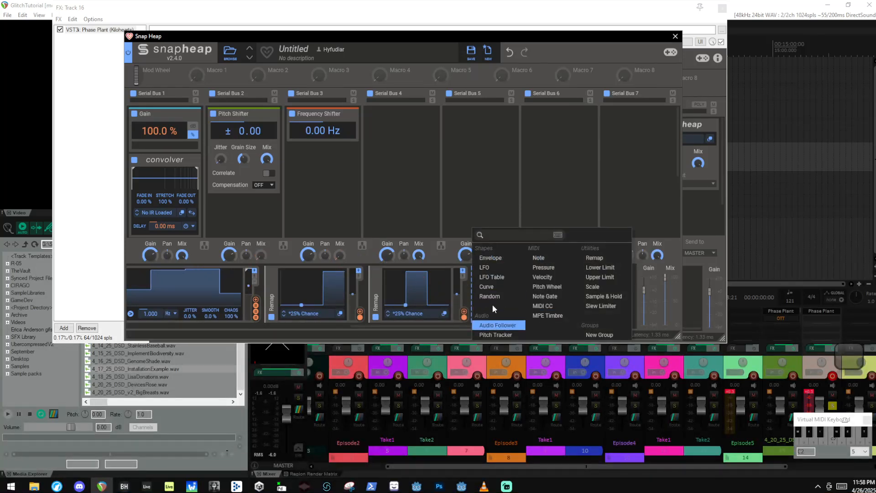
pyautogui.click(492, 304)
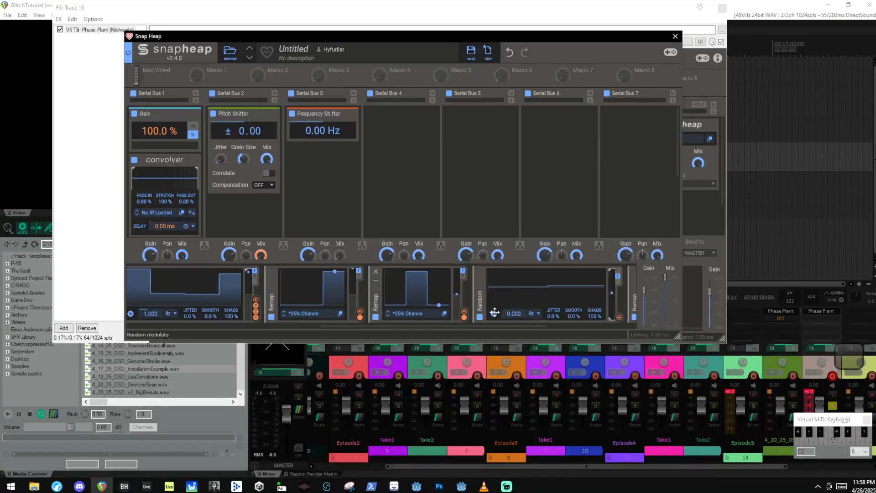
pyautogui.moveTo(464, 311); pyautogui.dragTo(494, 314)
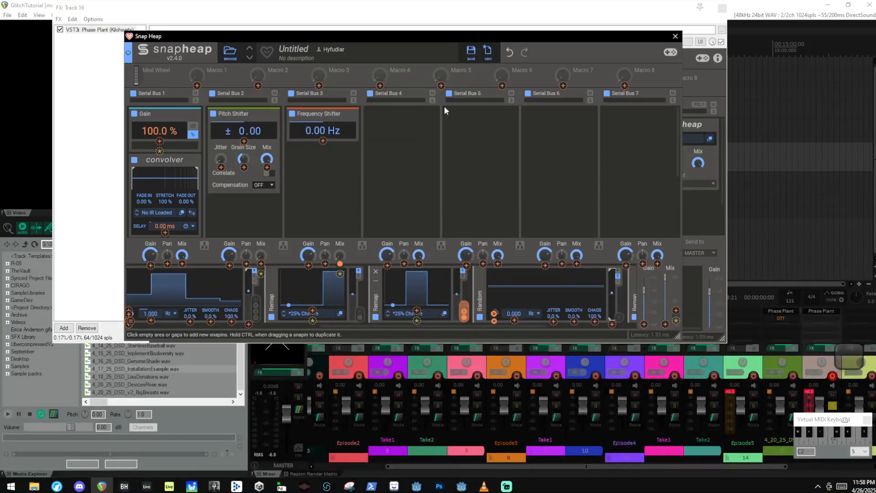
# Step: Modulate the Frequency Shifter's shift amount in Serial Bus 3 with the 0.000 Hz Random modulator and adjust the modulation depth
pyautogui.hscroll(5, 568, 307)
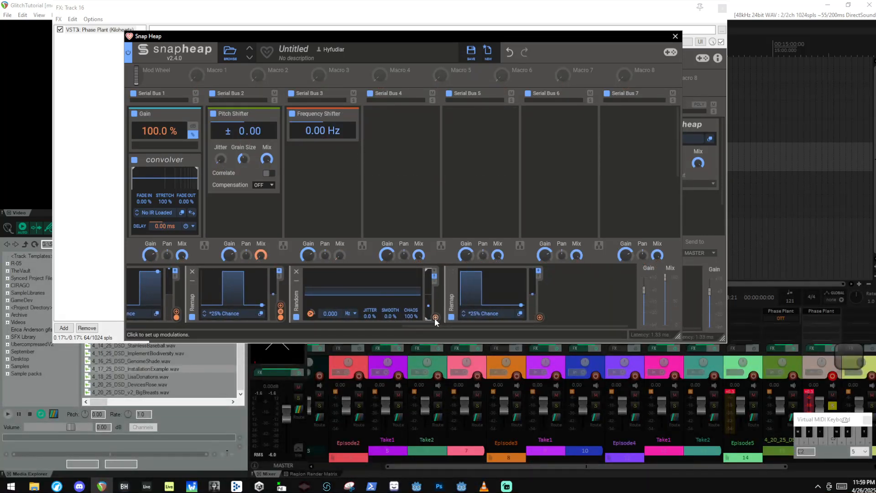
pyautogui.moveTo(435, 322); pyautogui.dragTo(323, 134)
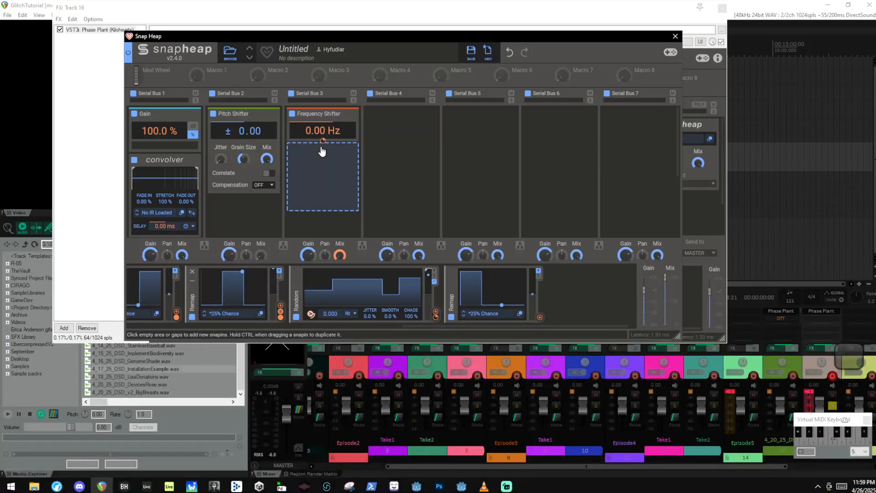
pyautogui.moveTo(322, 141); pyautogui.dragTo(322, 178)
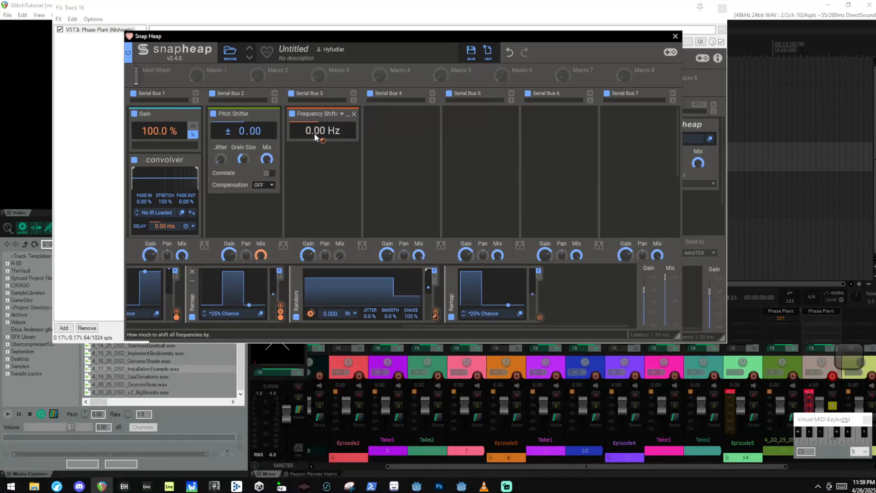
pyautogui.moveTo(323, 141); pyautogui.dragTo(323, 134)
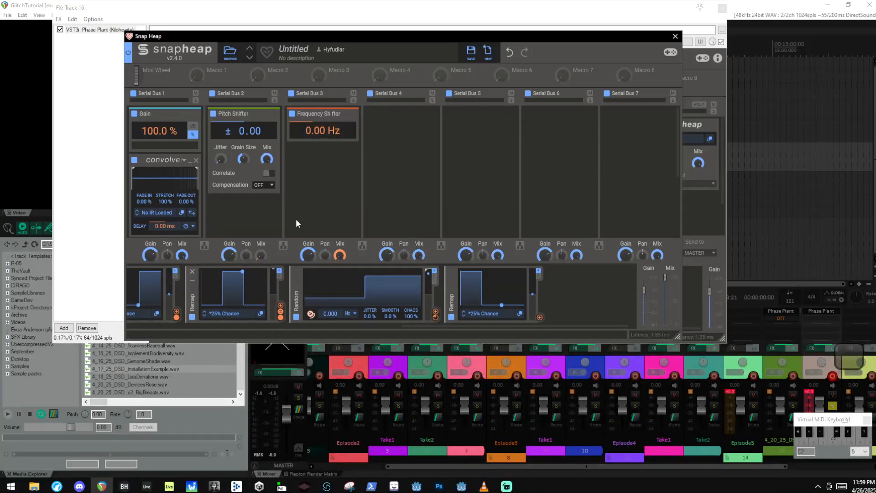
pyautogui.scroll(-3, 164, 192)
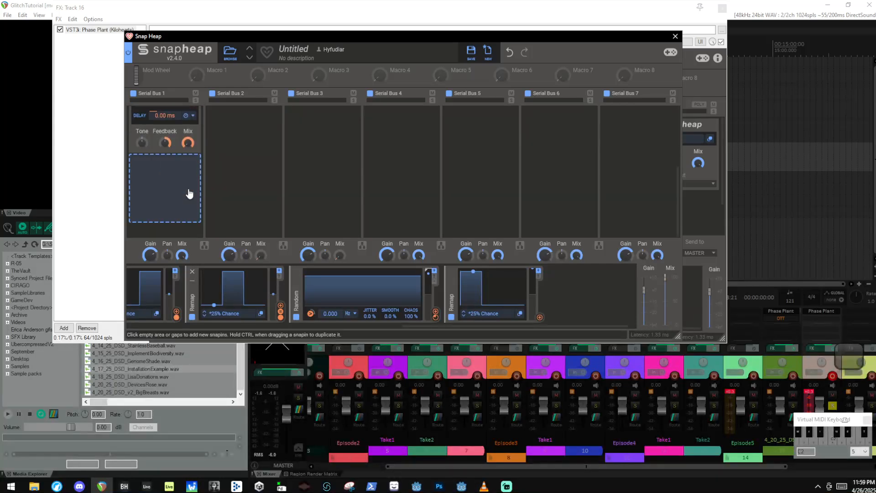
pyautogui.scroll(3, 168, 186)
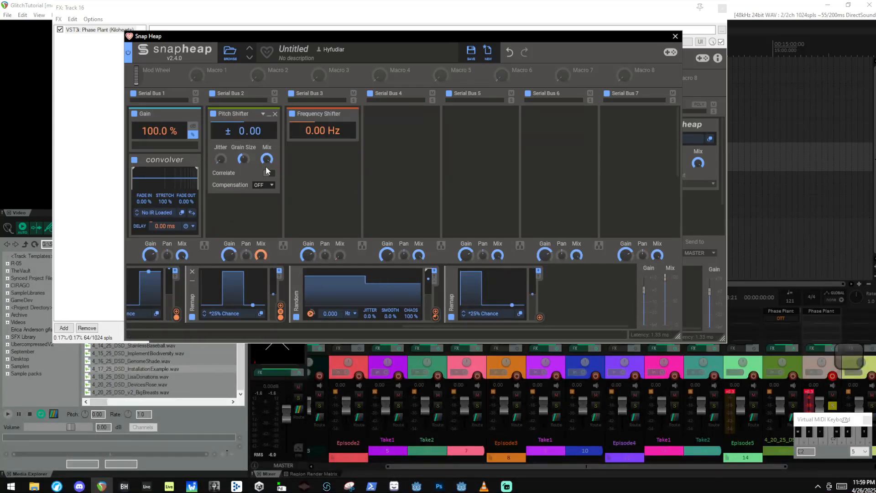
pyautogui.moveTo(435, 315); pyautogui.dragTo(322, 138)
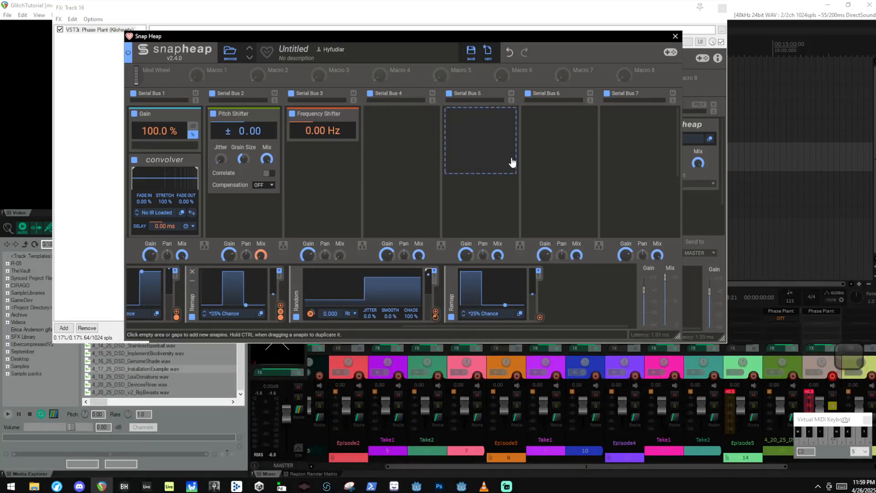
# Step: Close the current Snap Heap editor, and add and open a second Snap Heap beneath the first one in Lane 1
pyautogui.click(673, 37)
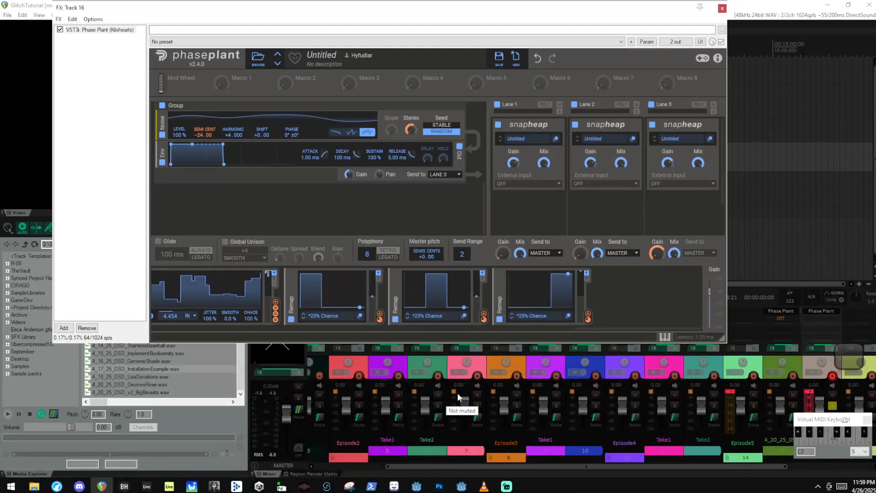
pyautogui.click(555, 138)
pyautogui.click(709, 46)
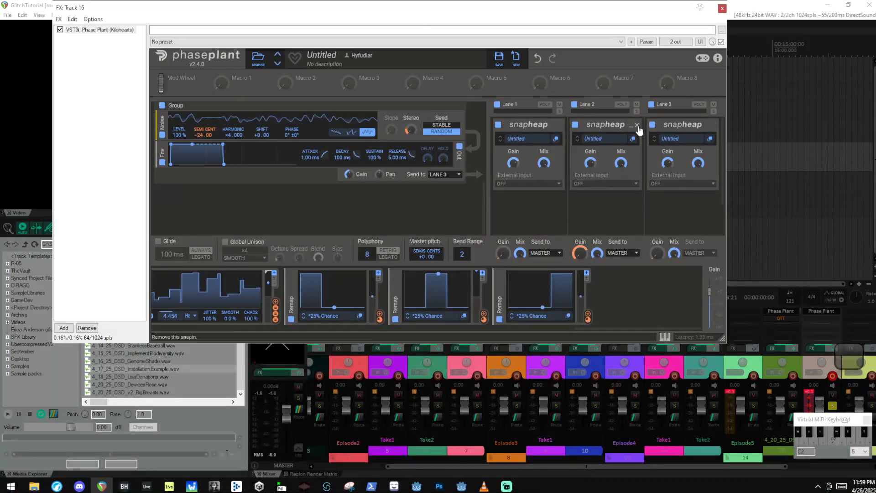
pyautogui.moveTo(527, 127); pyautogui.dragTo(674, 133)
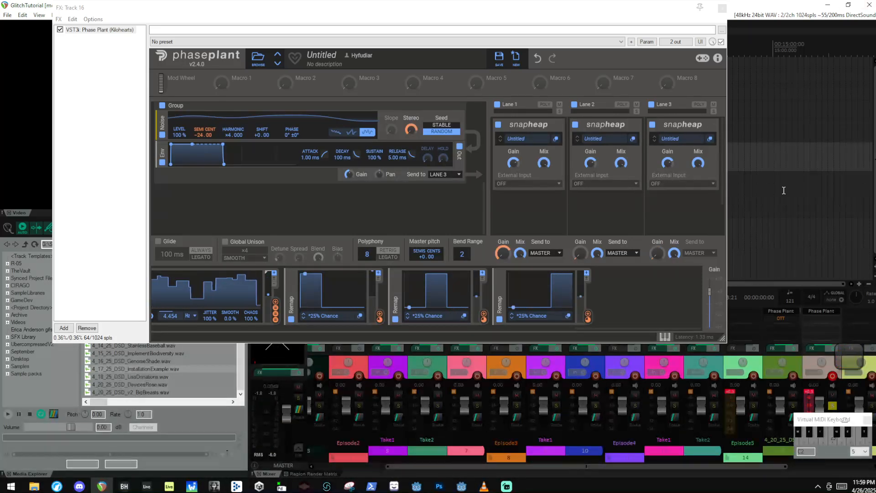
pyautogui.click(541, 216)
pyautogui.click(707, 277)
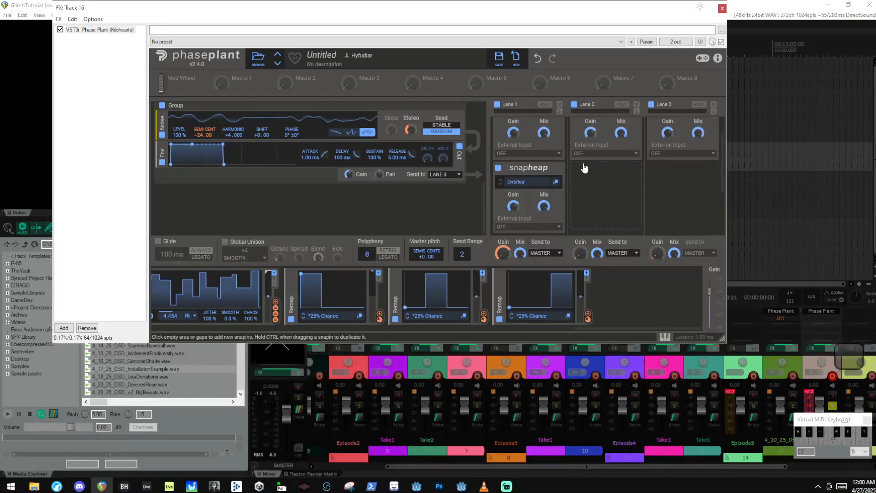
pyautogui.click(555, 182)
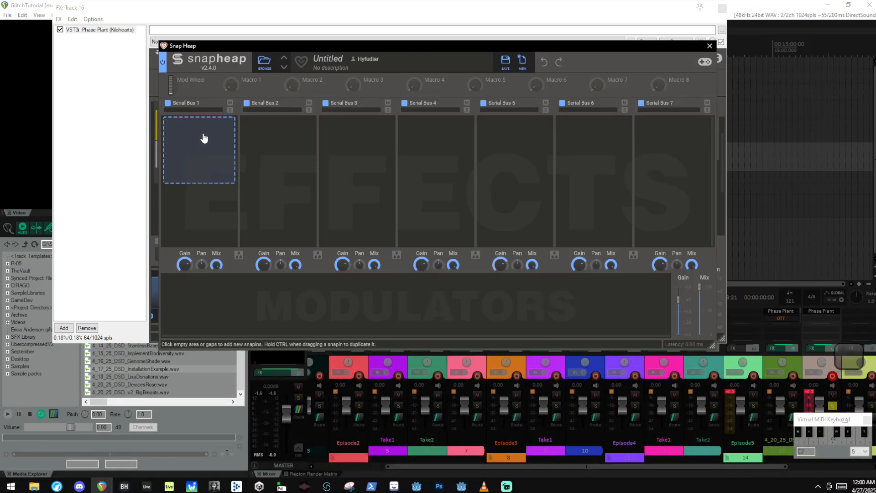
# Step: Add a 1.000 Hz Random modulator and make the first two buses parallel, with a Convolver in Parallel Bus 1a
pyautogui.click(204, 293)
pyautogui.click(226, 310)
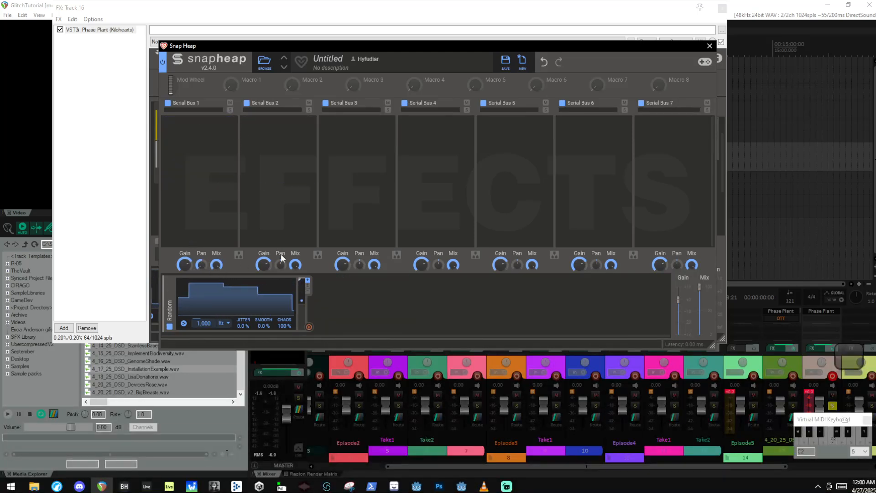
pyautogui.click(238, 254)
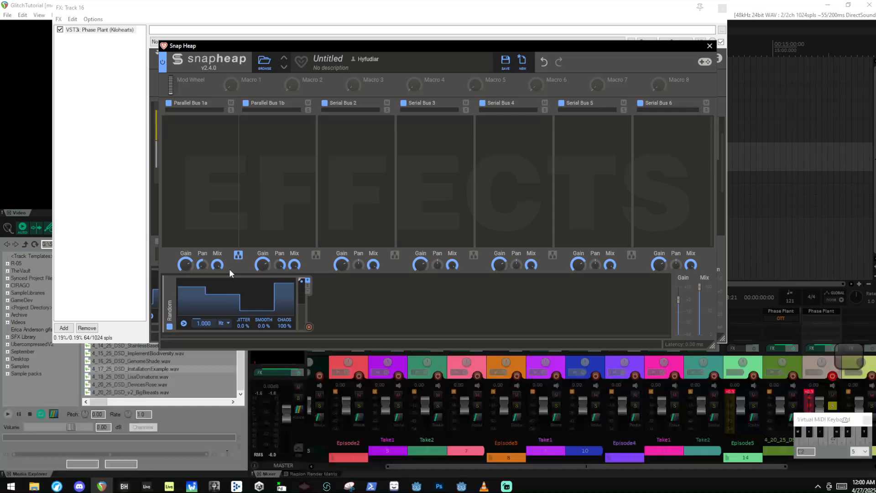
pyautogui.click(211, 136)
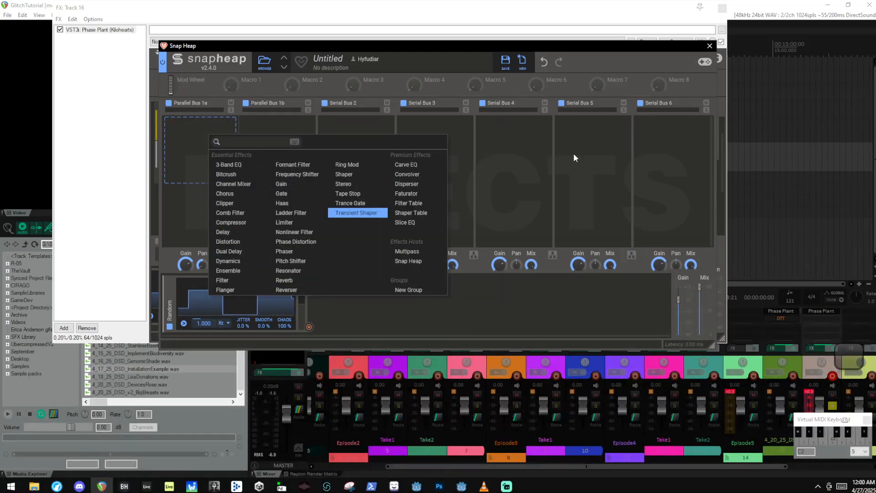
pyautogui.click(437, 173)
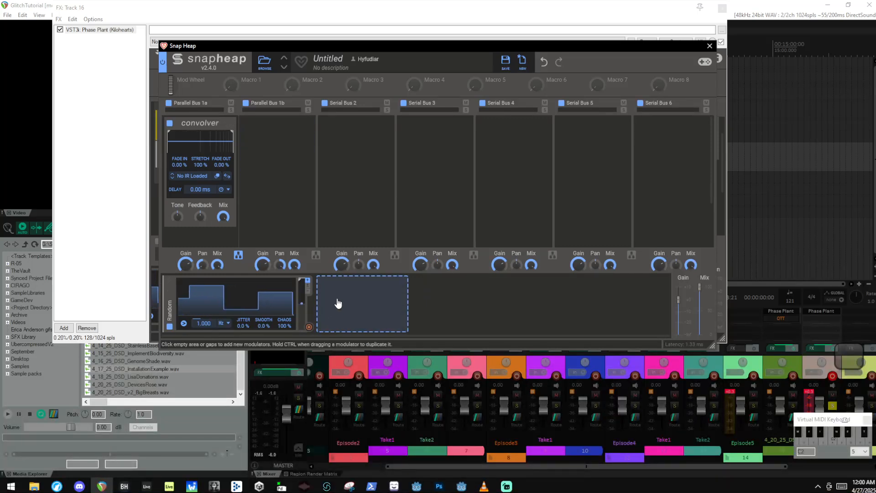
# Step: Add a Remap with the 50% Chance curve, feed it from the Random, and let it modulate the Convolver's Mix, with the base Mix fully down
pyautogui.click(348, 295)
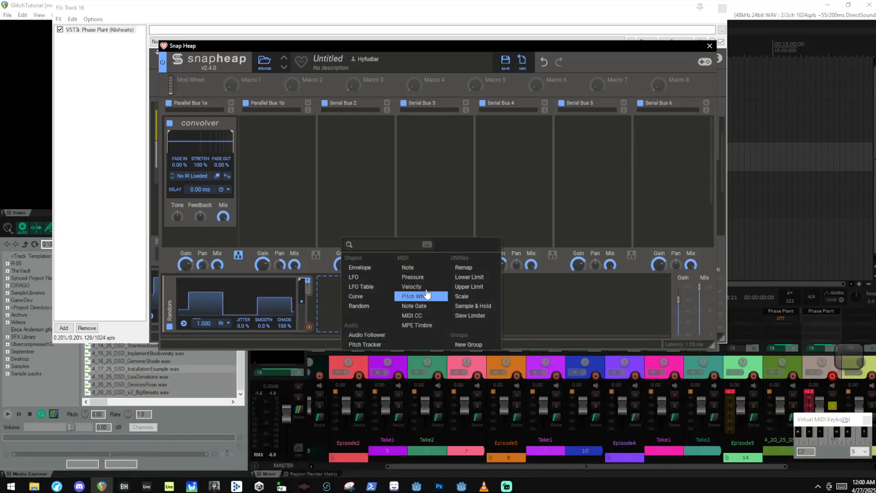
pyautogui.click(456, 268)
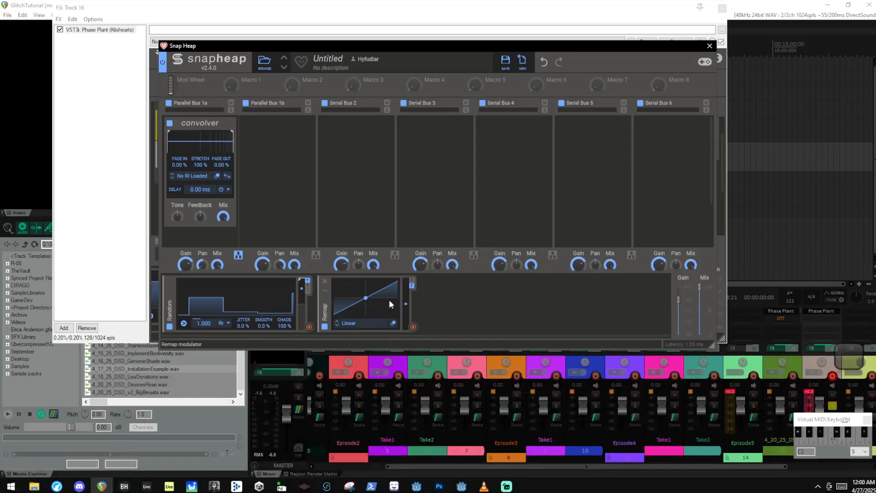
pyautogui.click(370, 323)
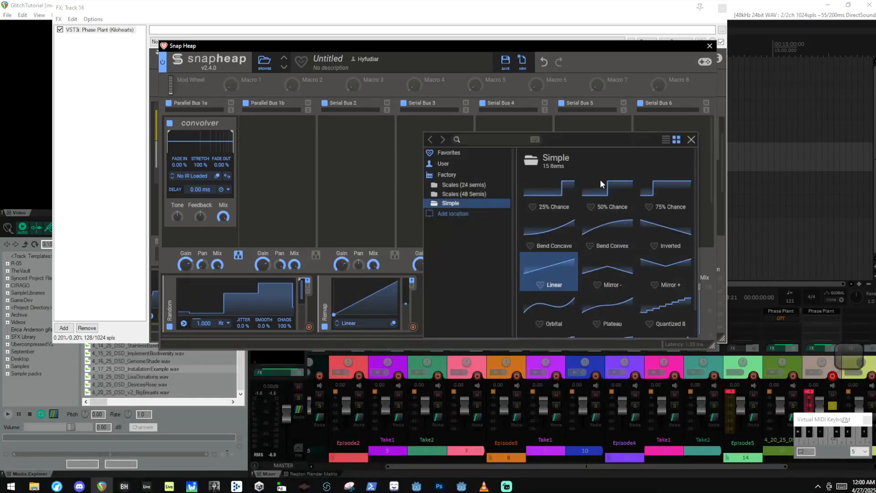
pyautogui.click(602, 185)
pyautogui.click(690, 140)
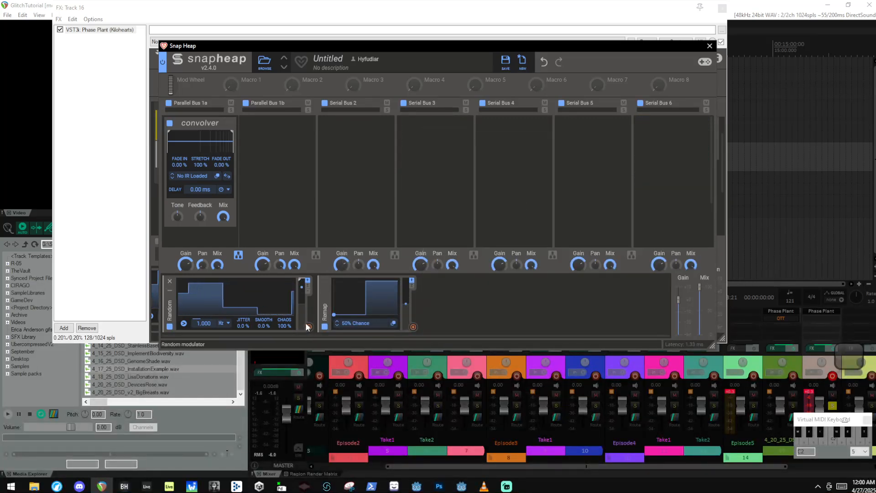
pyautogui.moveTo(307, 327); pyautogui.dragTo(223, 218)
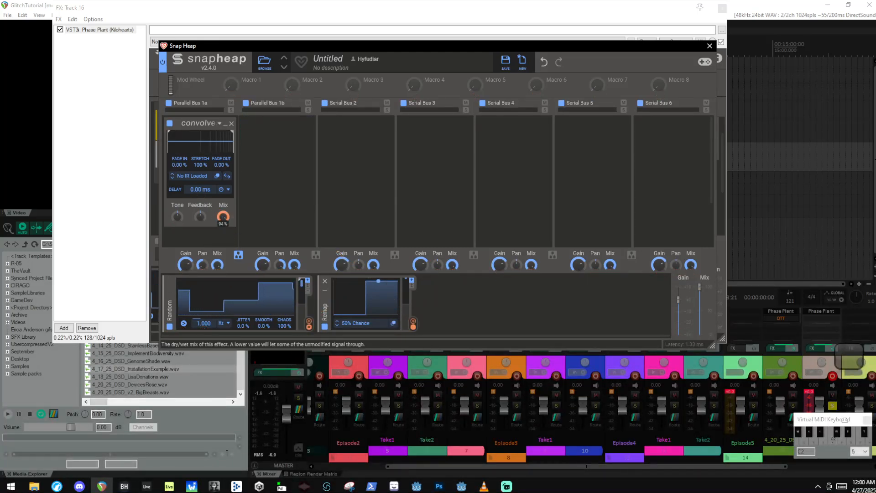
# Step: Add a second Random modulator at 0.000 Hz after the 50% Chance Remap and trigger it from that Remap
pyautogui.click(475, 306)
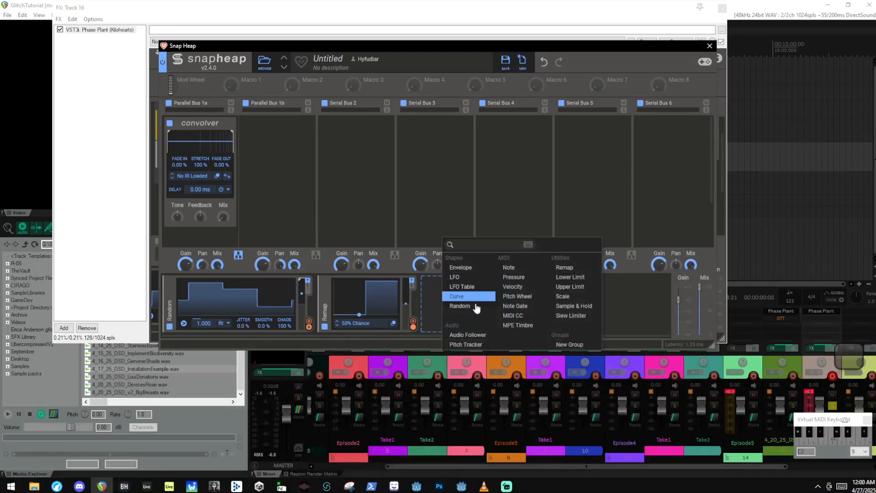
pyautogui.click(470, 307)
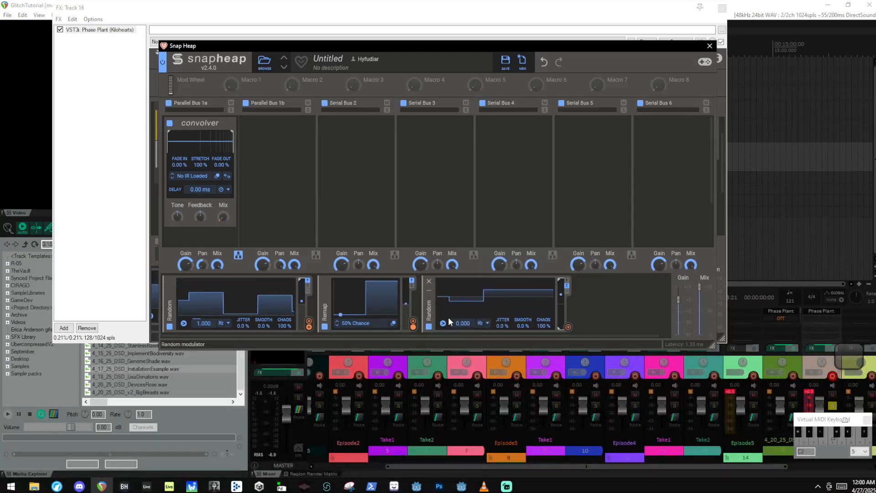
pyautogui.moveTo(412, 322); pyautogui.dragTo(443, 325)
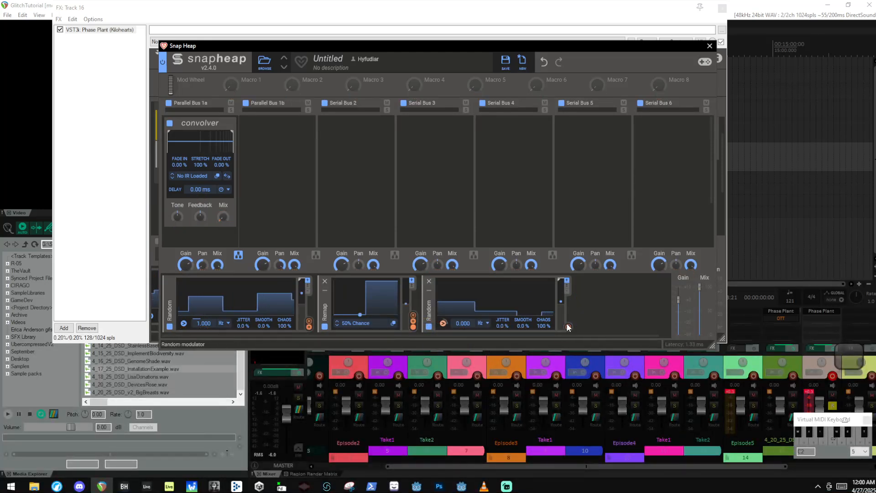
# Step: Modulate the Convolver's Delay with the 0.000 Hz Random modulator, setting the modulation range to about 0 to 102 ms
pyautogui.moveTo(567, 329); pyautogui.dragTo(197, 193)
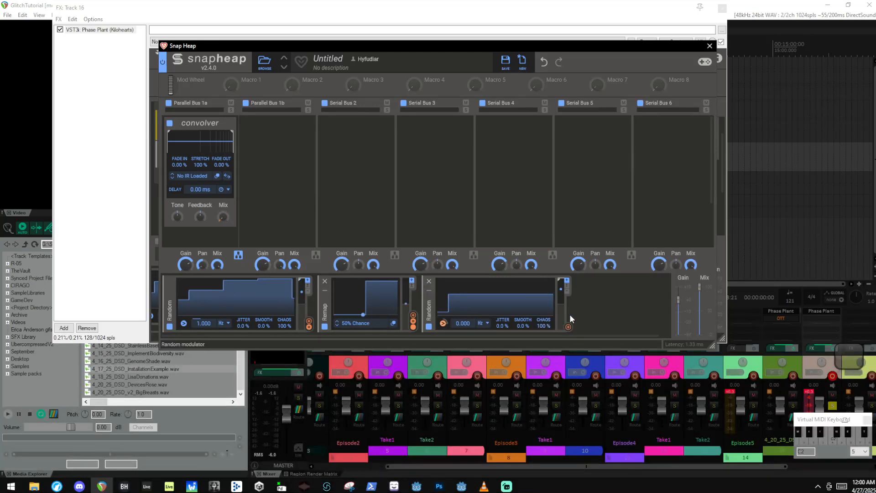
pyautogui.moveTo(567, 327); pyautogui.dragTo(198, 197)
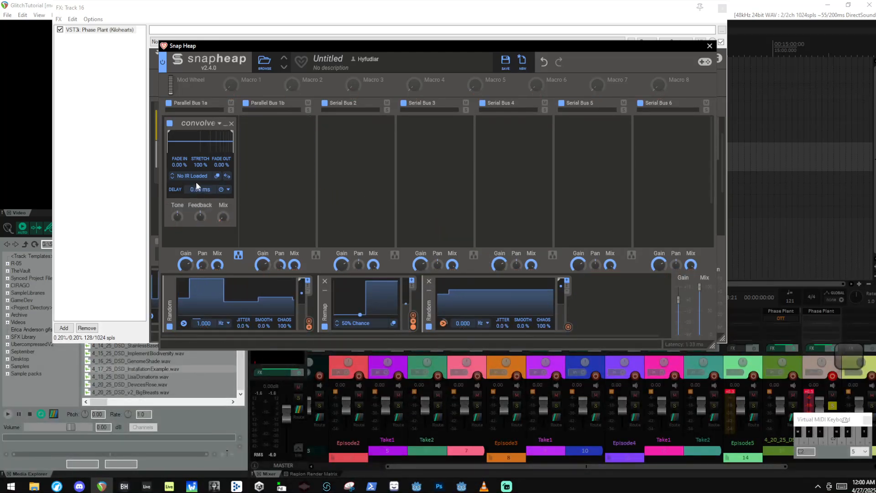
pyautogui.moveTo(568, 327); pyautogui.dragTo(200, 195)
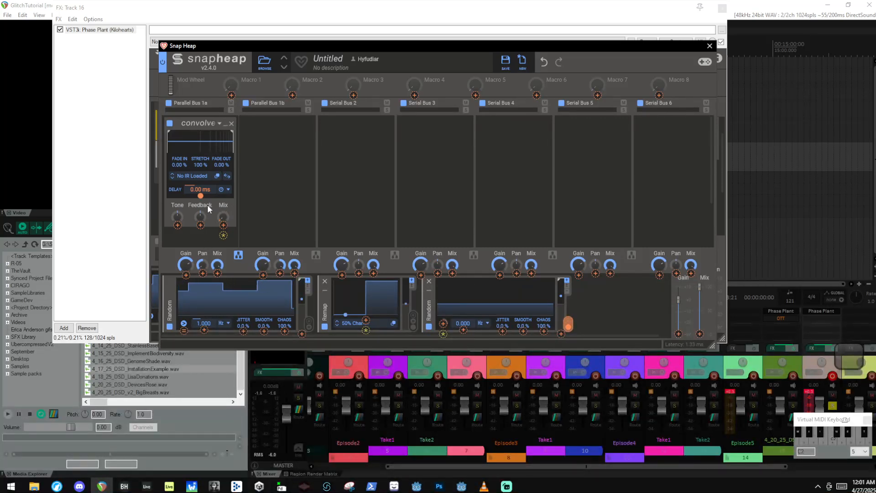
pyautogui.moveTo(200, 193)
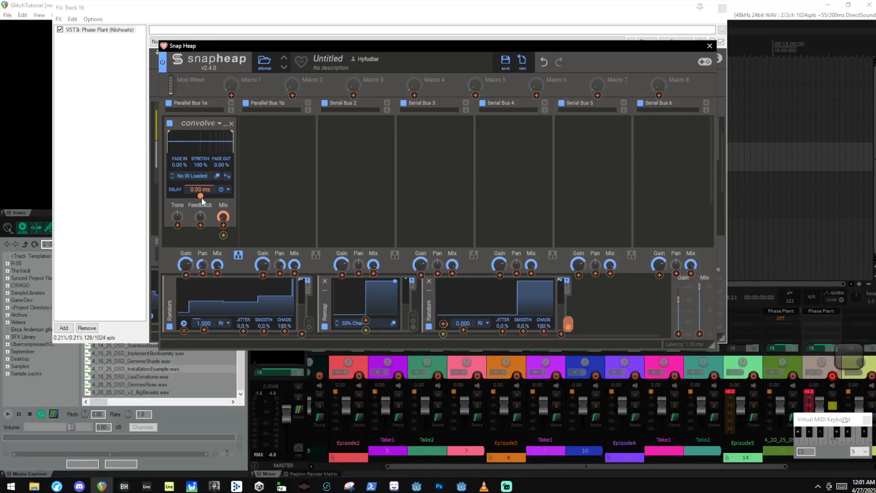
pyautogui.moveTo(201, 196); pyautogui.dragTo(201, 219)
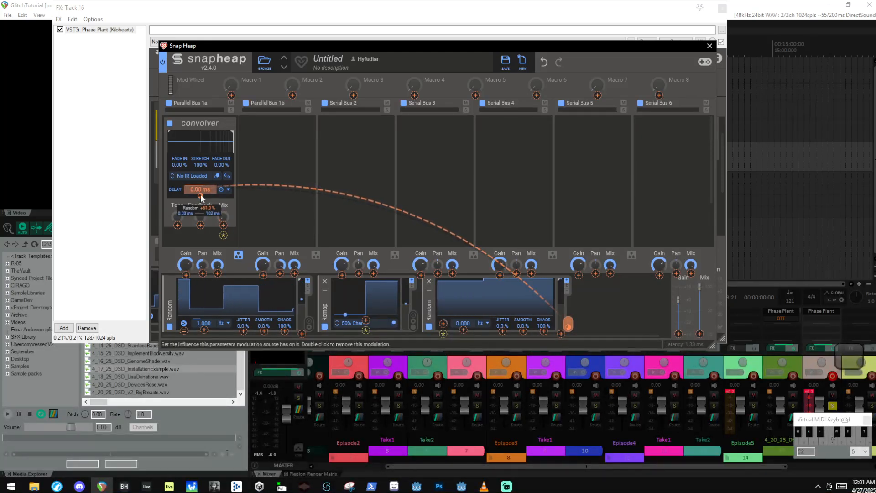
pyautogui.click(340, 192)
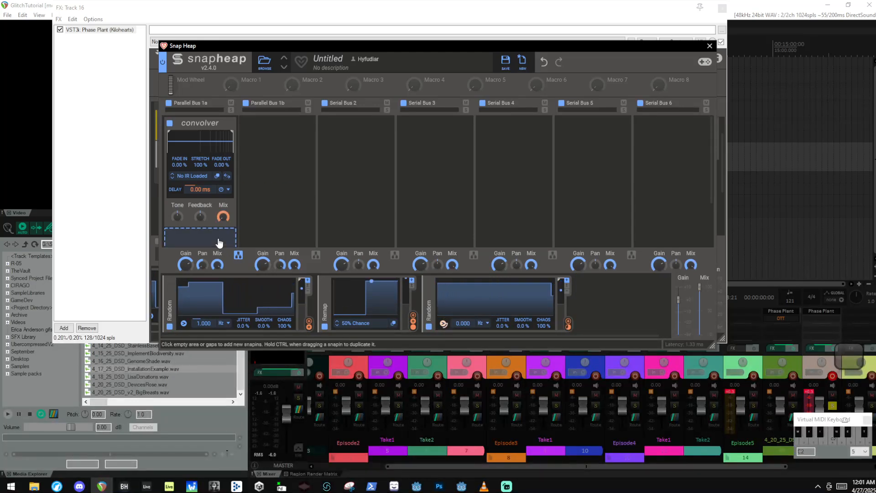
# Step: Insert a Gain below the Convolver in Parallel Bus 1a and add a third Random modulator set to 3.238 Hz with 100% Jitter
pyautogui.click(227, 237)
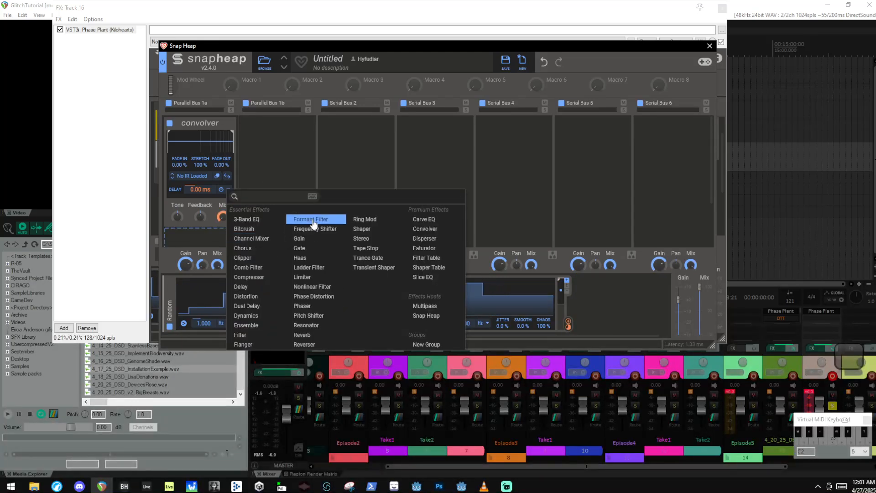
pyautogui.click(317, 238)
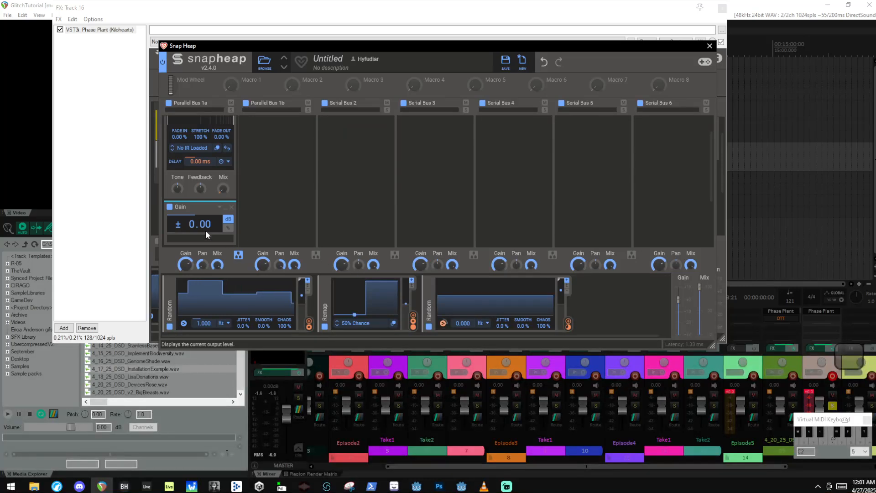
pyautogui.click(616, 304)
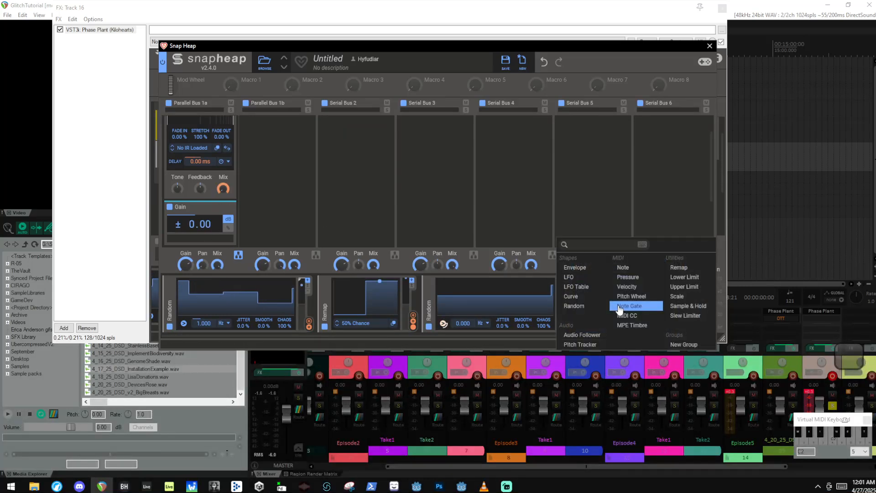
pyautogui.click(569, 306)
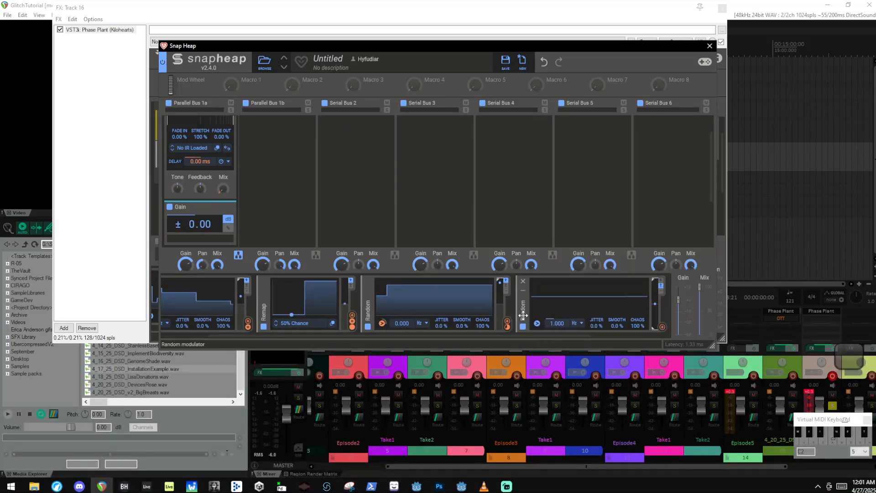
pyautogui.moveTo(451, 322); pyautogui.dragTo(451, 349)
pyautogui.moveTo(491, 326); pyautogui.dragTo(491, 274)
pyautogui.scroll(3, 364, 284)
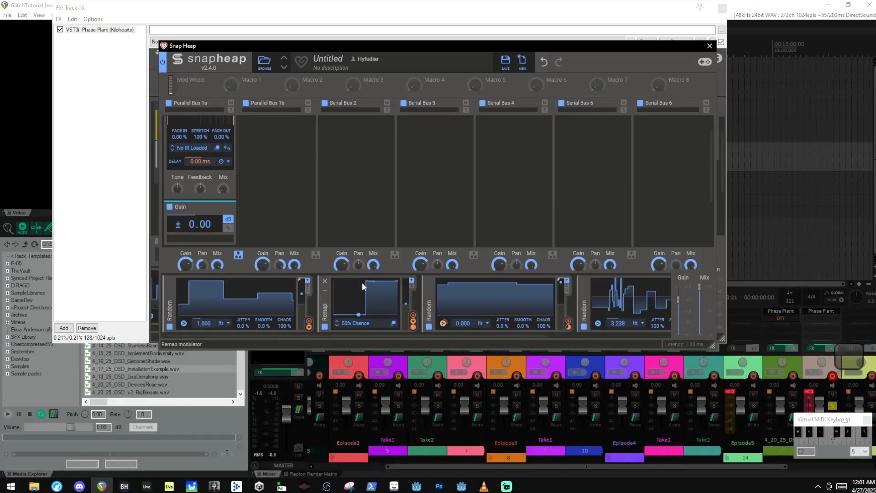
# Step: Set the first Random modulator to 1.357 Hz with 100% Jitter and add a Remap after the 3.238 Hz Random
pyautogui.moveTo(243, 325); pyautogui.dragTo(243, 323)
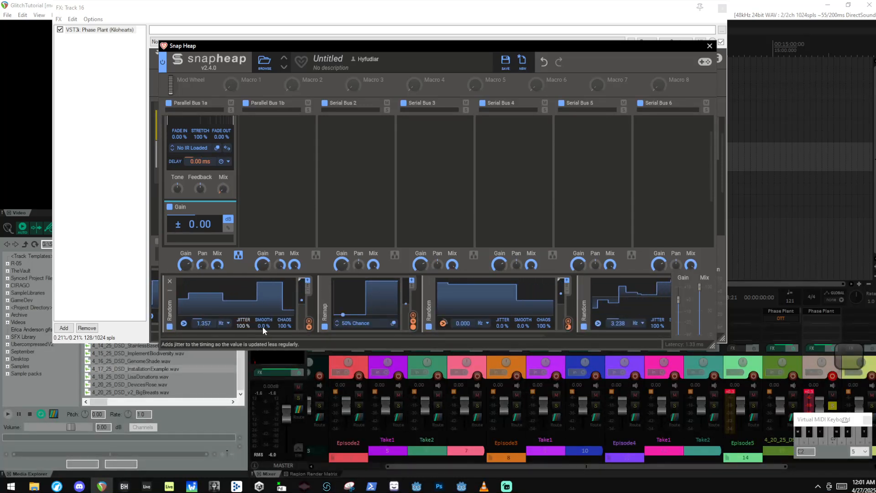
pyautogui.scroll(-3, 606, 299)
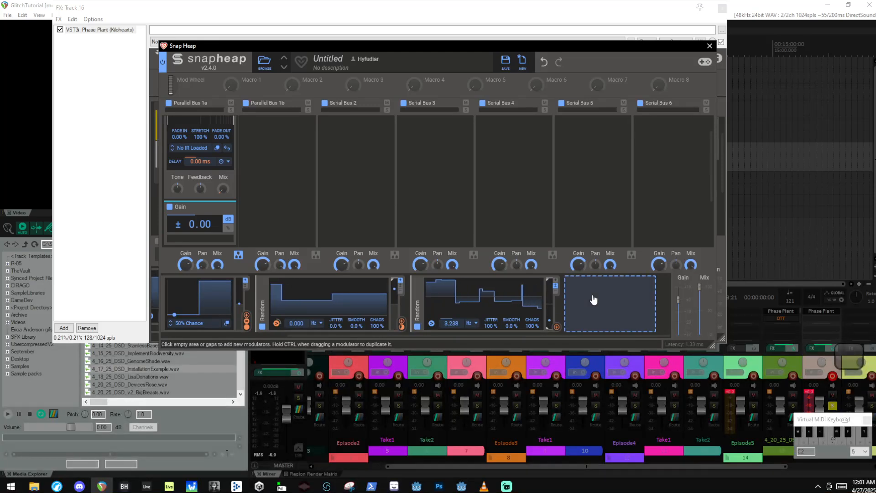
pyautogui.click(590, 306)
pyautogui.click(554, 280)
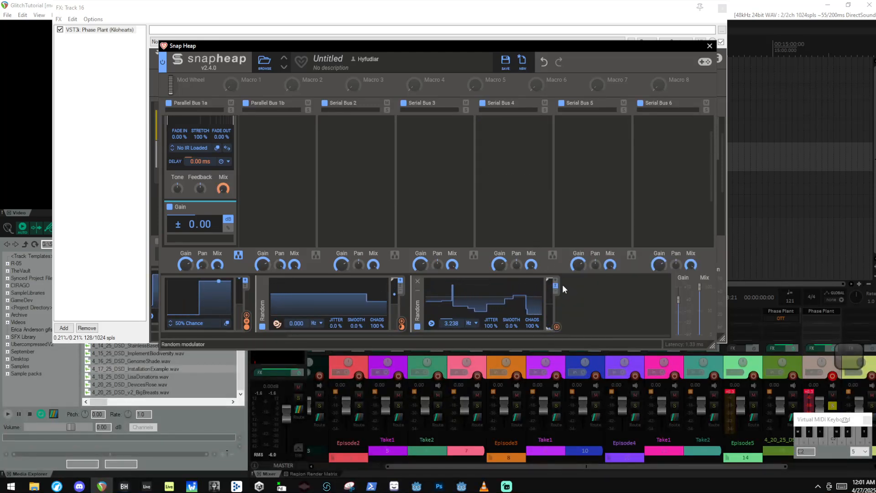
pyautogui.click(577, 304)
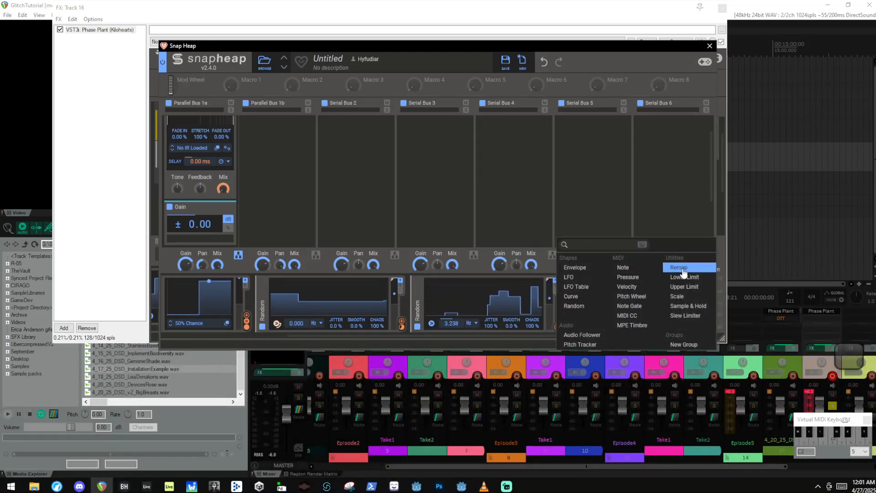
pyautogui.click(683, 268)
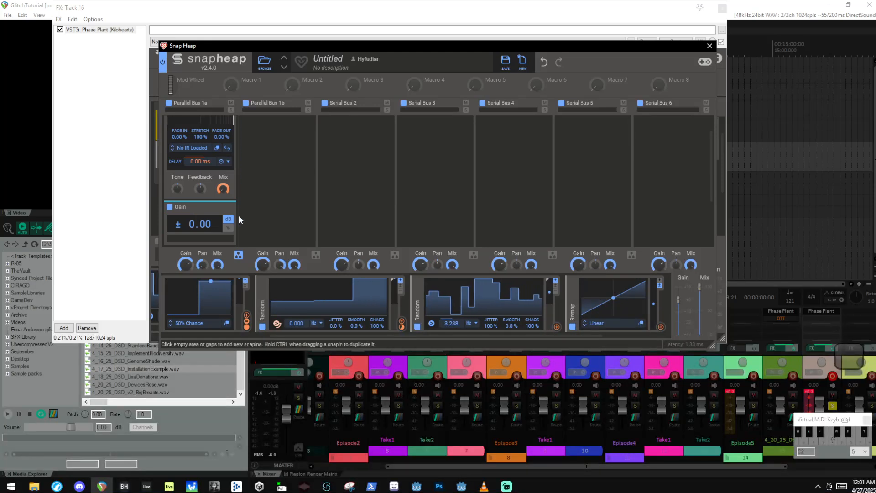
# Step: Switch the Gain in Parallel Bus 1a to percent and lower it to 0.0%
pyautogui.click(229, 227)
pyautogui.moveTo(186, 222); pyautogui.dragTo(186, 273)
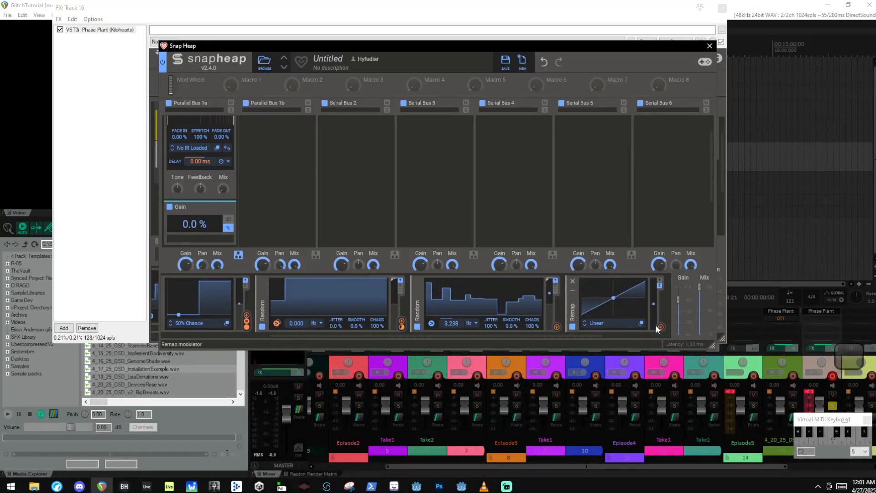
# Step: Reshape the new Remap's curve into a hard step from -100% to 100% at about -40% input
pyautogui.click(640, 323)
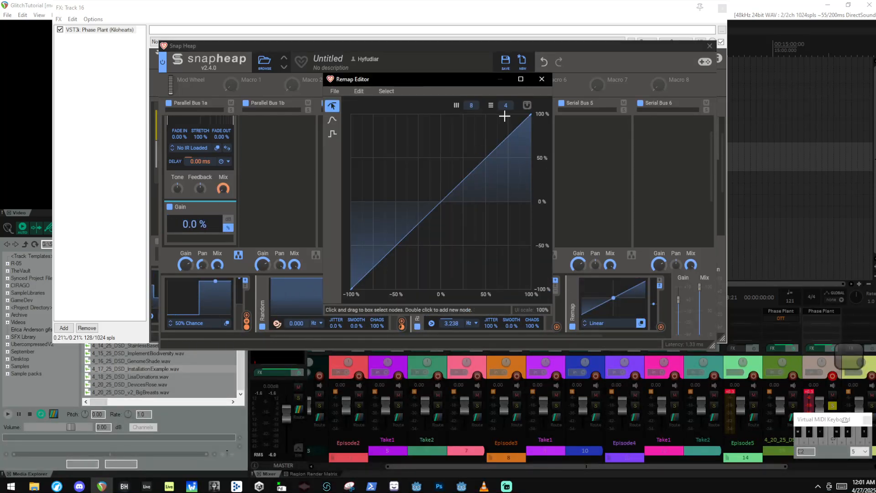
pyautogui.doubleClick(385, 122)
pyautogui.moveTo(385, 123); pyautogui.dragTo(379, 68)
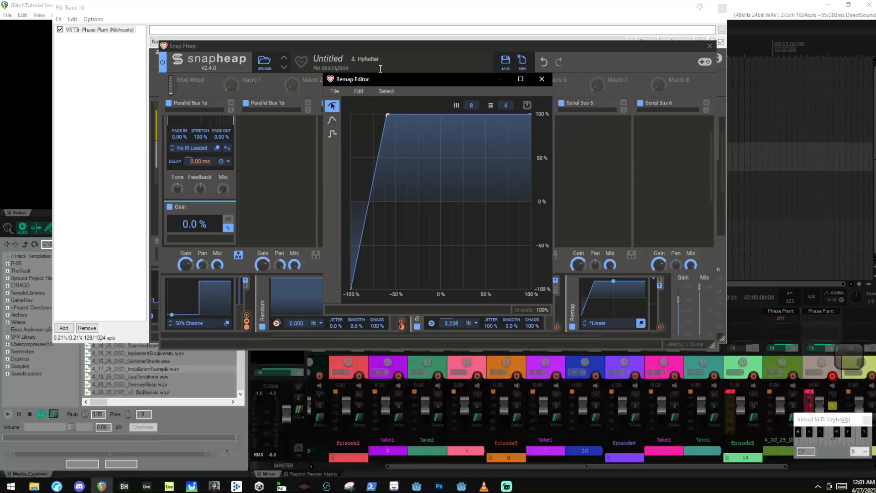
pyautogui.doubleClick(368, 189)
pyautogui.moveTo(368, 190); pyautogui.dragTo(511, 482)
pyautogui.moveTo(387, 114); pyautogui.dragTo(407, 112)
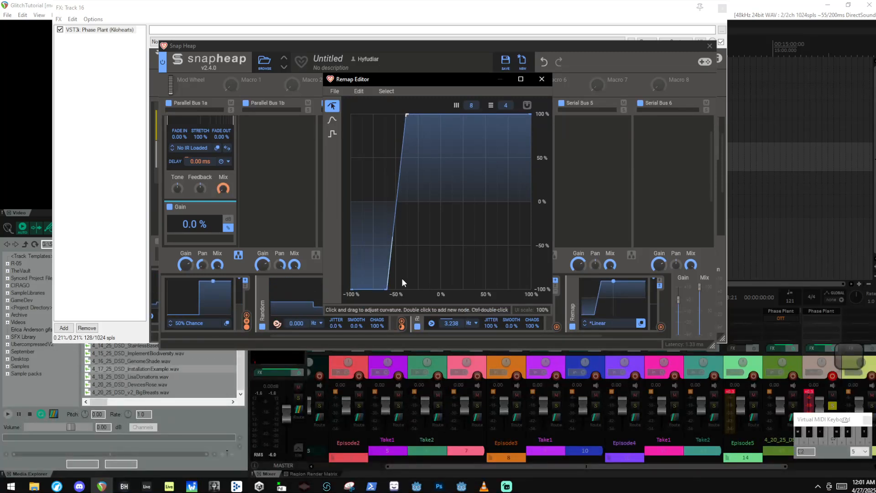
pyautogui.moveTo(383, 290); pyautogui.dragTo(405, 289)
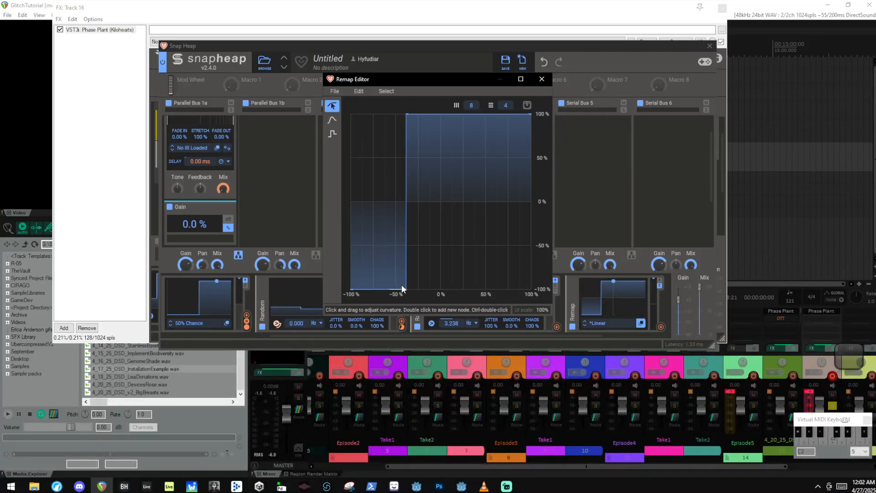
pyautogui.click(541, 78)
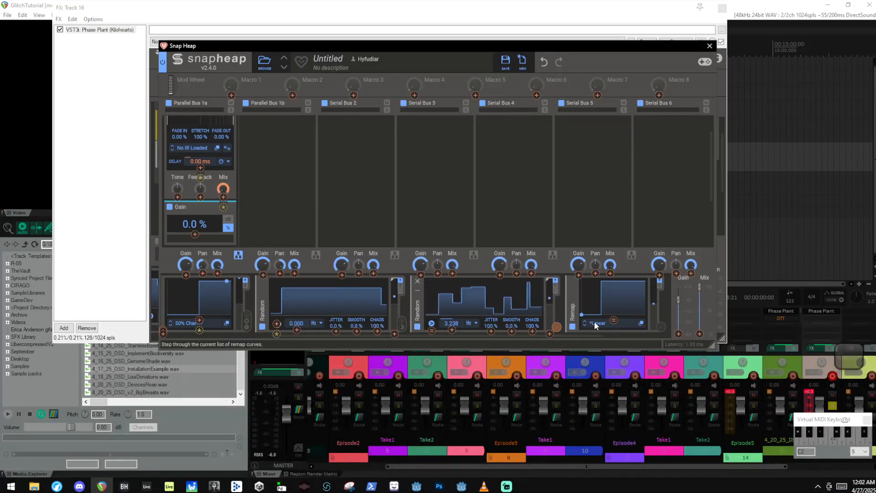
# Step: Feed the new Remap from the 3.238 Hz Random and let it modulate the Gain in Parallel Bus 1a
pyautogui.moveTo(660, 328)
pyautogui.mouseDown()
pyautogui.moveTo(179, 233)
pyautogui.moveTo(194, 232)
pyautogui.mouseUp()
pyautogui.click(365, 218)
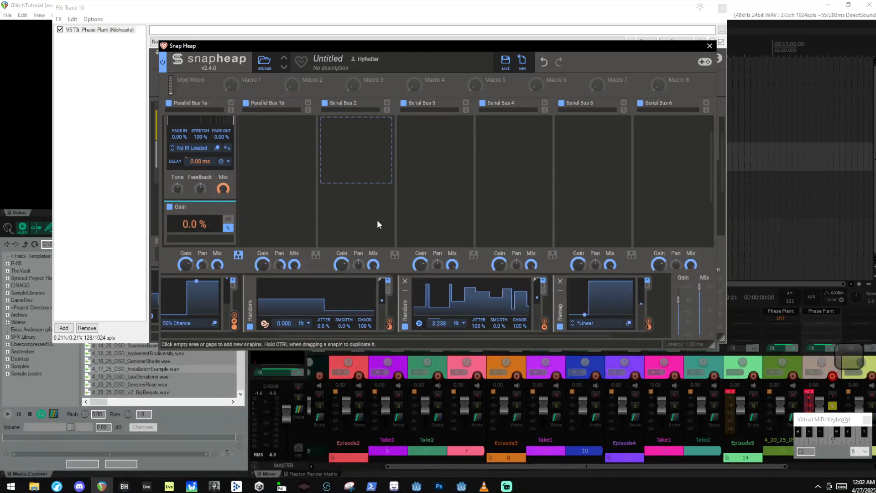
# Step: Create a modulator group before the 1.357 Hz Random and move all three Randoms and both Remaps into it
pyautogui.scroll(2, 355, 218)
pyautogui.scroll(4, 449, 304)
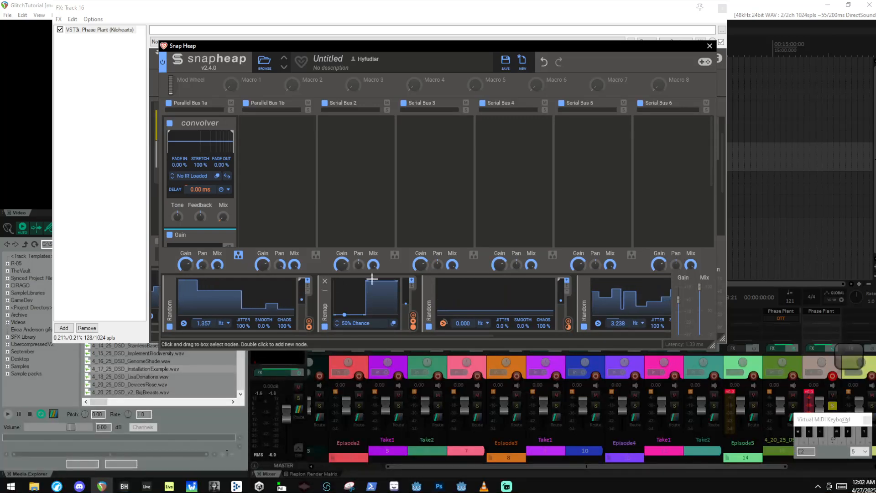
pyautogui.rightClick(163, 296)
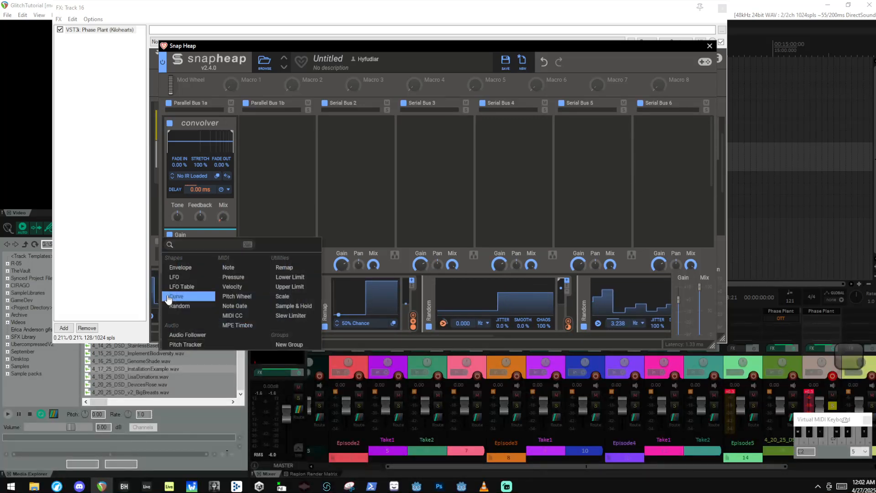
pyautogui.click(293, 345)
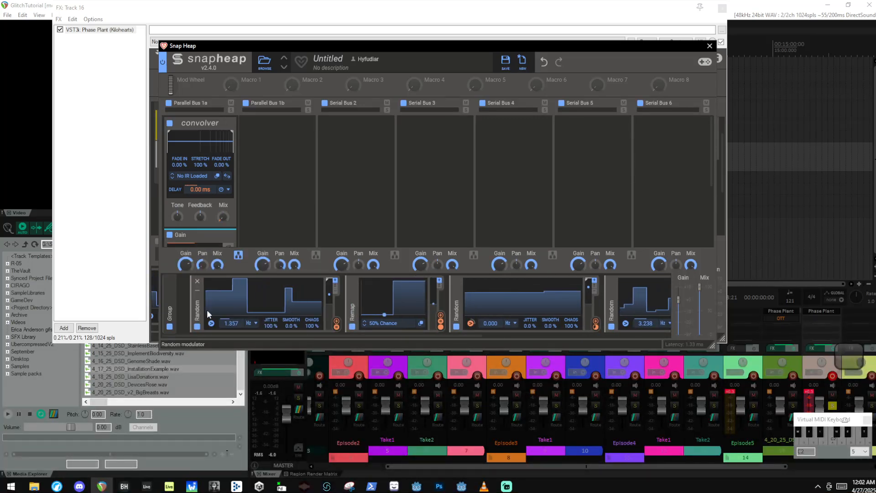
pyautogui.moveTo(199, 311); pyautogui.dragTo(184, 310)
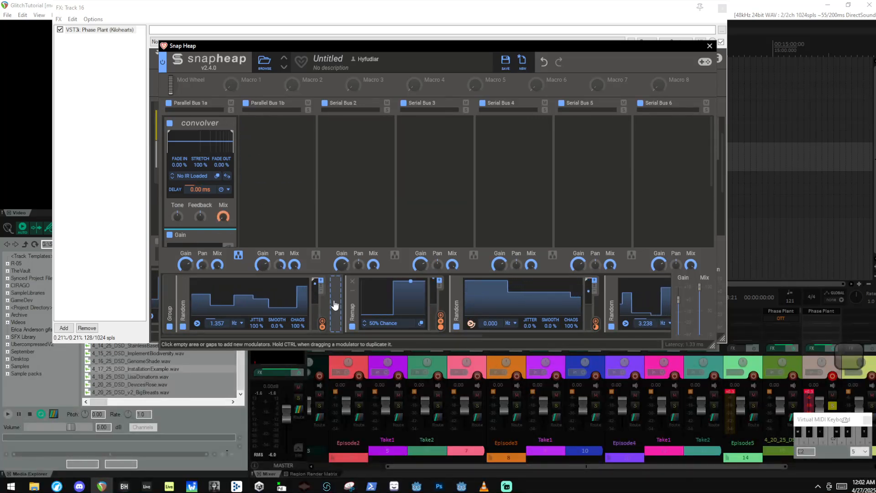
pyautogui.moveTo(351, 305); pyautogui.dragTo(337, 303)
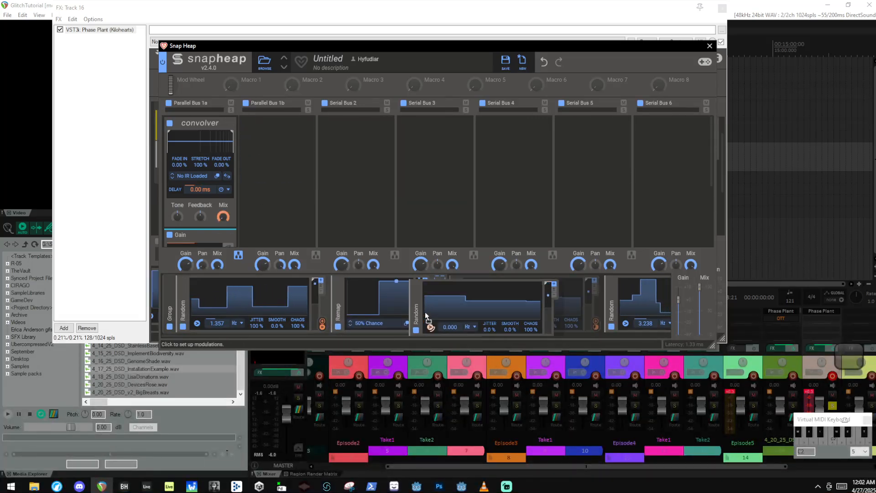
pyautogui.moveTo(610, 310); pyautogui.dragTo(376, 315)
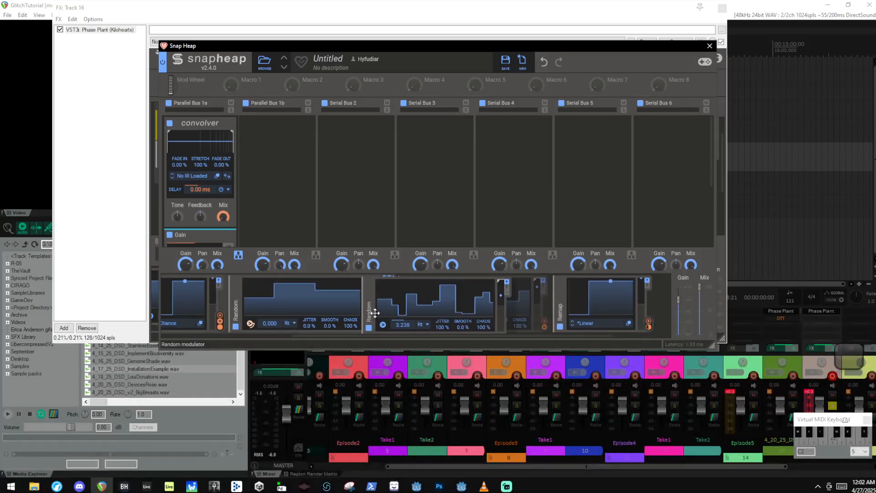
pyautogui.moveTo(535, 310); pyautogui.dragTo(535, 309)
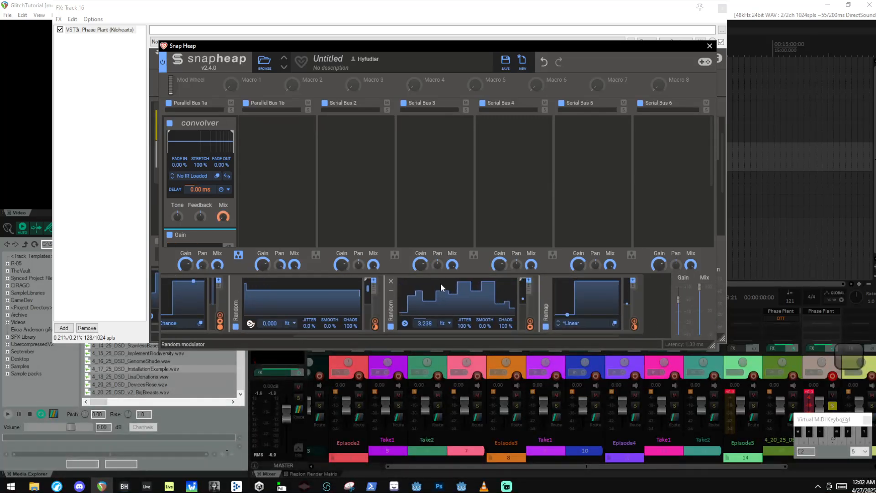
# Step: Duplicate the modulator group after the last Remap, and copy the Convolver and Gain from Parallel Bus 1a into Parallel Bus 1b
pyautogui.scroll(4, 440, 287)
pyautogui.moveTo(176, 309); pyautogui.dragTo(652, 303)
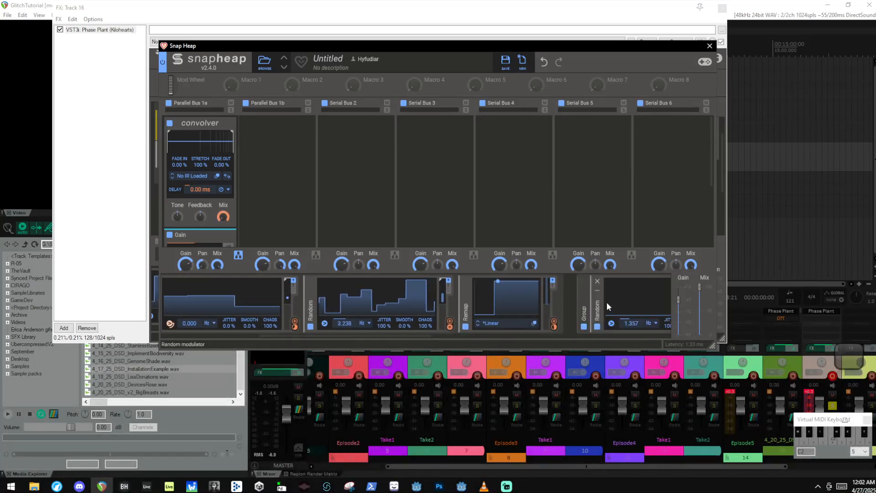
pyautogui.scroll(-5, 606, 302)
pyautogui.moveTo(186, 123); pyautogui.dragTo(286, 133)
pyautogui.scroll(-3, 191, 189)
pyautogui.moveTo(185, 141); pyautogui.dragTo(294, 158)
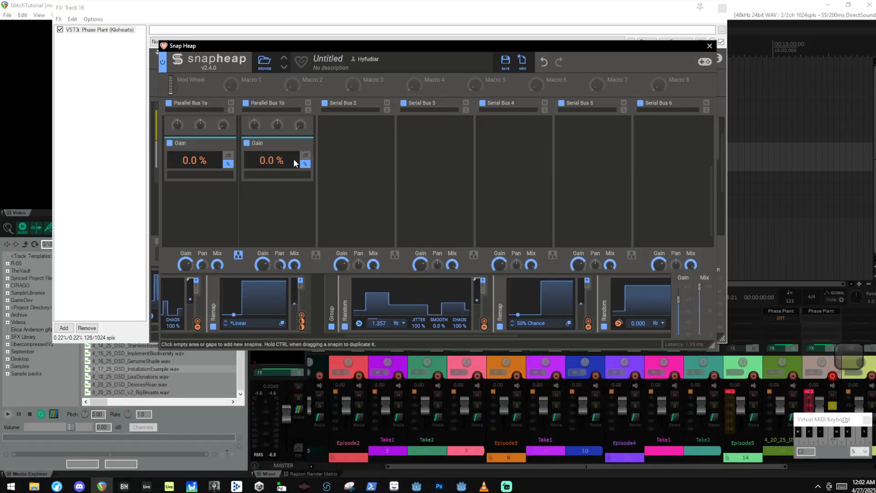
# Step: Remove the copied modulations from the Convolver's Mix and Delay and from the Gain in Parallel Bus 1b
pyautogui.scroll(3, 293, 157)
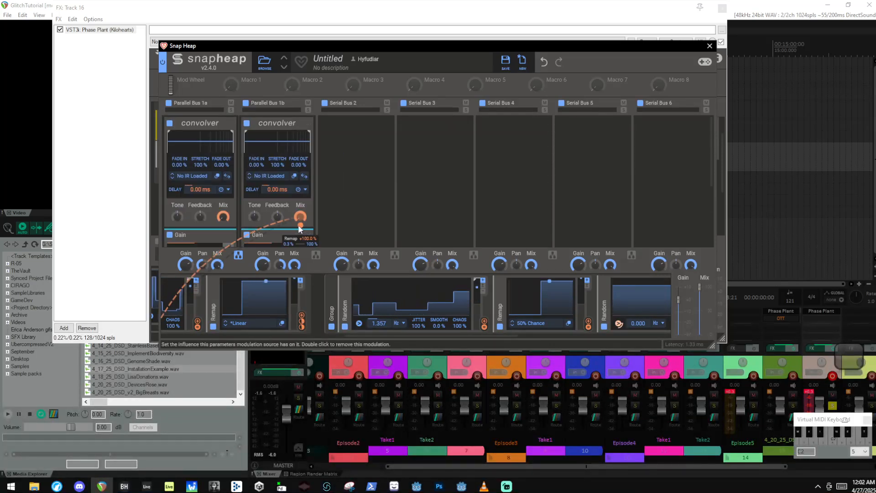
pyautogui.doubleClick(298, 224)
pyautogui.doubleClick(279, 197)
pyautogui.scroll(-3, 279, 196)
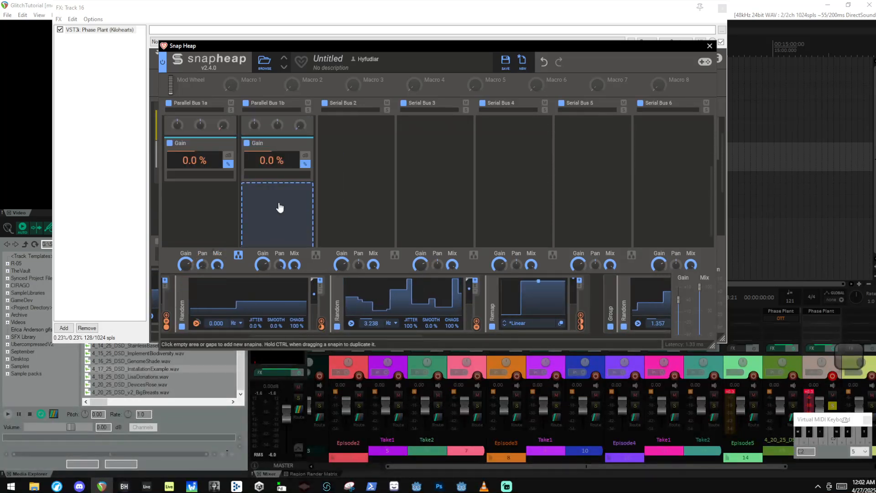
pyautogui.scroll(3, 286, 207)
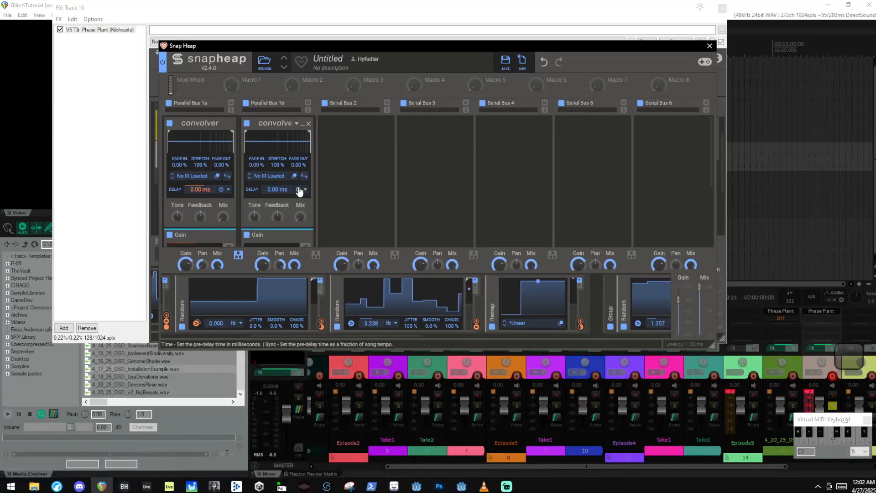
# Step: Modulate the Mix of the Convolver in Parallel Bus 1b with the duplicated group's 50% Chance Remap
pyautogui.scroll(-5, 503, 297)
pyautogui.scroll(-2, 472, 311)
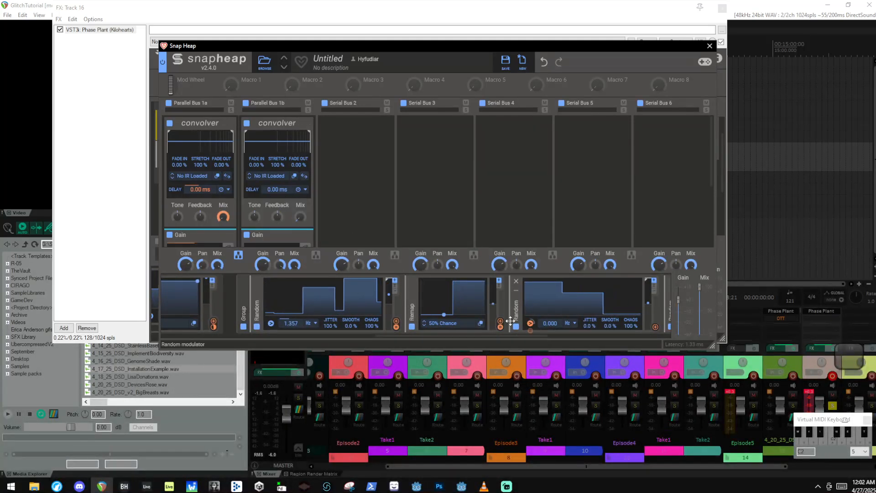
pyautogui.moveTo(500, 324); pyautogui.dragTo(300, 217)
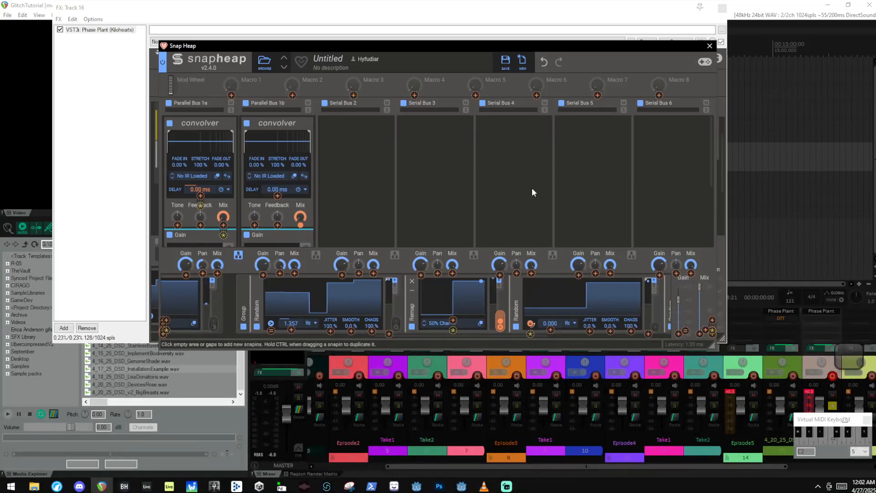
pyautogui.scroll(-3, 433, 240)
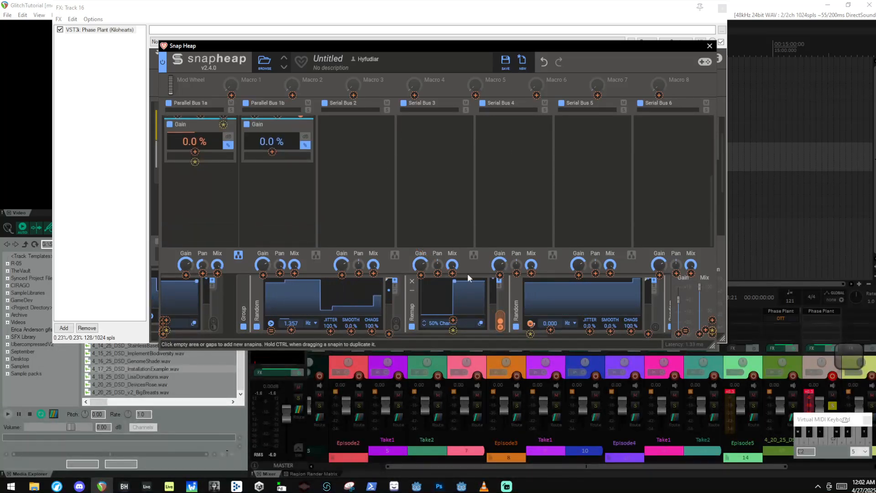
pyautogui.scroll(3, 447, 220)
# Step: Modulate the Delay of the Convolver in Parallel Bus 1b with the duplicated group's 0.000 Hz Random
pyautogui.scroll(-3, 559, 308)
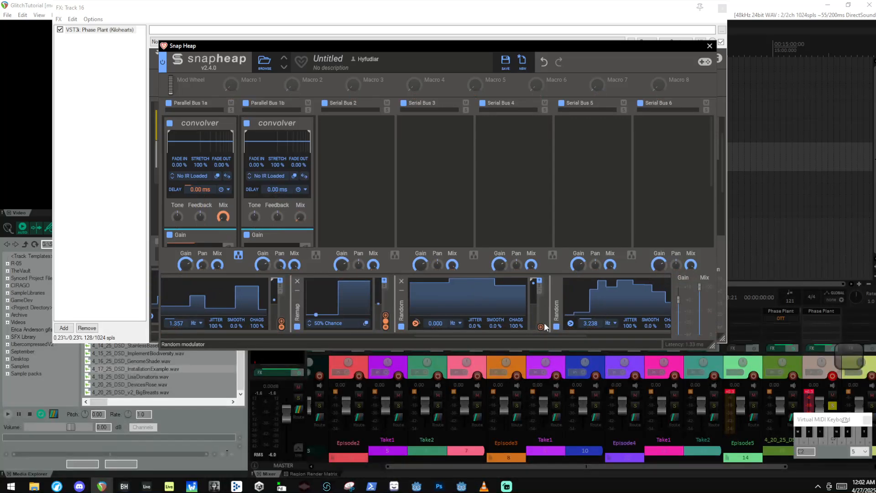
pyautogui.moveTo(540, 326); pyautogui.dragTo(278, 158)
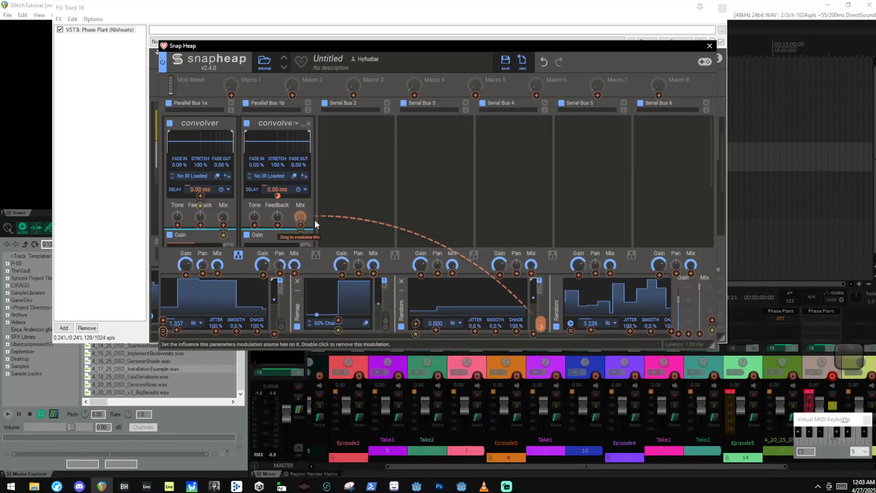
pyautogui.scroll(-5, 606, 302)
pyautogui.click(470, 223)
# Step: Modulate the Gain in Parallel Bus 1b with the duplicated group's last Remap
pyautogui.scroll(-2, 293, 207)
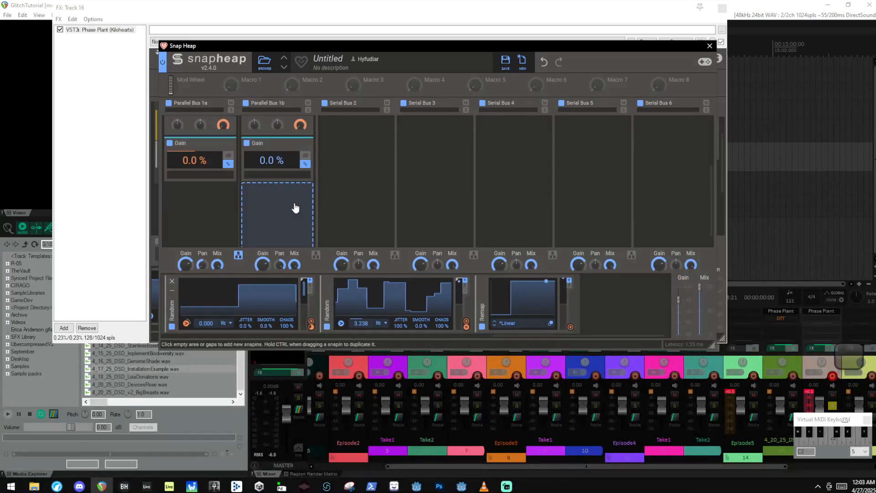
pyautogui.scroll(1, 315, 219)
pyautogui.moveTo(570, 326); pyautogui.dragTo(272, 202)
pyautogui.click(503, 199)
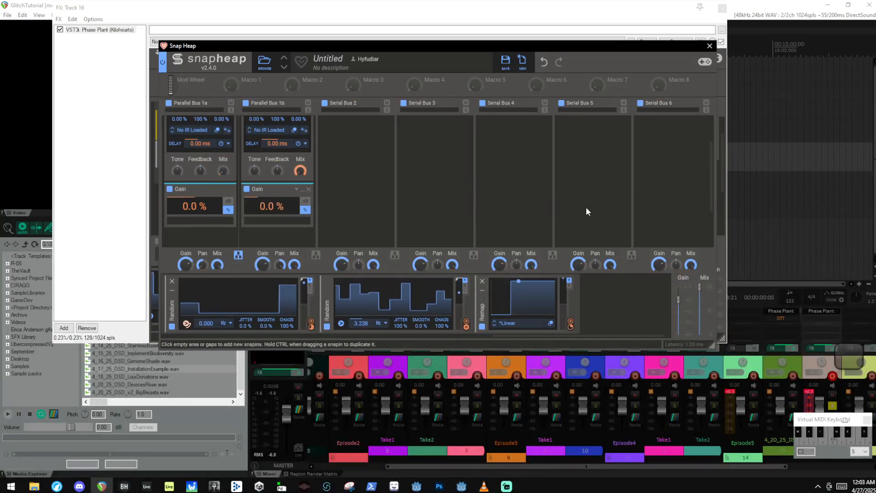
# Step: Close and reopen the second Snap Heap in Lane 1, and fine-tune the Gain modulation in Parallel Bus 1b
pyautogui.click(709, 45)
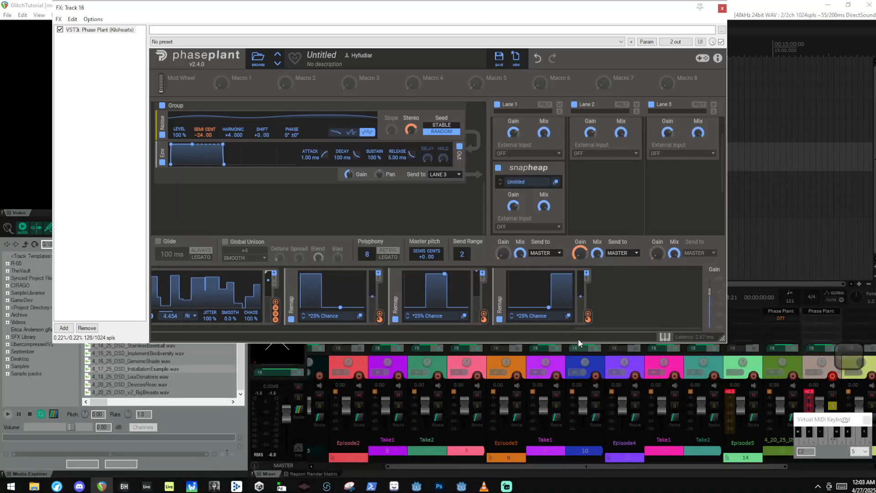
pyautogui.scroll(1, 554, 194)
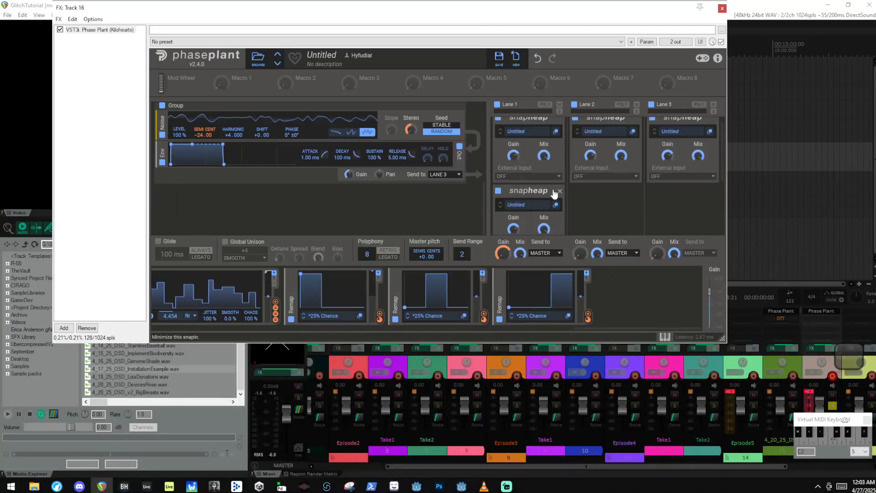
pyautogui.click(555, 205)
pyautogui.scroll(-5, 294, 214)
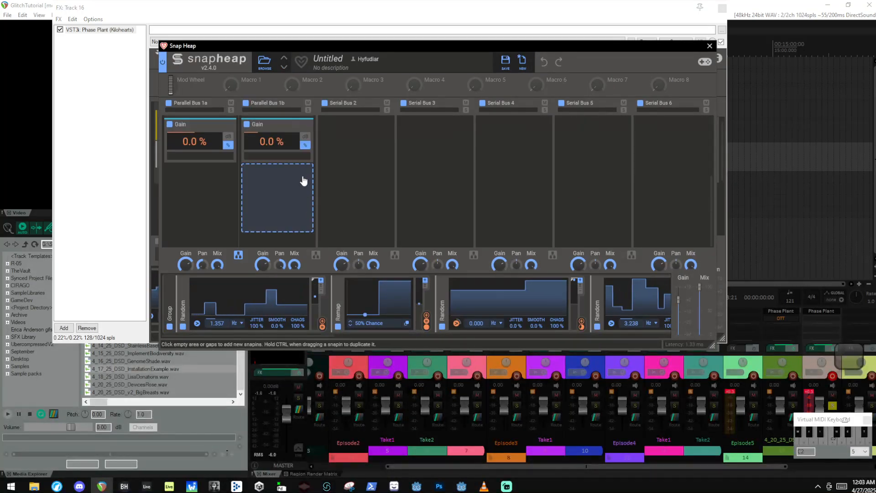
pyautogui.scroll(2, 284, 224)
pyautogui.moveTo(272, 219)
pyautogui.mouseDown()
pyautogui.moveTo(272, 227)
pyautogui.moveTo(272, 218)
pyautogui.mouseUp()
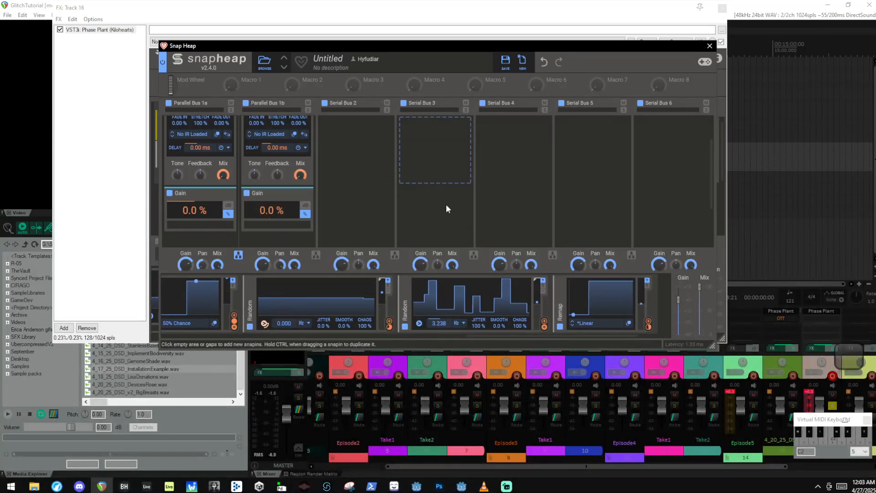
# Step: Close the Snap Heap editor and duplicate Lane 1's second Snap Heap into Lanes 2 and 3
pyautogui.click(709, 45)
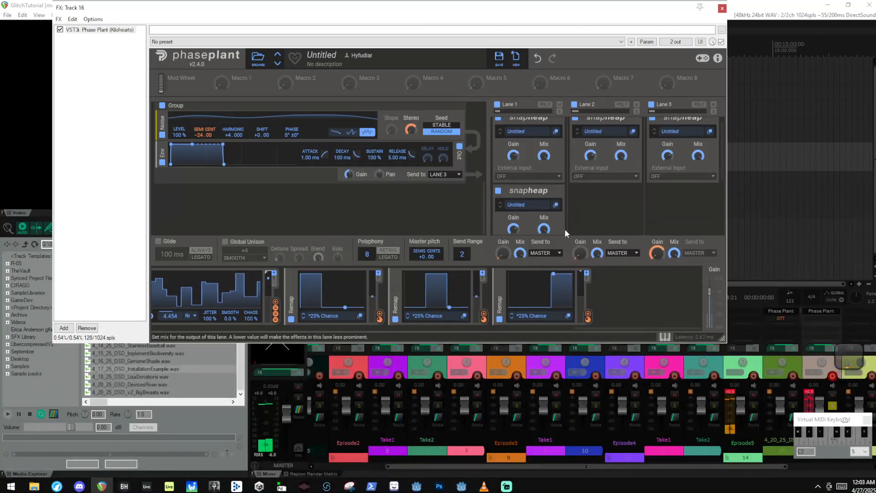
pyautogui.moveTo(519, 190); pyautogui.dragTo(680, 196)
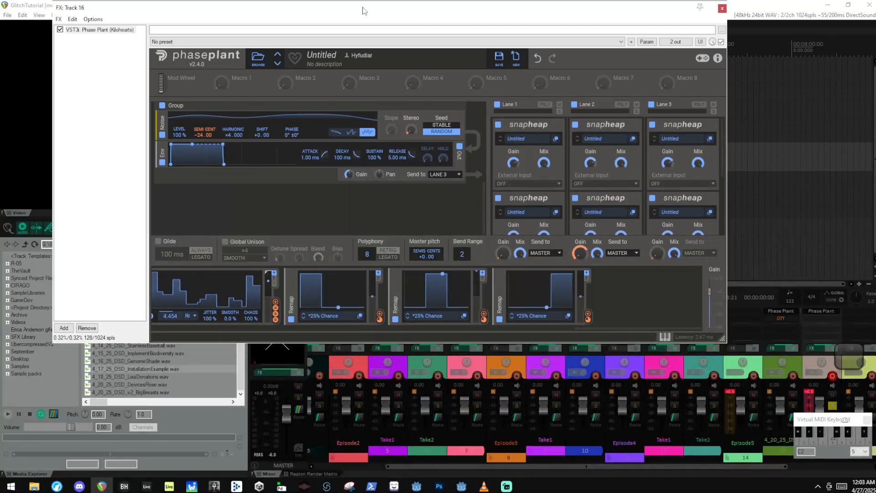
pyautogui.moveTo(359, 11); pyautogui.dragTo(412, 62)
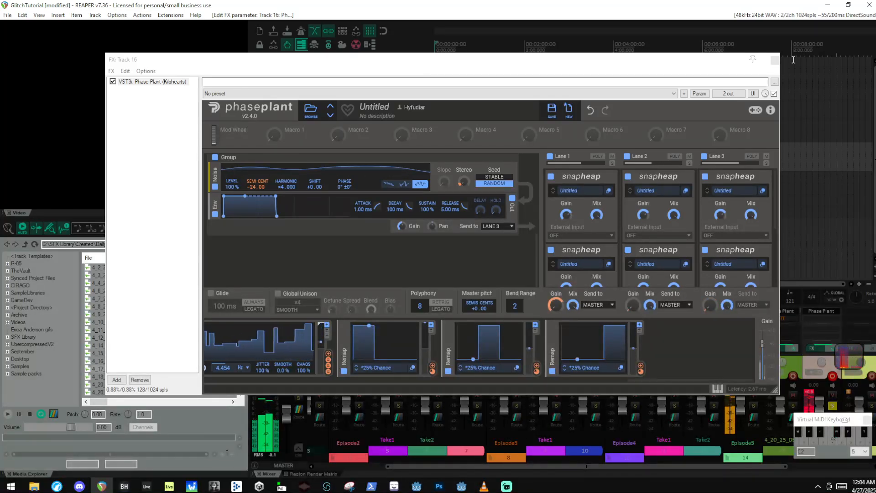
# Step: Add a Multipass below the two Snap Heaps in Lane 1, then open and close its editor
pyautogui.scroll(-5, 696, 254)
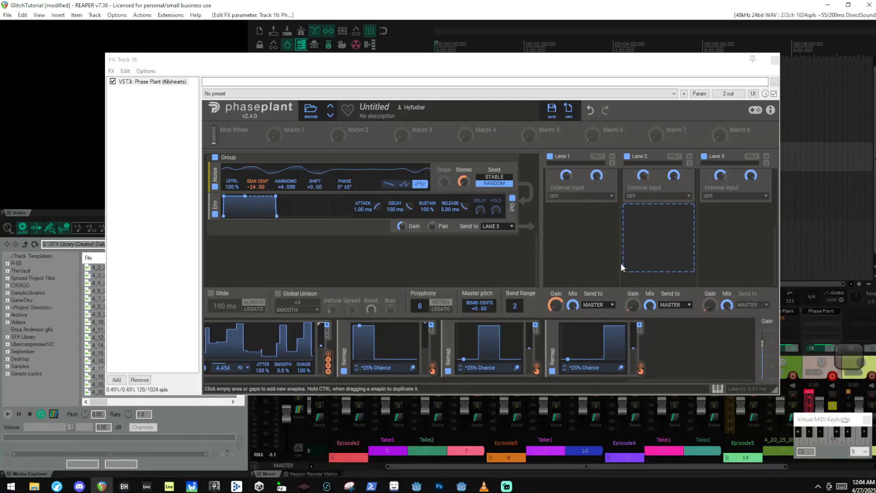
pyautogui.click(584, 232)
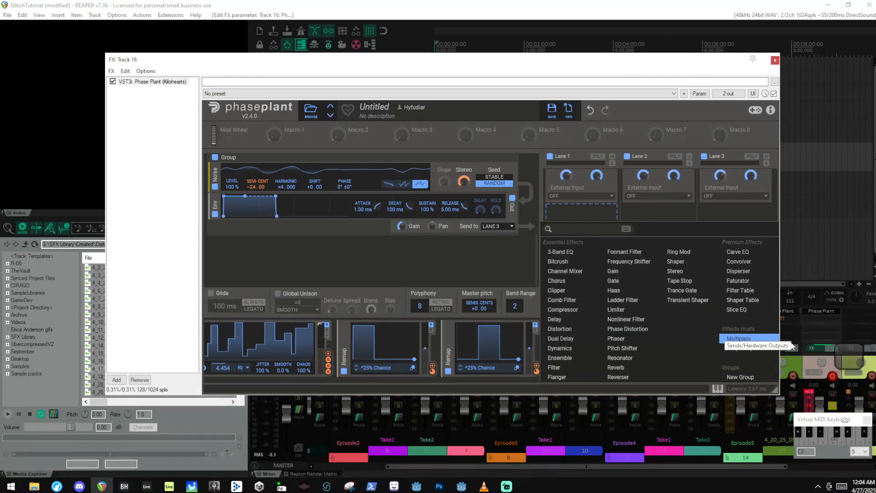
pyautogui.click(737, 338)
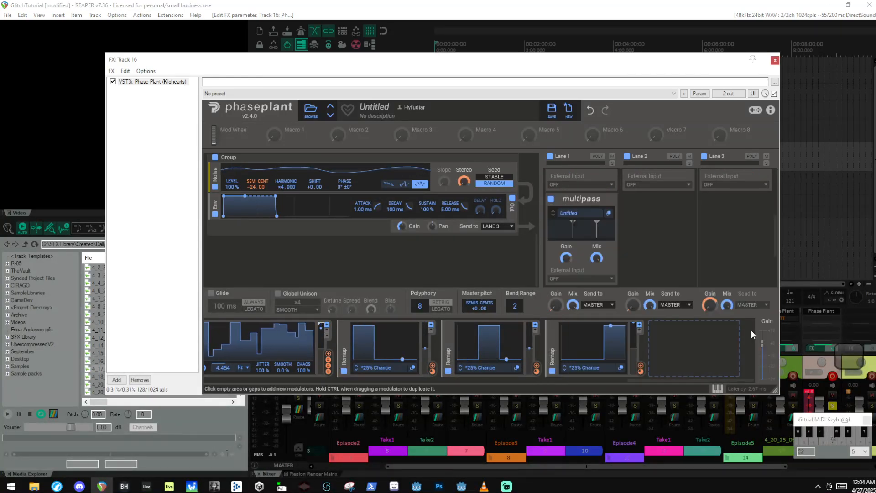
pyautogui.click(609, 213)
pyautogui.click(790, 52)
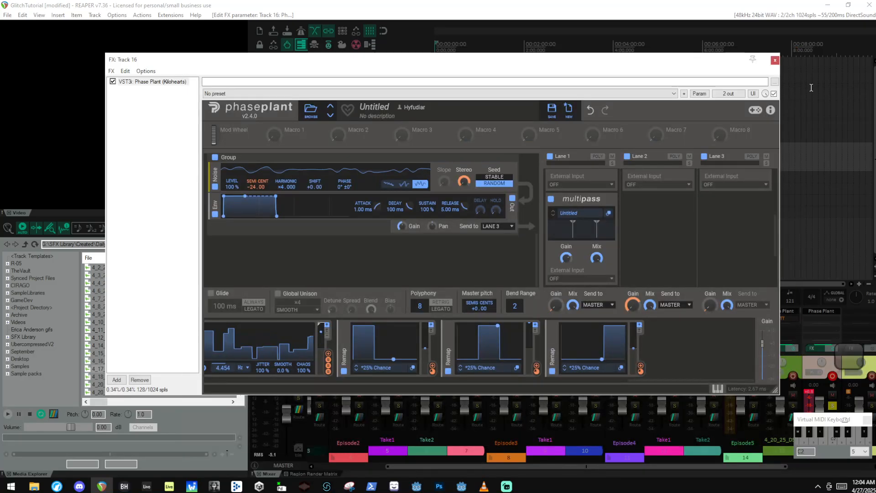
# Step: Load the 5 band OTT user preset into Lane 1's Multipass and inspect it in the editor
pyautogui.click(571, 213)
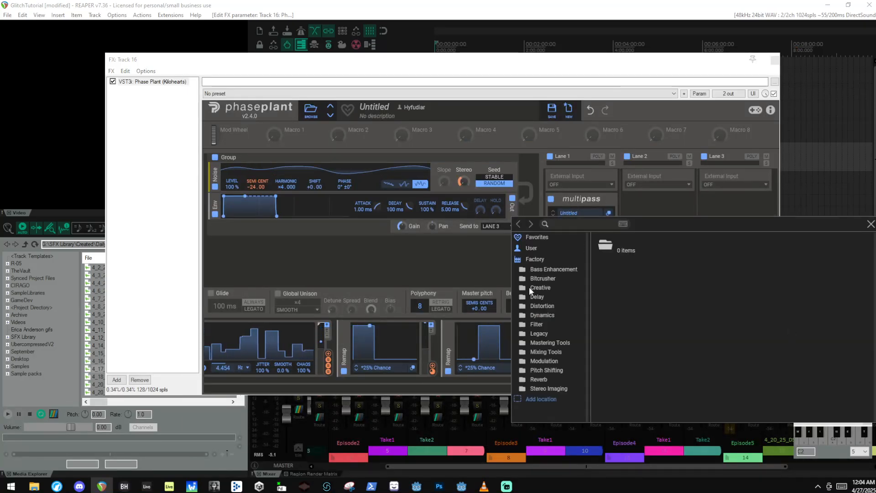
pyautogui.click(869, 225)
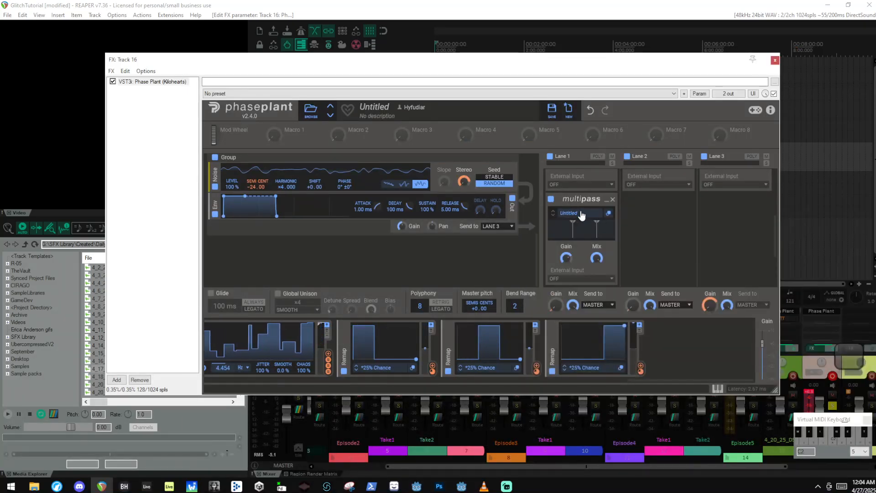
pyautogui.click(578, 213)
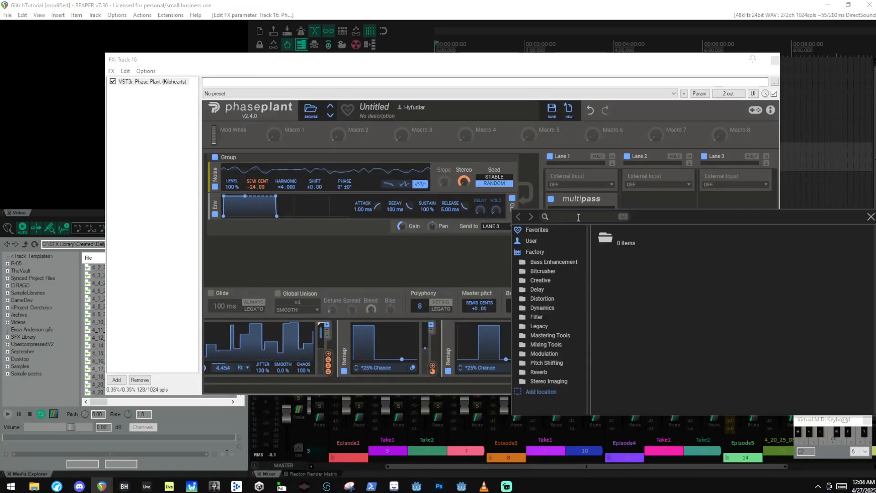
pyautogui.click(546, 307)
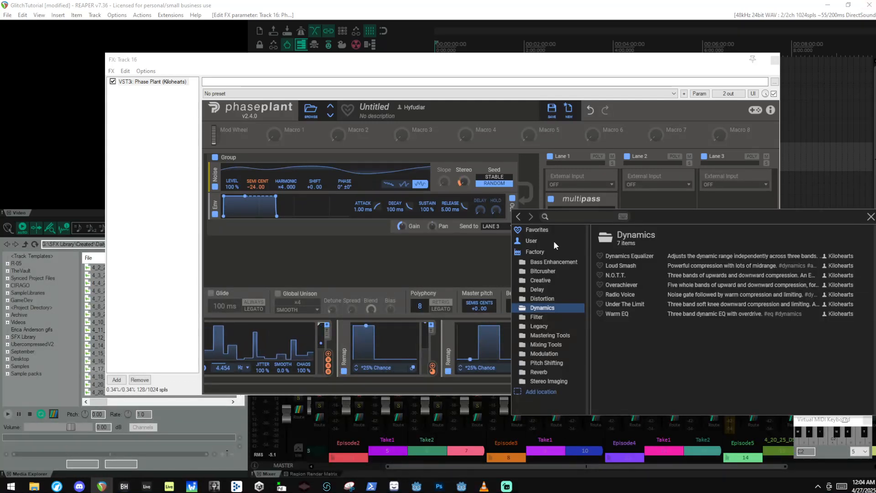
pyautogui.click(531, 240)
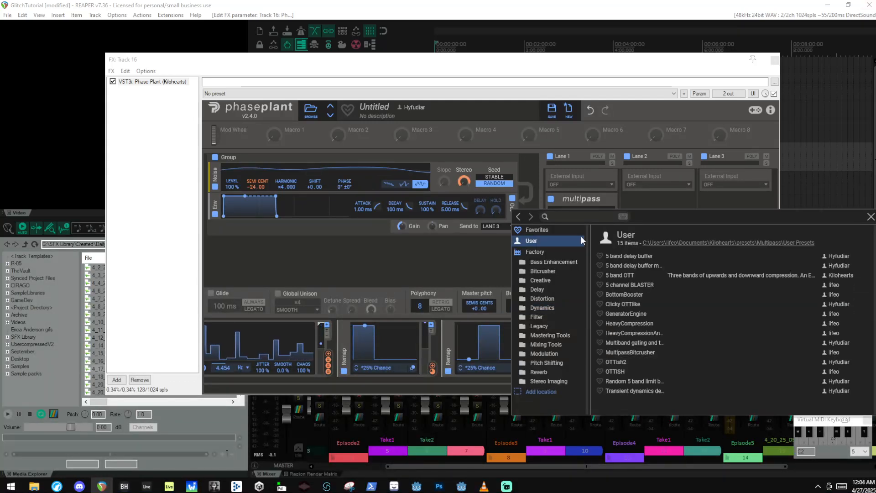
pyautogui.click(640, 204)
pyautogui.click(611, 213)
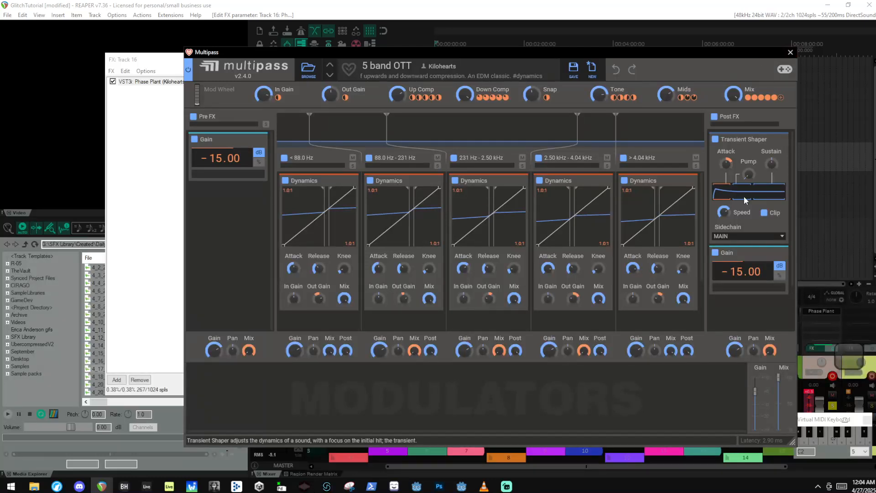
pyautogui.click(790, 54)
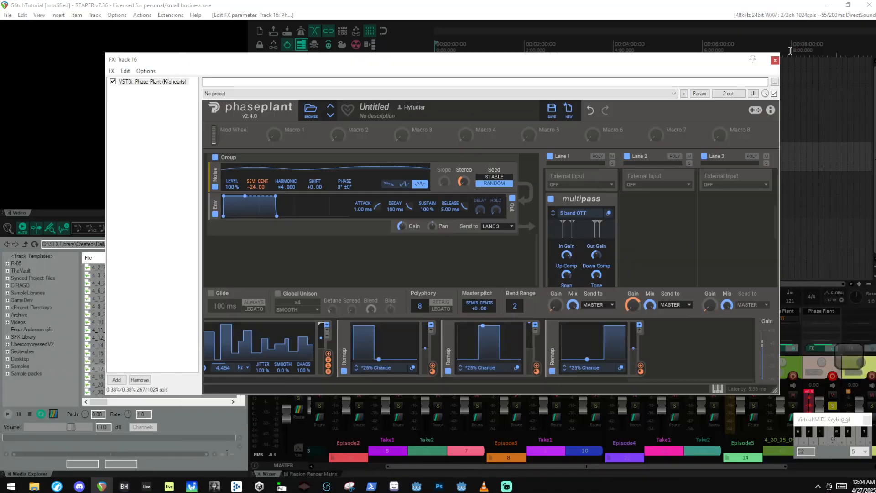
# Step: Load the factory Dynamics preset Overachiever into Lane 1's Multipass and close its editor
pyautogui.click(608, 214)
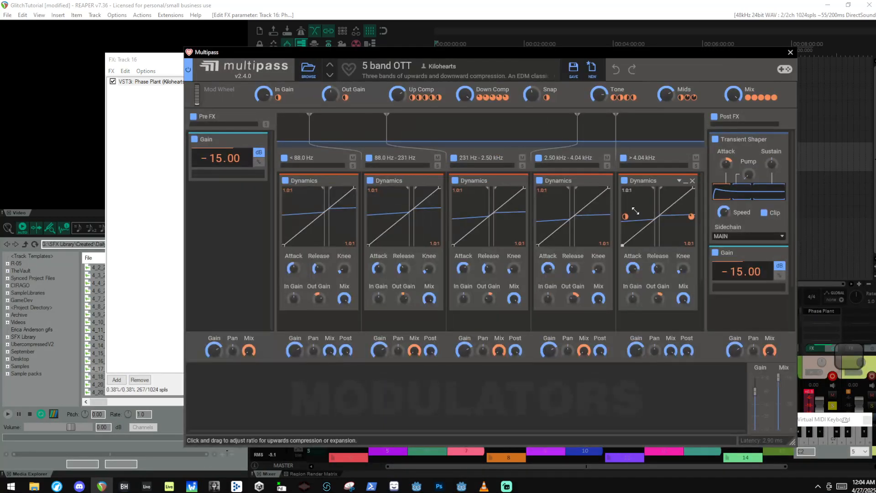
pyautogui.click(308, 69)
pyautogui.click(222, 179)
pyautogui.click(228, 189)
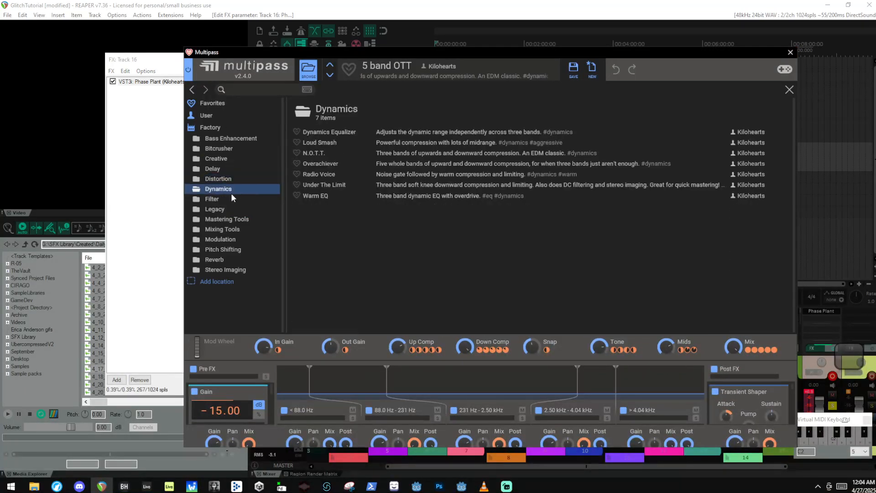
pyautogui.click(328, 168)
pyautogui.click(308, 68)
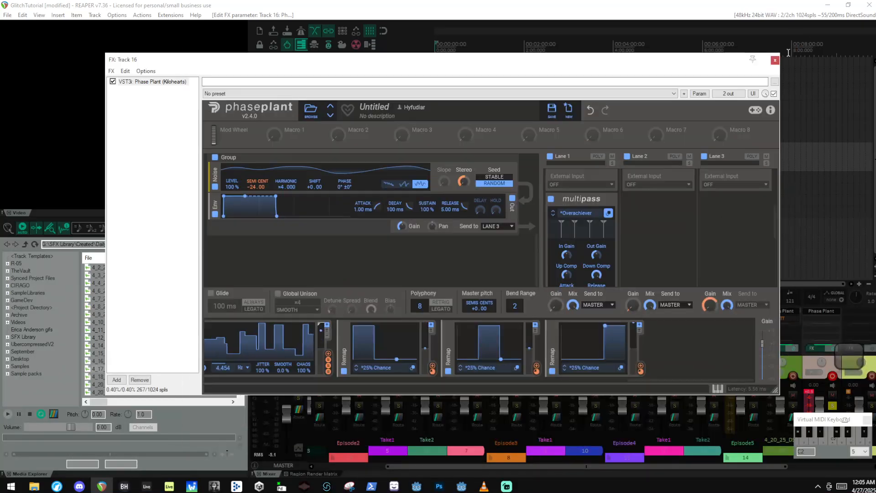
pyautogui.click(790, 52)
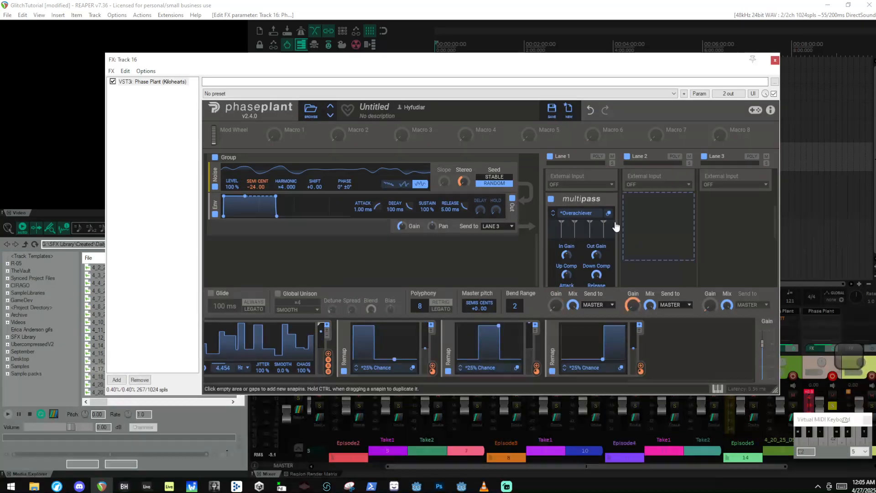
# Step: Add a Multipass at the end of Lane 2 and load the factory Dynamics preset N.O.T.T
pyautogui.click(674, 217)
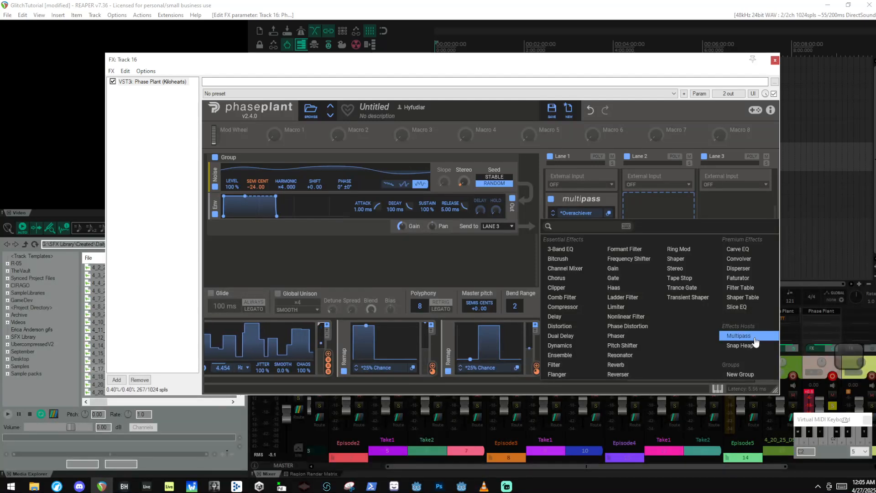
pyautogui.click(754, 339)
pyautogui.click(662, 214)
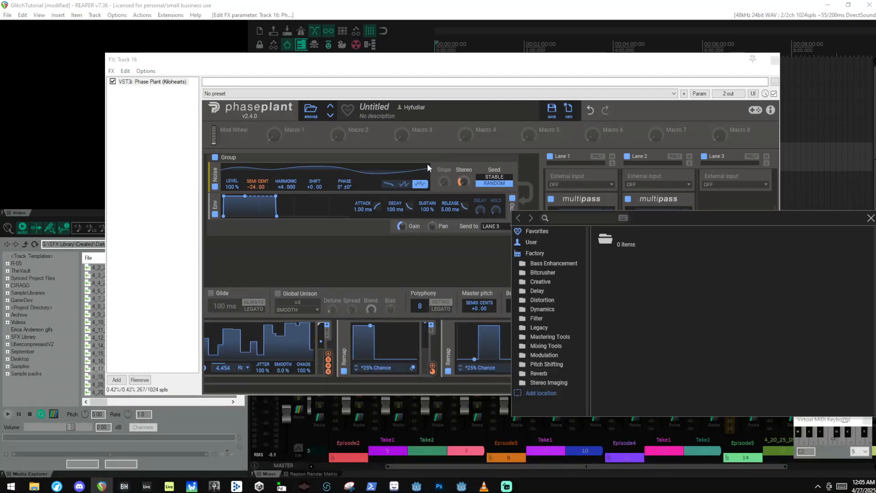
pyautogui.click(551, 310)
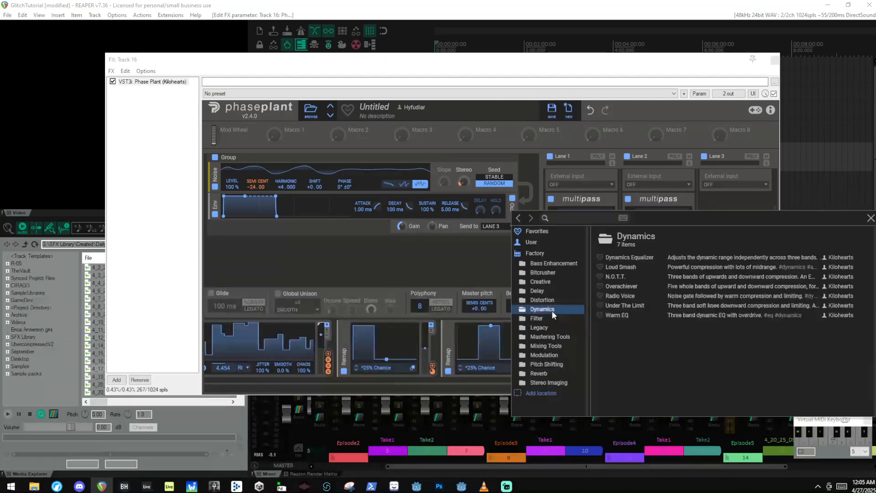
pyautogui.doubleClick(628, 275)
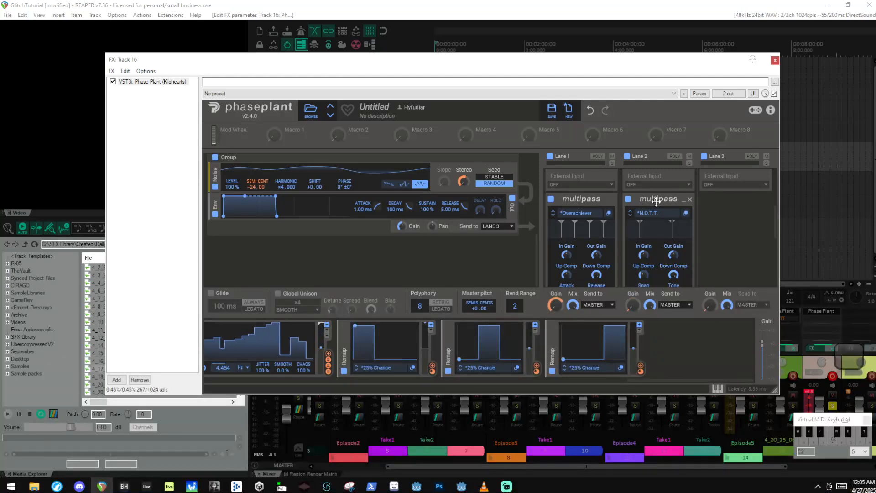
# Step: Duplicate Lane 2's Multipass into Lane 3, load the Loud Smash preset into the copy, and check it in the editor
pyautogui.moveTo(657, 201); pyautogui.dragTo(741, 213)
pyautogui.click(741, 214)
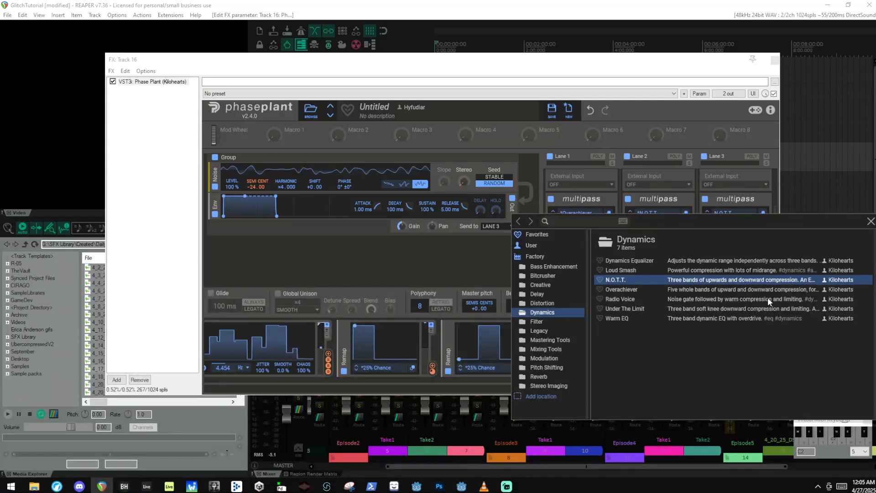
pyautogui.doubleClick(745, 272)
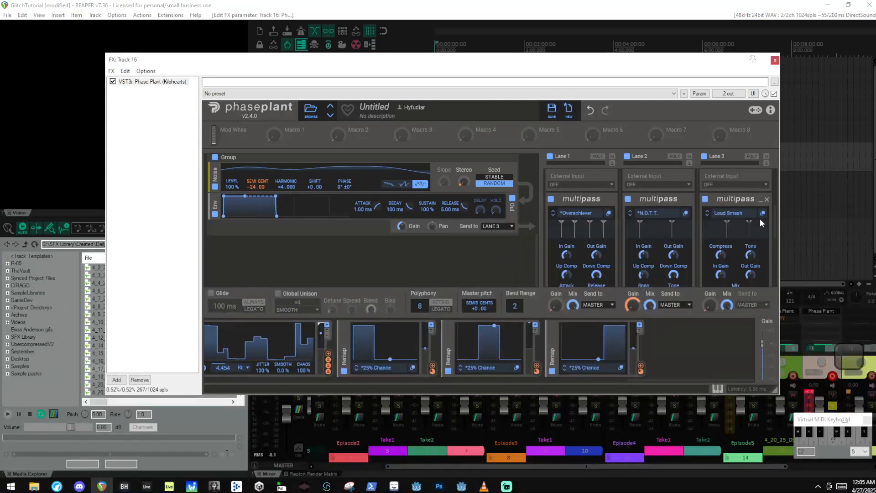
pyautogui.click(762, 214)
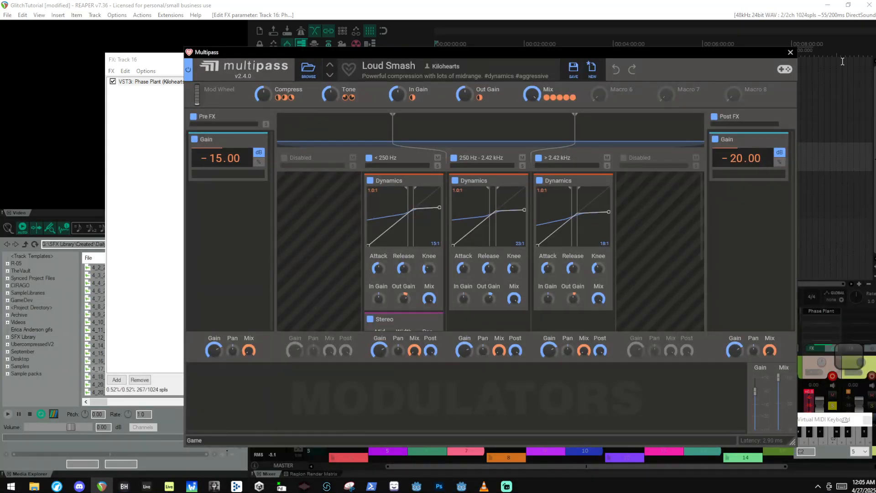
pyautogui.click(790, 53)
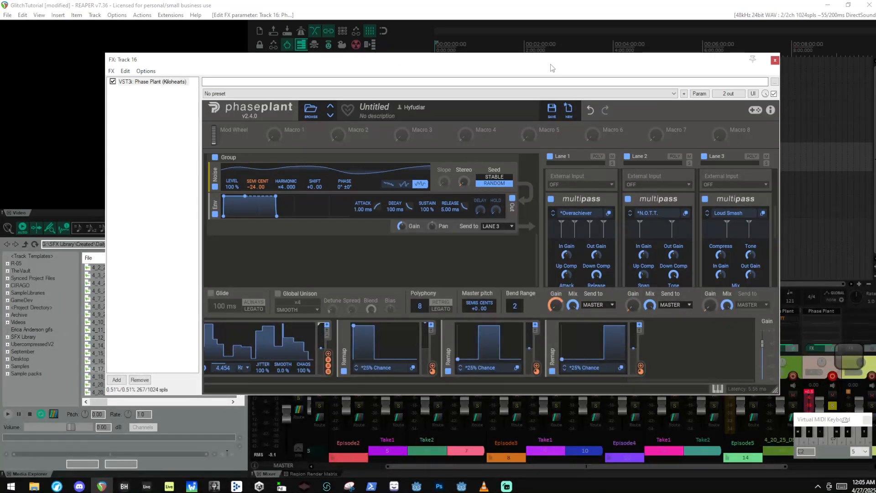
# Step: Try faster and slower rates on the Random modulator before the 25% Chance Remaps, and settle on 1.601 Hz
pyautogui.moveTo(551, 65); pyautogui.dragTo(562, 57)
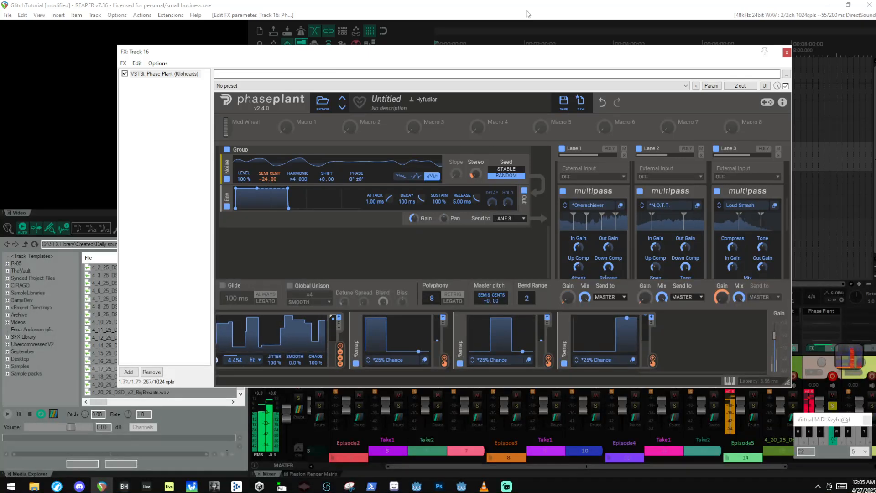
pyautogui.hscroll(-5, 412, 355)
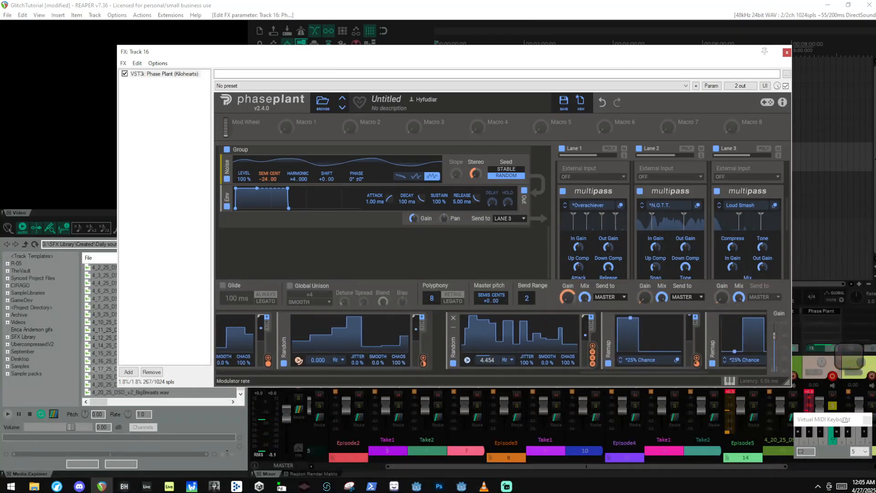
pyautogui.moveTo(487, 360)
pyautogui.mouseDown()
pyautogui.moveTo(487, 342)
pyautogui.moveTo(486, 351)
pyautogui.mouseUp()
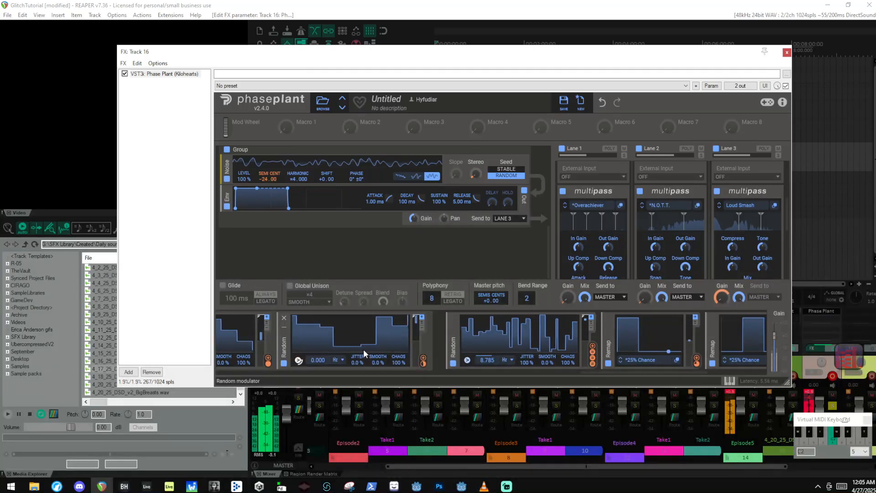
pyautogui.moveTo(486, 360); pyautogui.dragTo(487, 368)
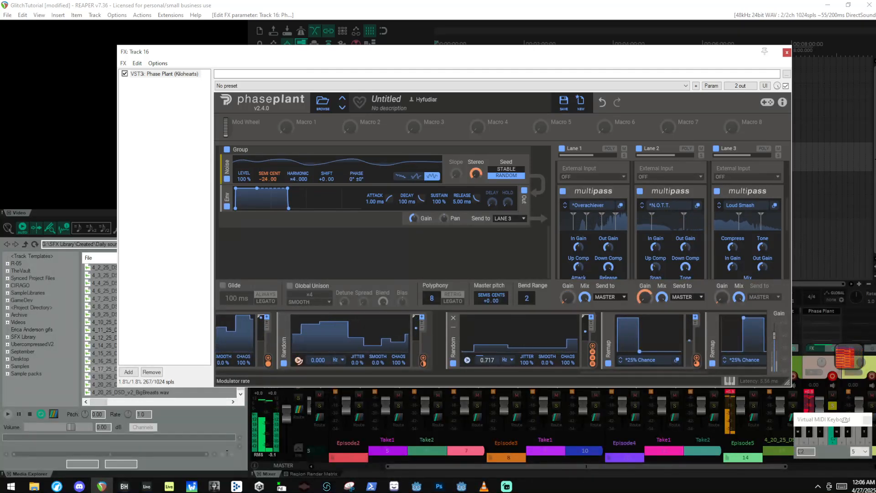
pyautogui.moveTo(487, 360); pyautogui.dragTo(487, 319)
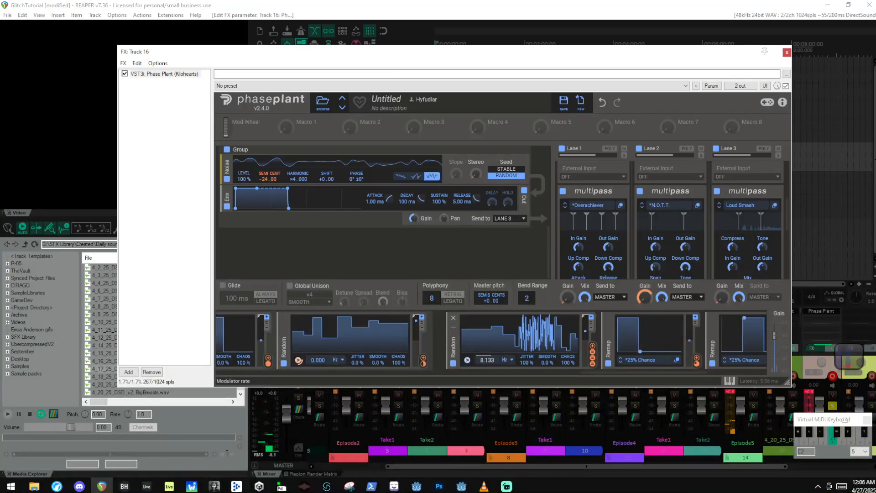
pyautogui.moveTo(487, 360); pyautogui.dragTo(487, 401)
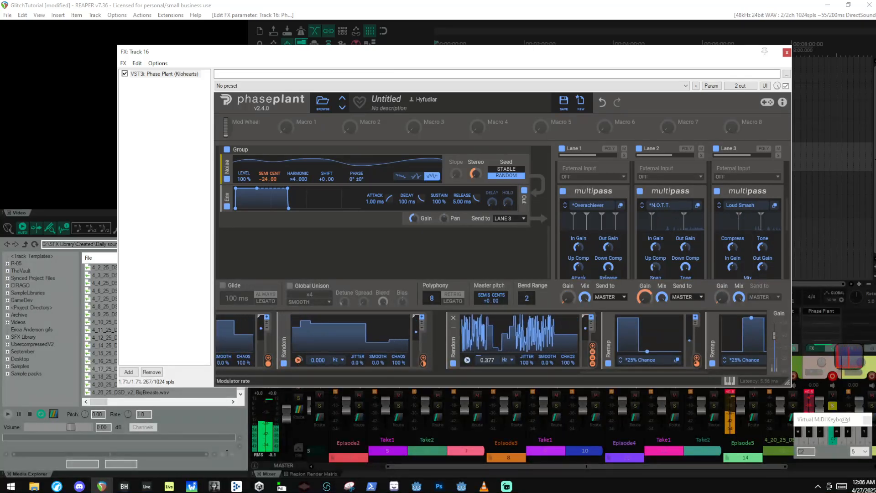
pyautogui.moveTo(486, 360)
pyautogui.mouseDown()
pyautogui.moveTo(487, 386)
pyautogui.moveTo(486, 359)
pyautogui.mouseUp()
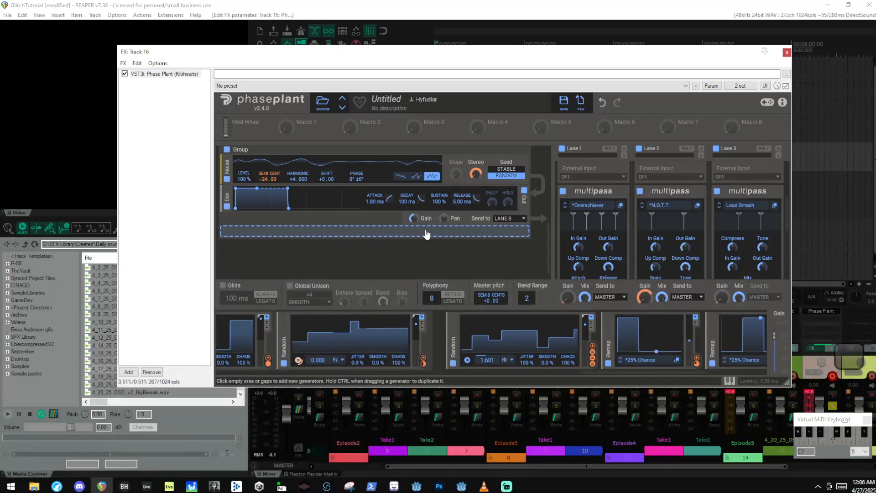
pyautogui.scroll(4, 370, 209)
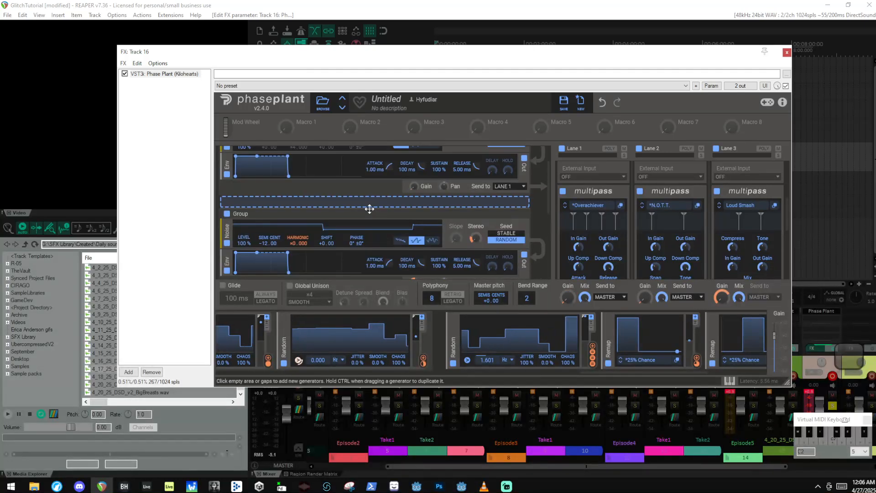
pyautogui.scroll(1, 369, 209)
pyautogui.scroll(-5, 436, 194)
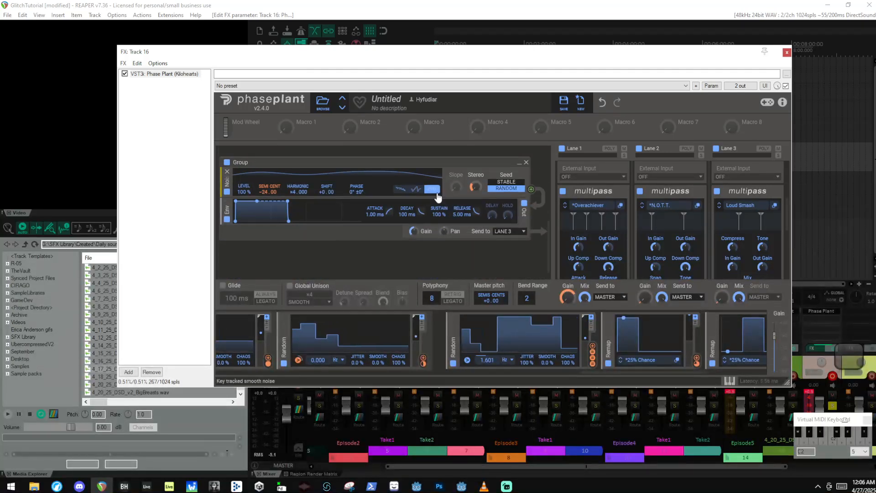
# Step: Try an Aux routing module at the end of the first noise group, and remove it again
pyautogui.scroll(5, 474, 203)
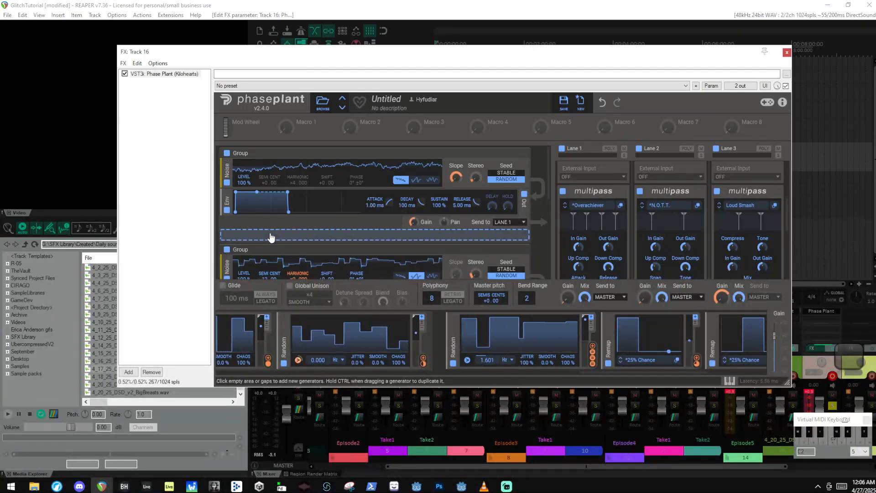
pyautogui.click(271, 237)
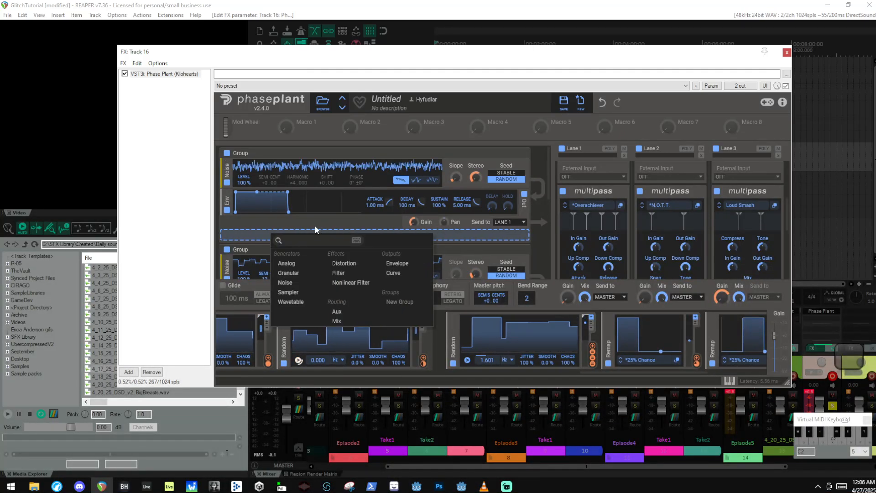
pyautogui.click(344, 311)
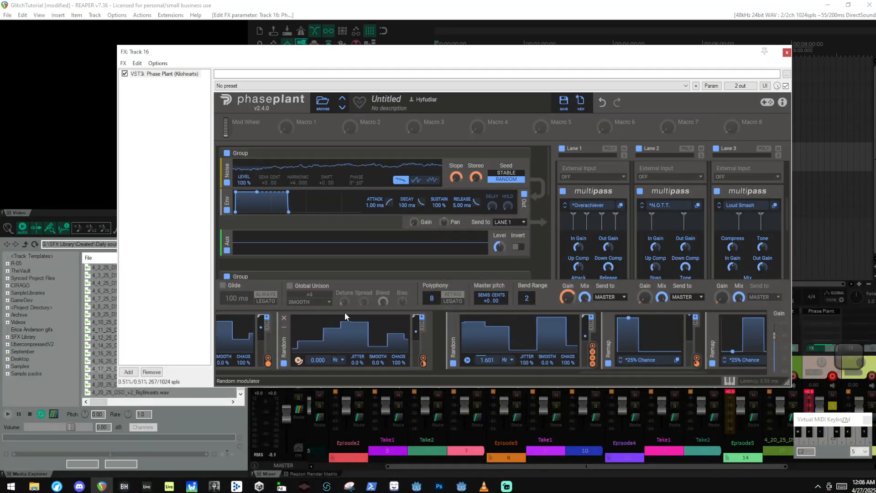
pyautogui.click(227, 234)
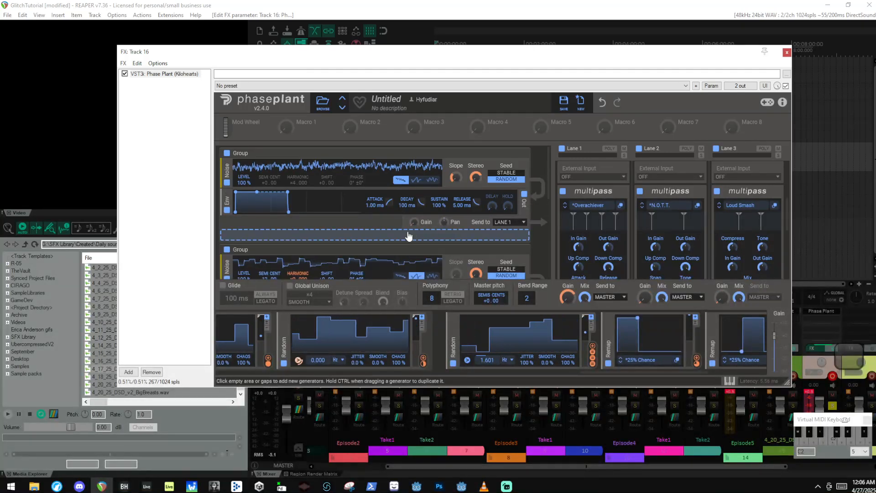
pyautogui.click(518, 235)
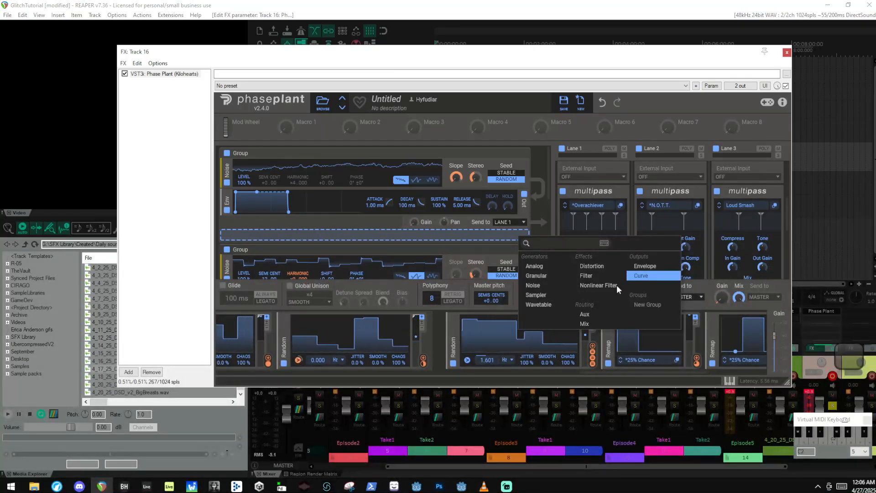
pyautogui.click(372, 241)
# Step: Try a new group with an Analog generator and an Envelope output below the existing noise groups, and delete the group
pyautogui.scroll(-5, 335, 241)
pyautogui.click(372, 246)
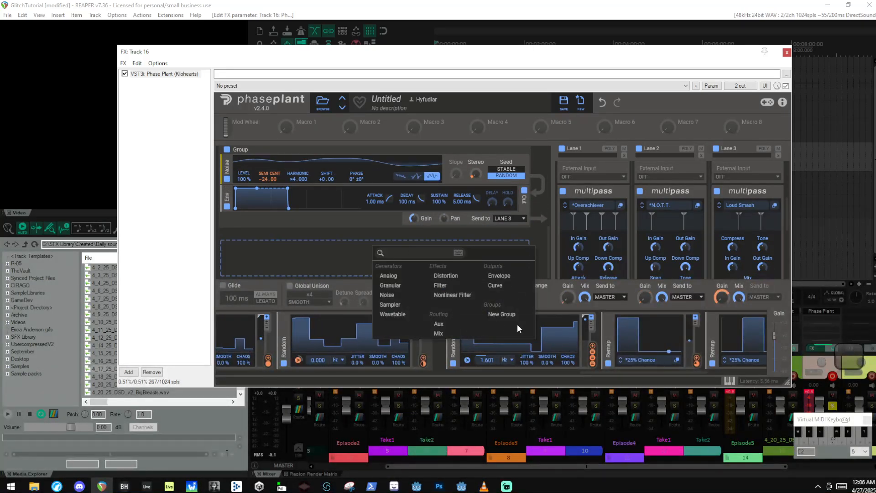
pyautogui.click(502, 315)
pyautogui.click(296, 258)
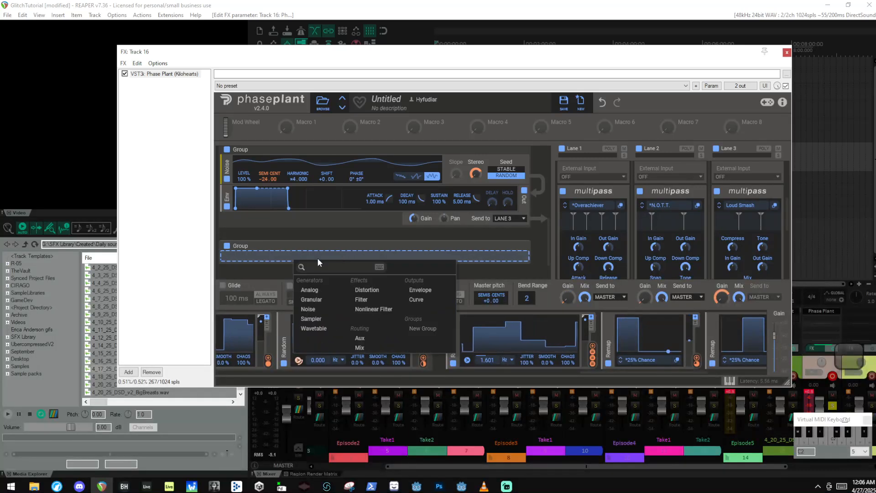
pyautogui.click(315, 290)
pyautogui.scroll(-2, 357, 245)
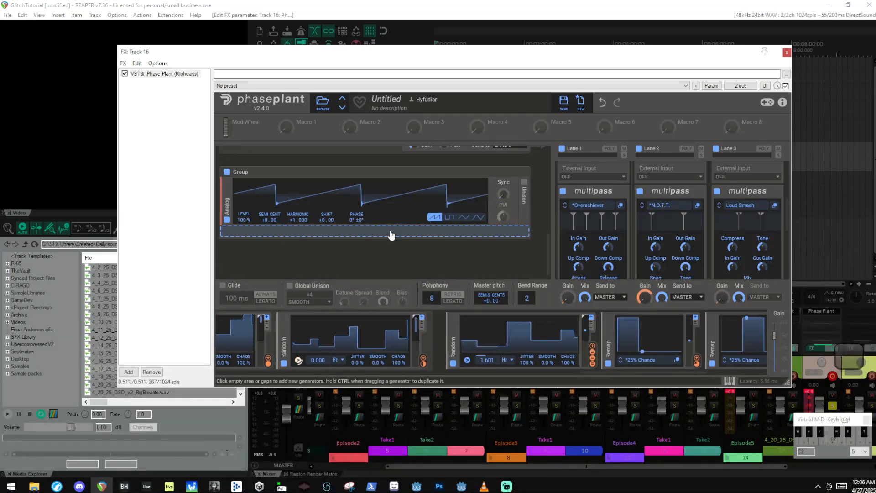
pyautogui.click(390, 233)
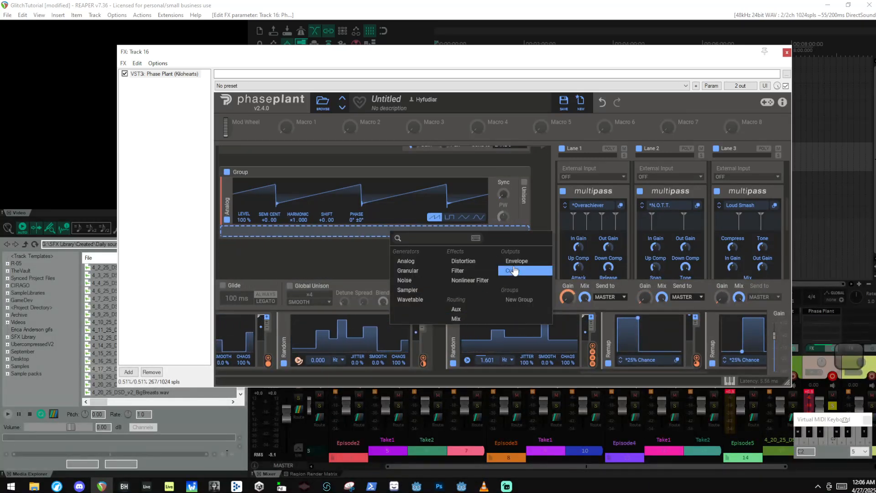
pyautogui.click(516, 261)
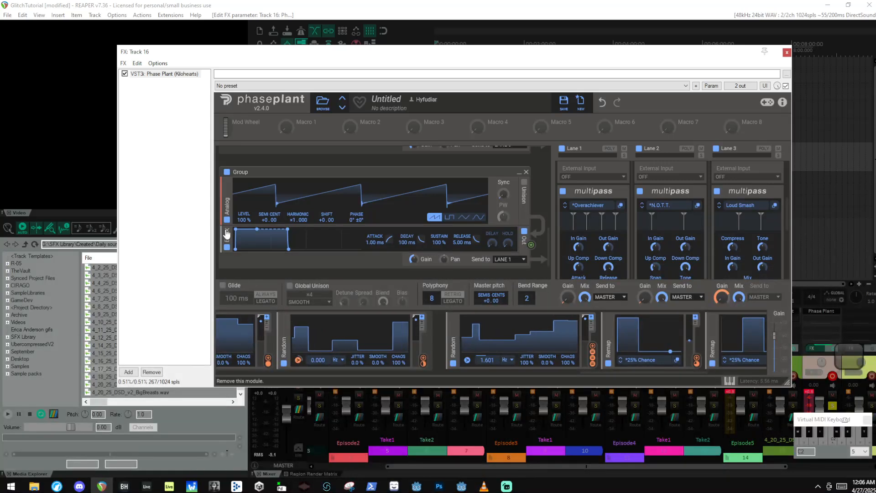
pyautogui.click(227, 234)
pyautogui.click(525, 172)
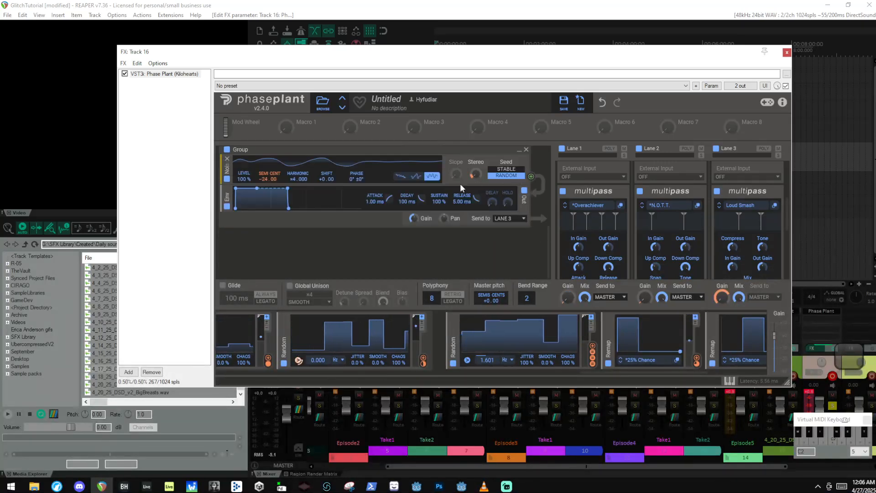
# Step: Add two more Envelope outputs below the existing one in the first noise group
pyautogui.scroll(3, 459, 186)
pyautogui.click(430, 238)
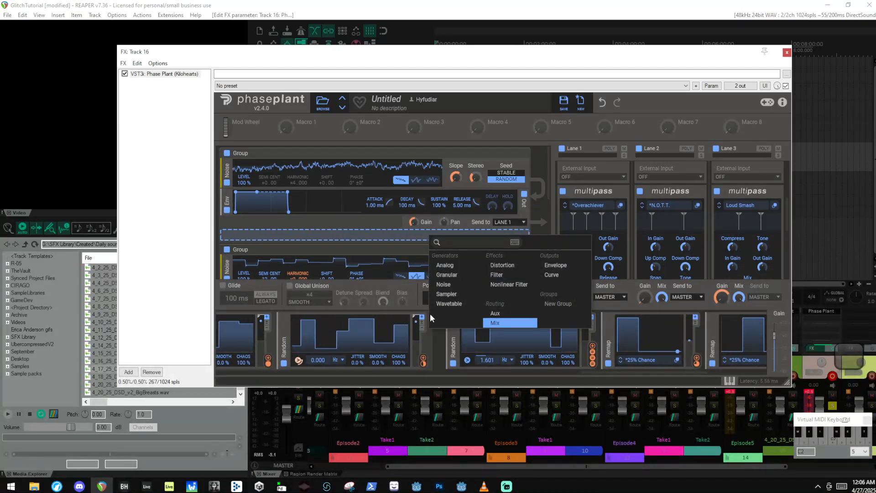
pyautogui.click(560, 267)
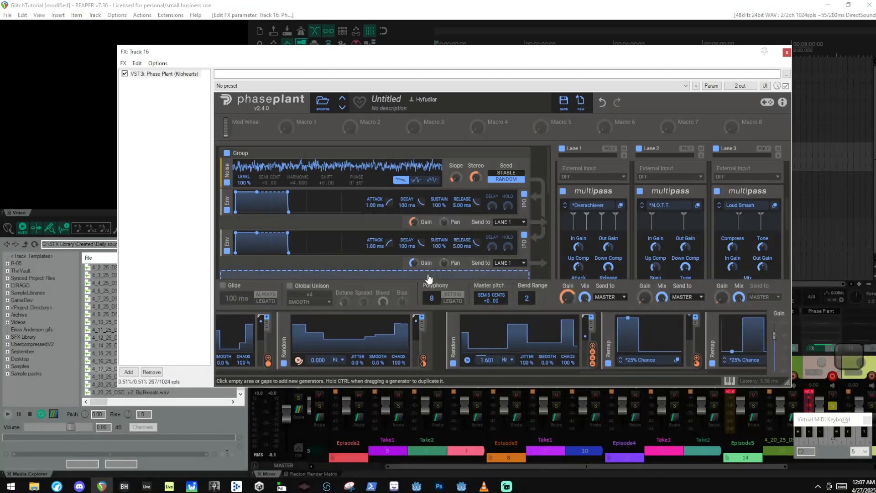
pyautogui.scroll(2, 429, 273)
pyautogui.click(424, 183)
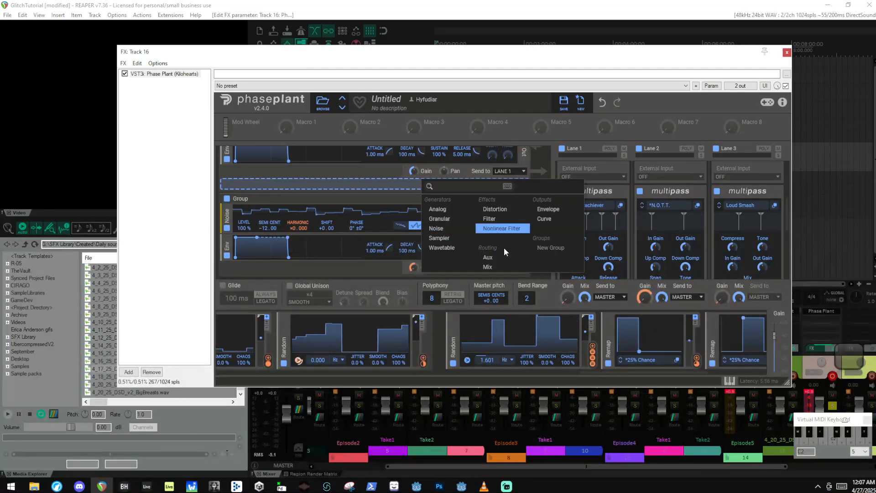
pyautogui.click(565, 209)
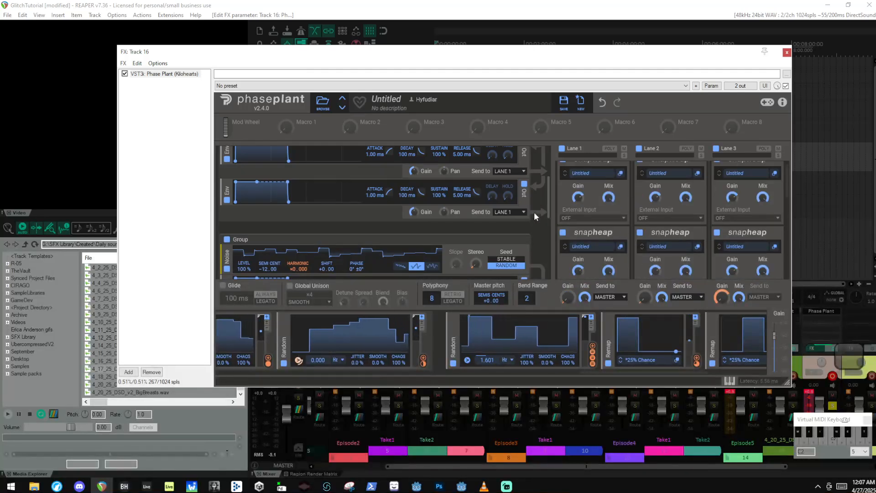
# Step: Send the first group's second Envelope output to Lane 2 and its third to Lane 3
pyautogui.scroll(3, 503, 193)
pyautogui.click(506, 194)
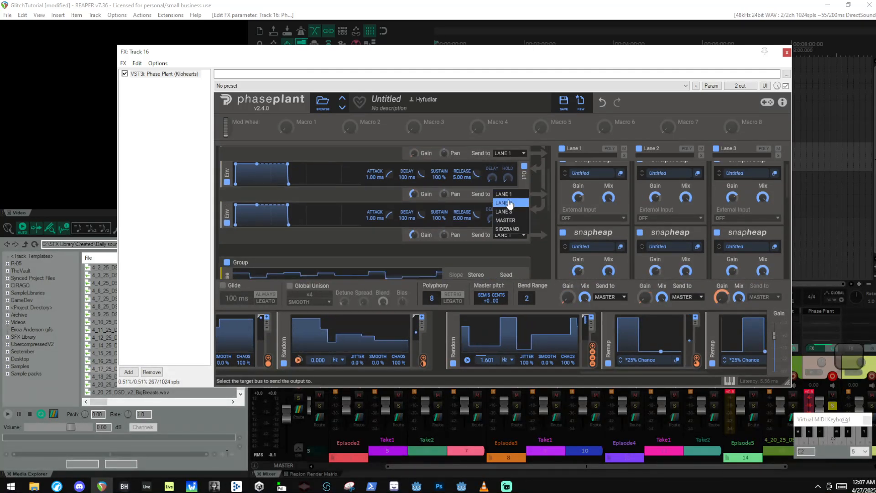
pyautogui.click(506, 235)
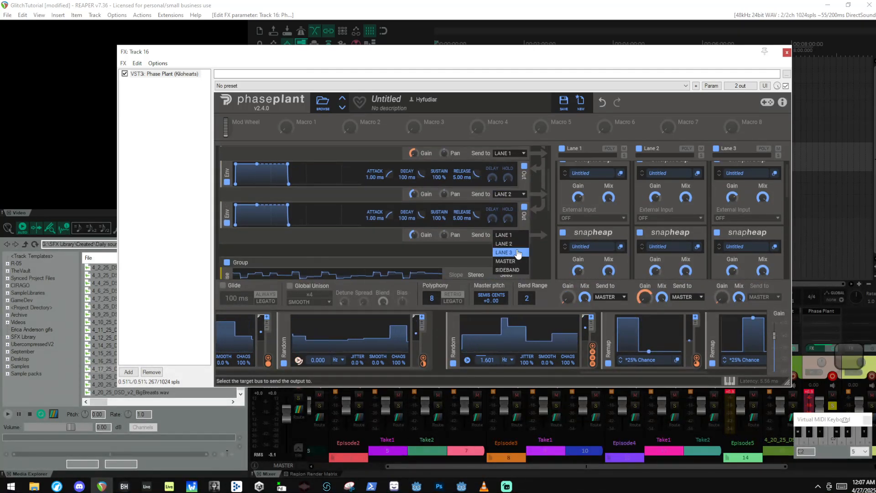
pyautogui.click(507, 257)
pyautogui.scroll(-1, 250, 215)
pyautogui.scroll(2, 311, 221)
pyautogui.scroll(-4, 301, 219)
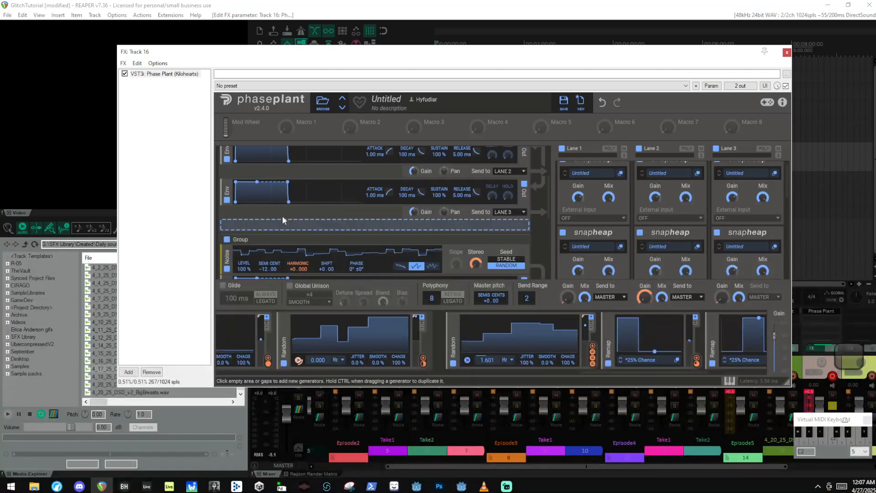
# Step: Disable the second and third noise groups so that only the first group feeds the lanes
pyautogui.click(227, 241)
pyautogui.click(227, 239)
pyautogui.scroll(-2, 228, 243)
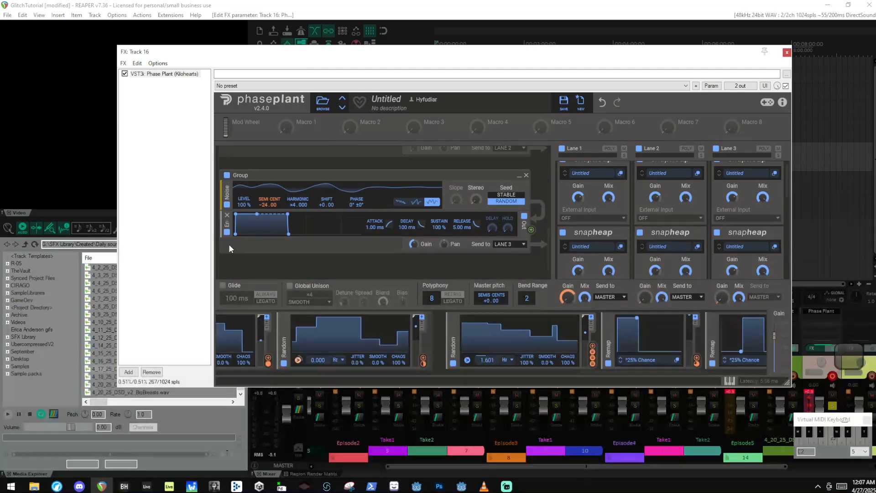
pyautogui.click(228, 176)
pyautogui.scroll(5, 315, 217)
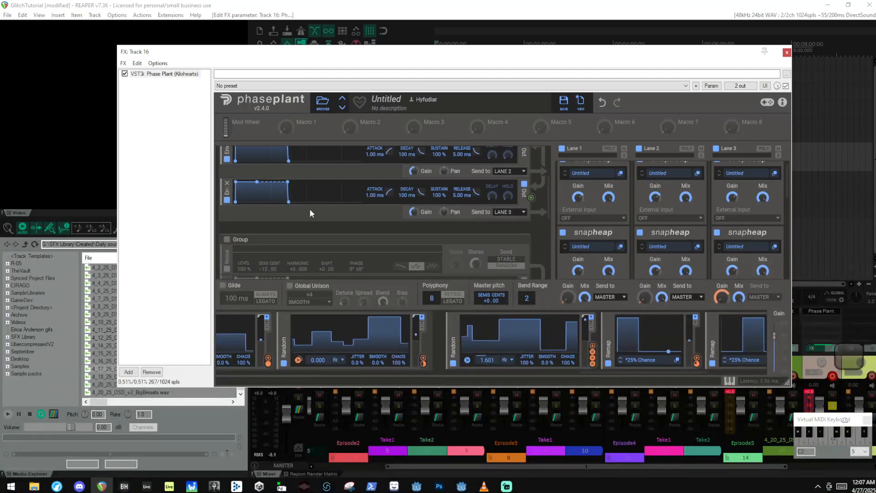
# Step: Play a note to audition the first noise group feeding all three lanes
pyautogui.click(334, 5)
pyautogui.press('a')
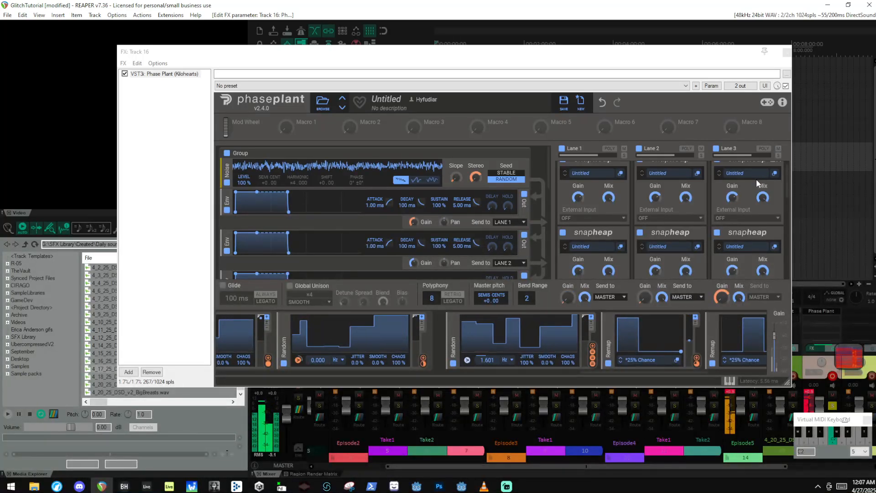
pyautogui.scroll(1, 655, 213)
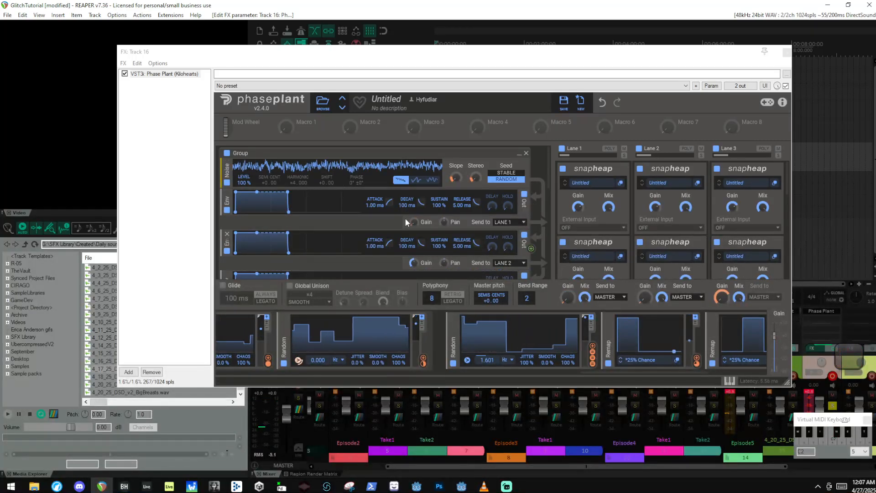
# Step: Remove the two extra Envelope outputs from the first group and re-enable the second and third noise groups
pyautogui.moveTo(435, 60); pyautogui.dragTo(503, 58)
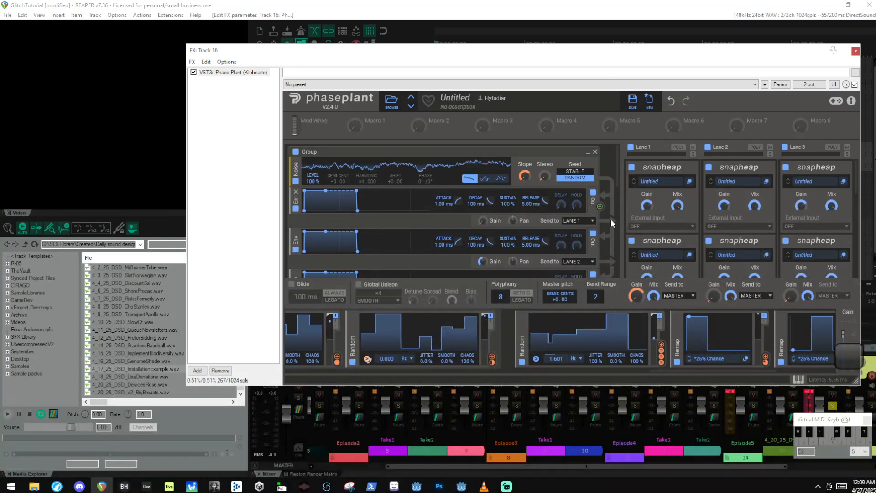
pyautogui.click(295, 233)
pyautogui.scroll(-4, 298, 240)
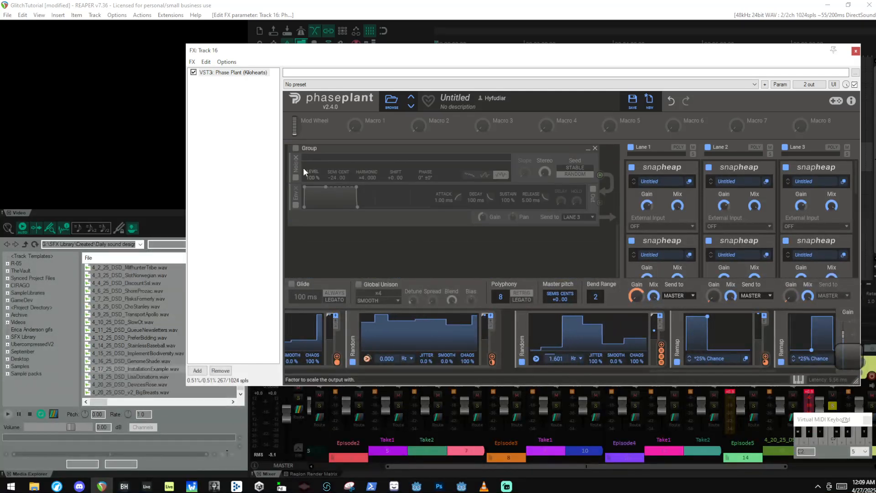
pyautogui.click(296, 149)
pyautogui.scroll(4, 301, 165)
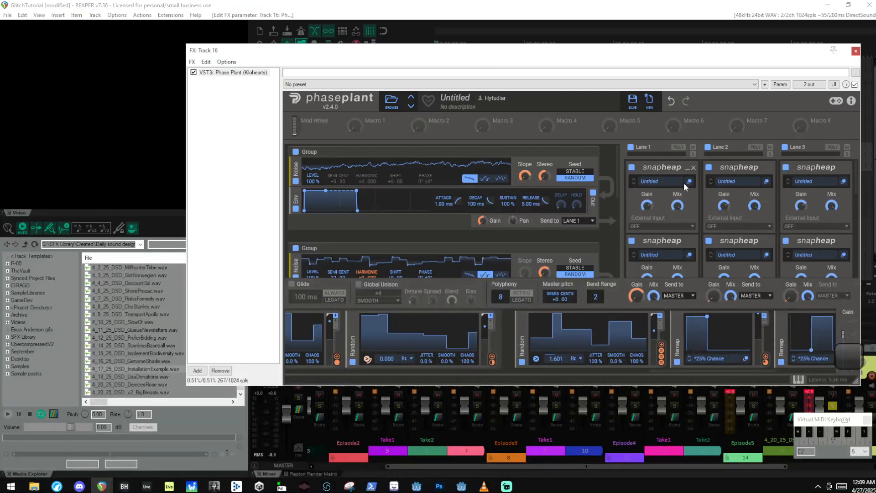
# Step: Review the lanes' effect chains, inspect the effects and modulators in Lane 1's first Snap Heap, and close its editor
pyautogui.scroll(-4, 739, 195)
pyautogui.scroll(4, 725, 182)
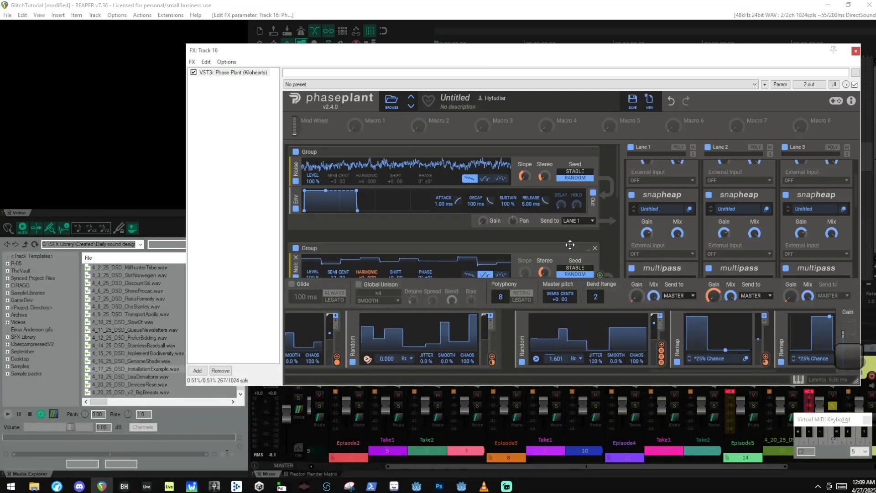
pyautogui.scroll(2, 779, 189)
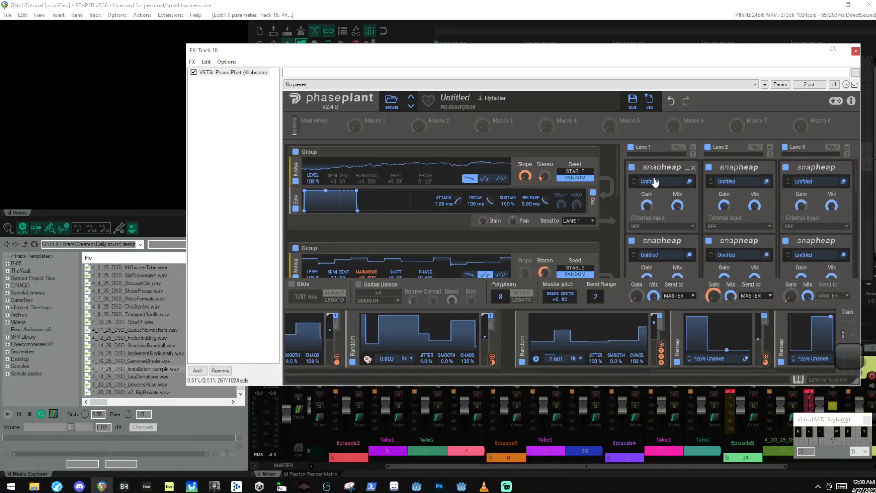
pyautogui.click(688, 183)
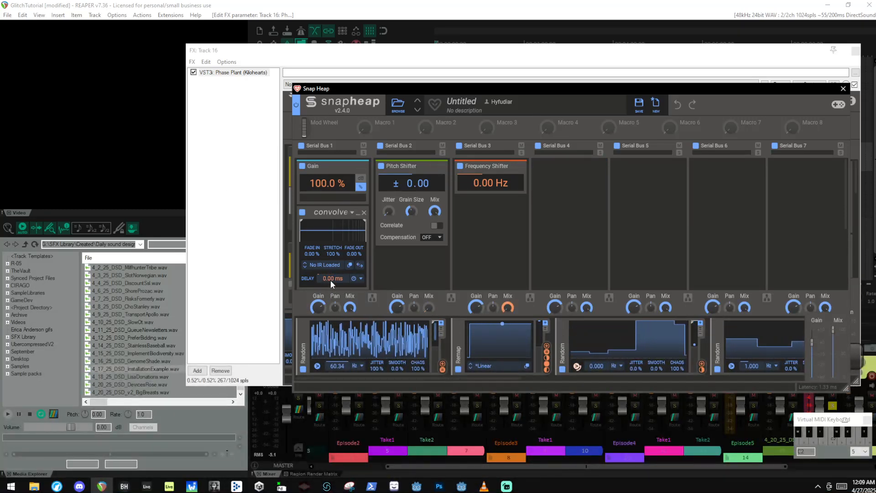
pyautogui.moveTo(333, 286)
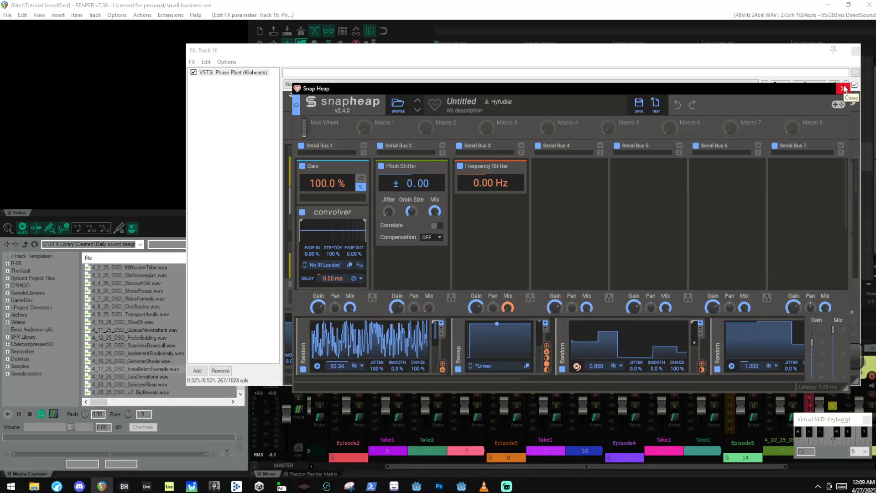
pyautogui.click(842, 89)
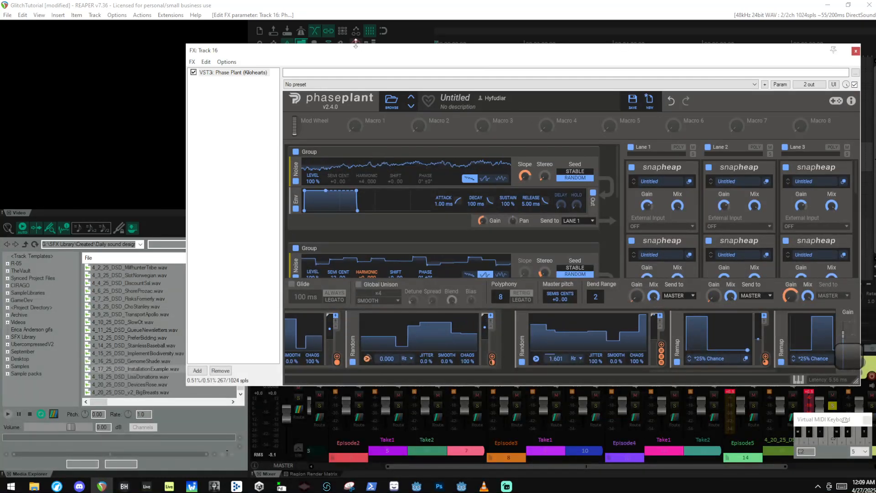